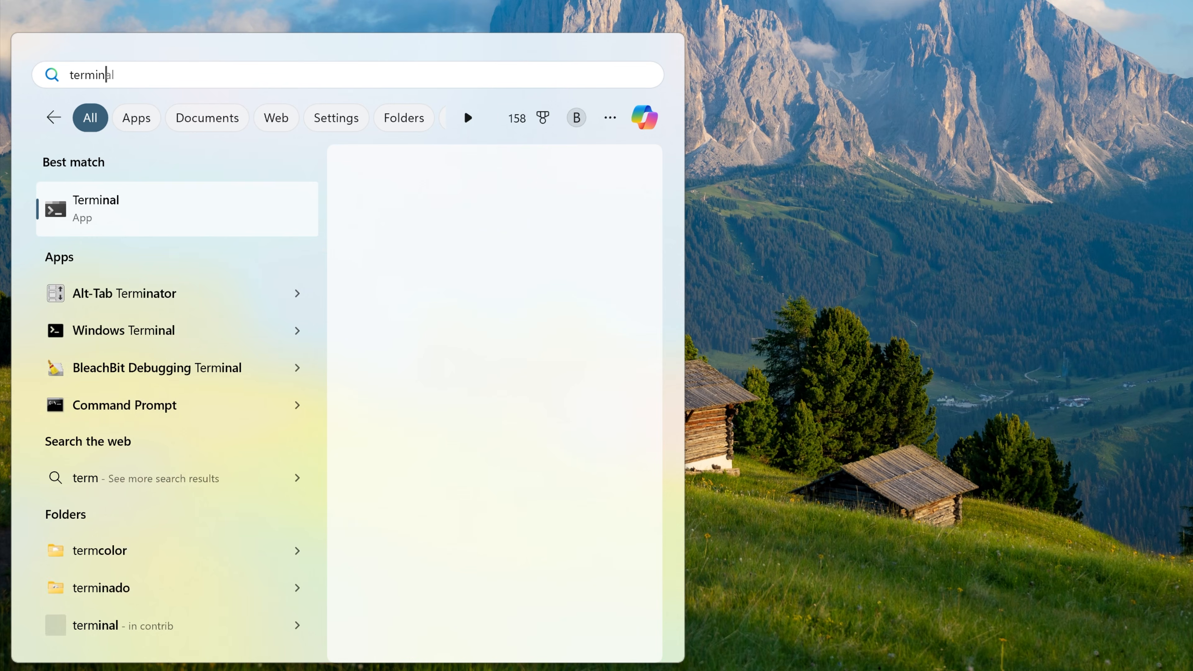
# Search for Terminal, launch it as administrator, and open a Windows PowerShell tab
pyautogui.write('nal')
pyautogui.rightClick(66, 212)
pyautogui.click(116, 237)
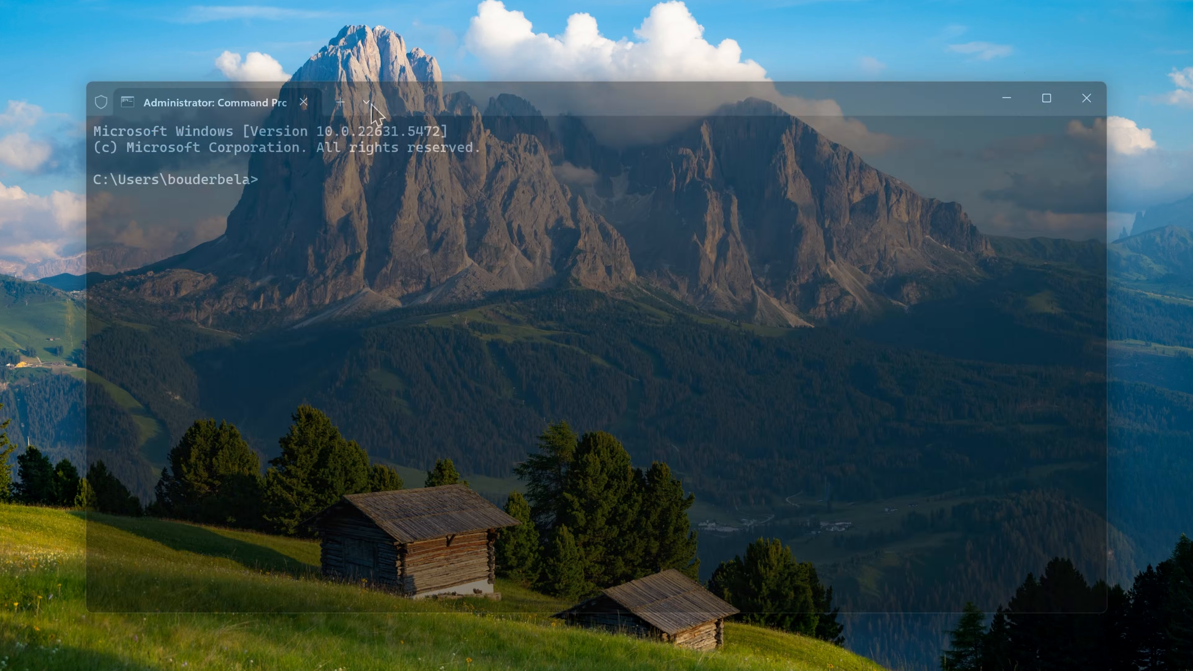
pyautogui.click(365, 99)
pyautogui.click(380, 128)
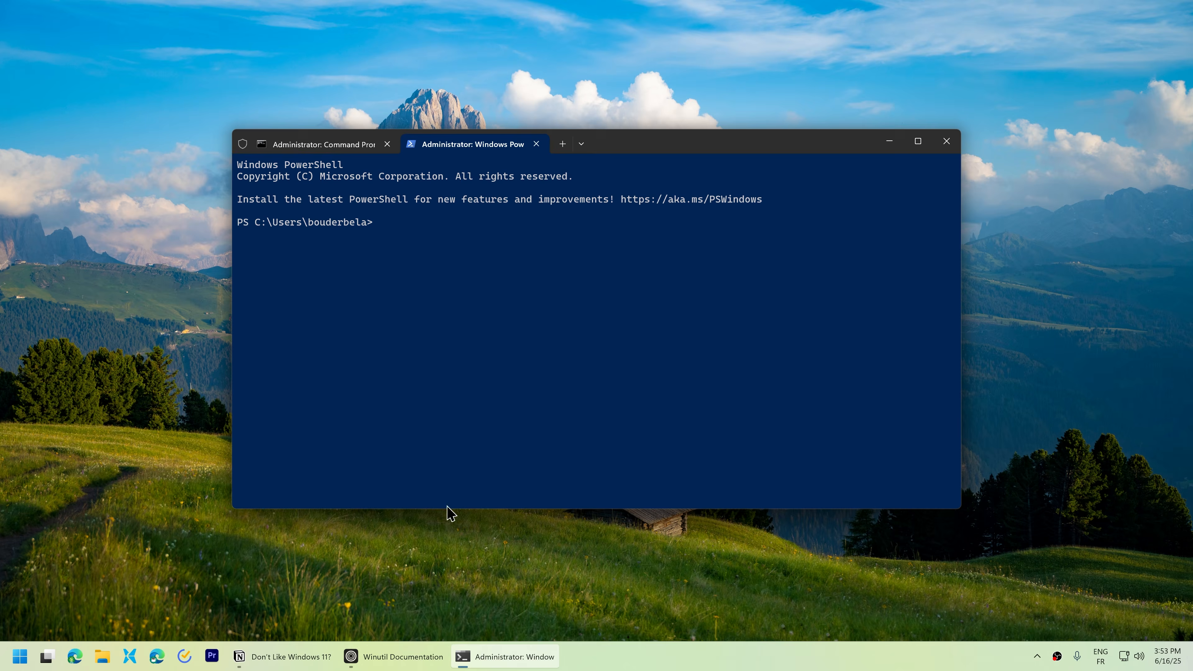
# Switch to the Winutil documentation in the browser for the launch command, and minimize the browser
pyautogui.hotkey('alt', 'Tab')
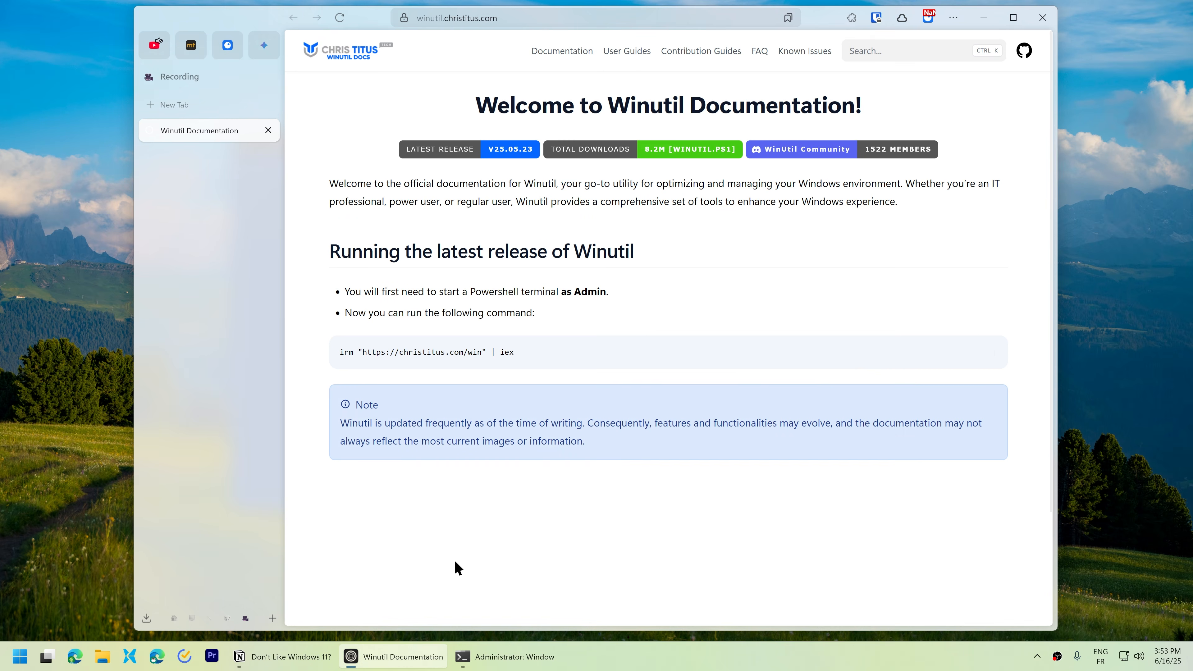
pyautogui.click(982, 21)
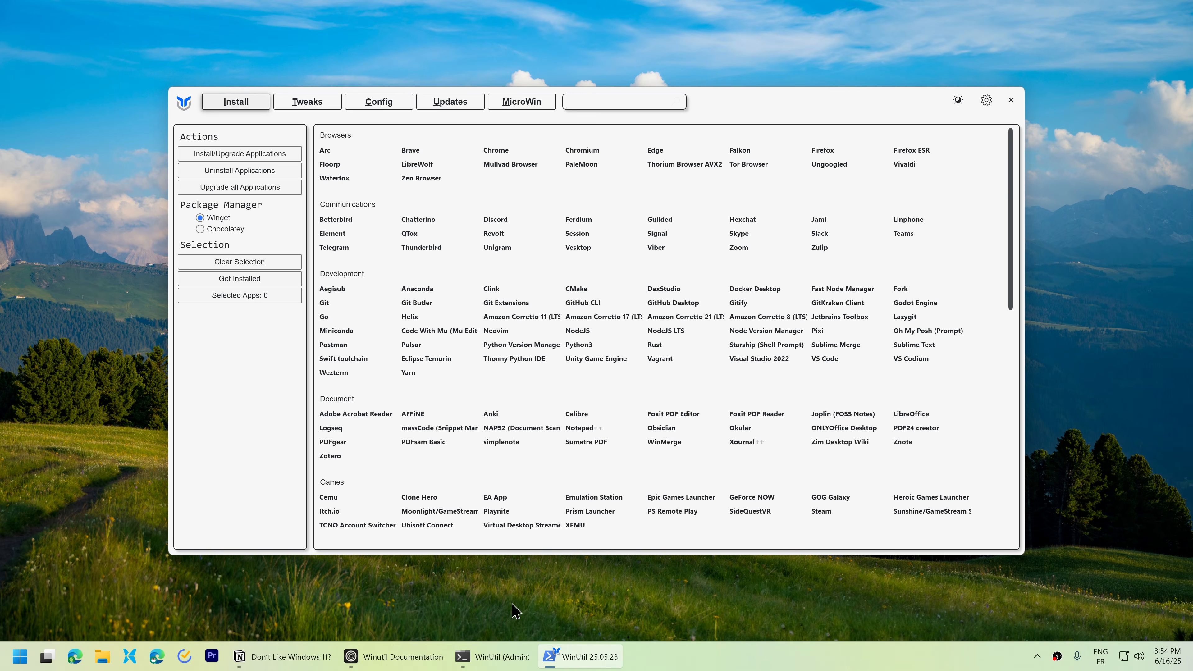
# Show WinUtil's tweaks and customization preferences, and switch to its Config features
pyautogui.click(305, 104)
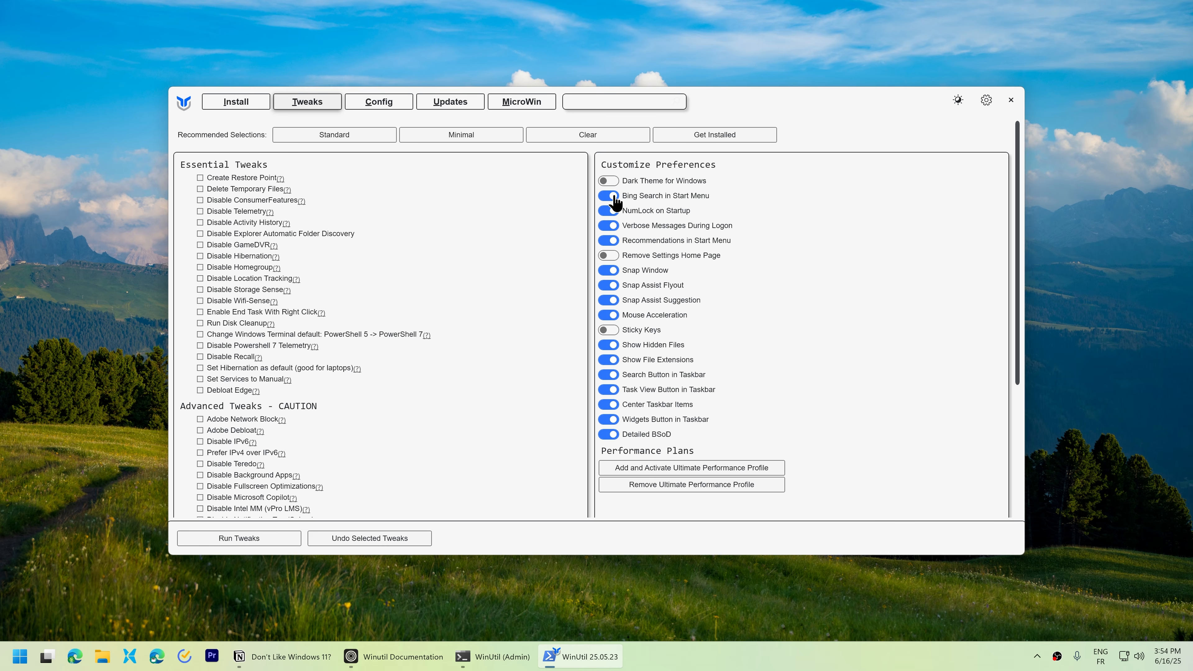
pyautogui.click(371, 110)
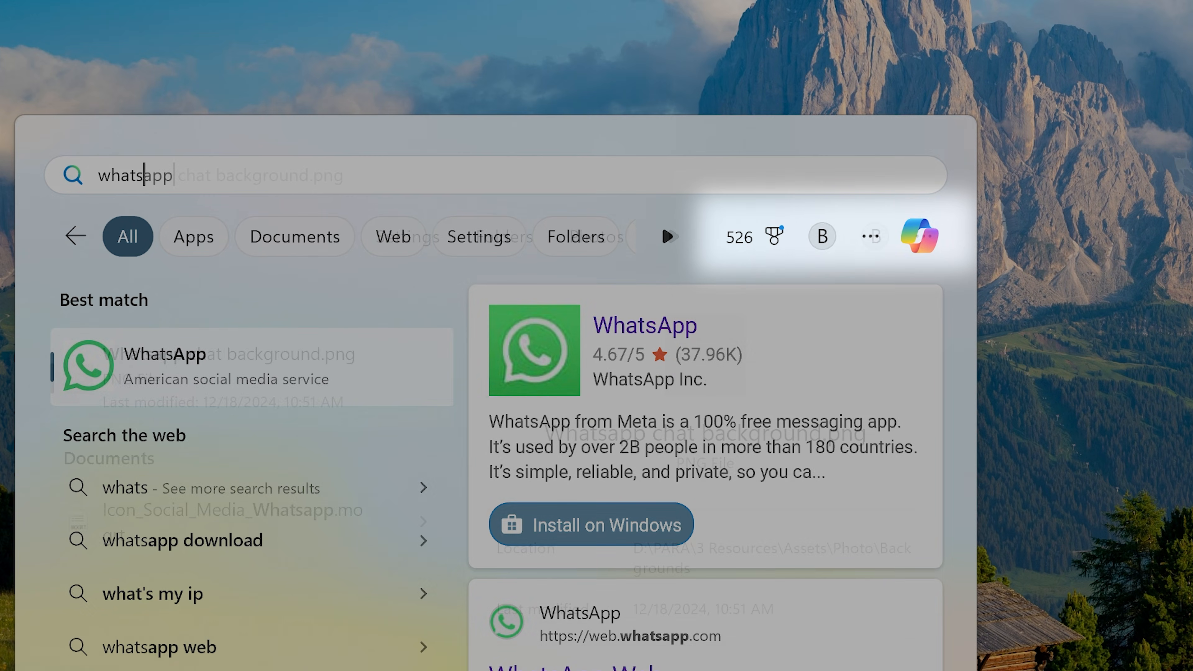
# Test the Start menu search with "whatsapp" and return to WinUtil's tweaks
pyautogui.write('app')
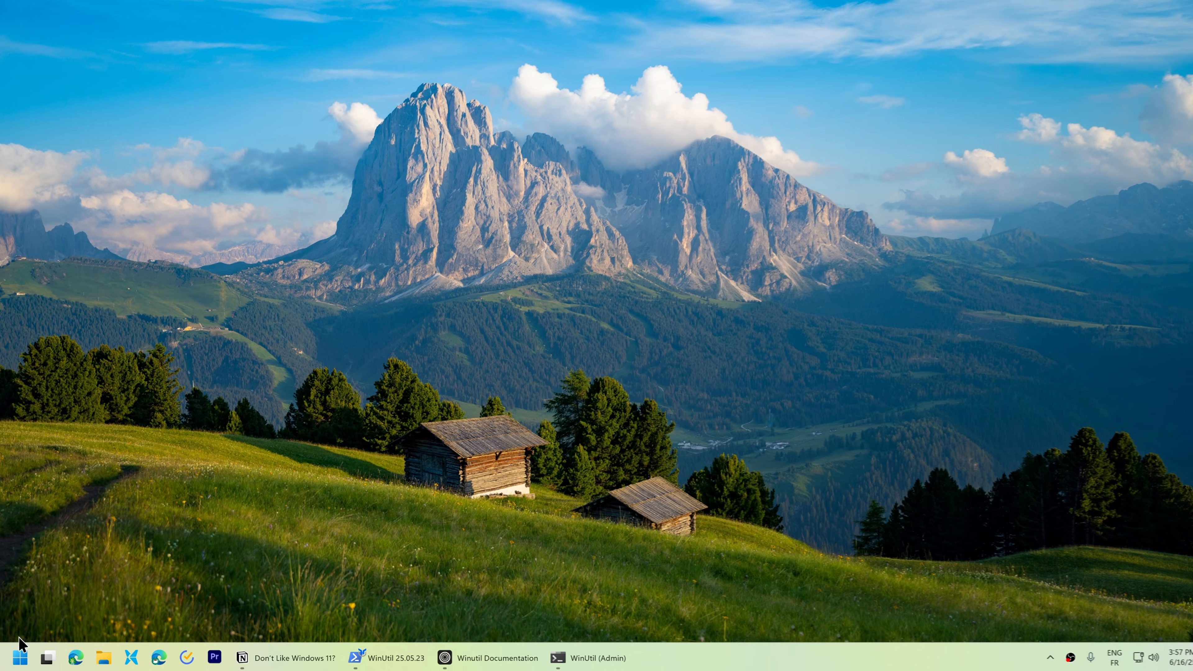
pyautogui.press('super')
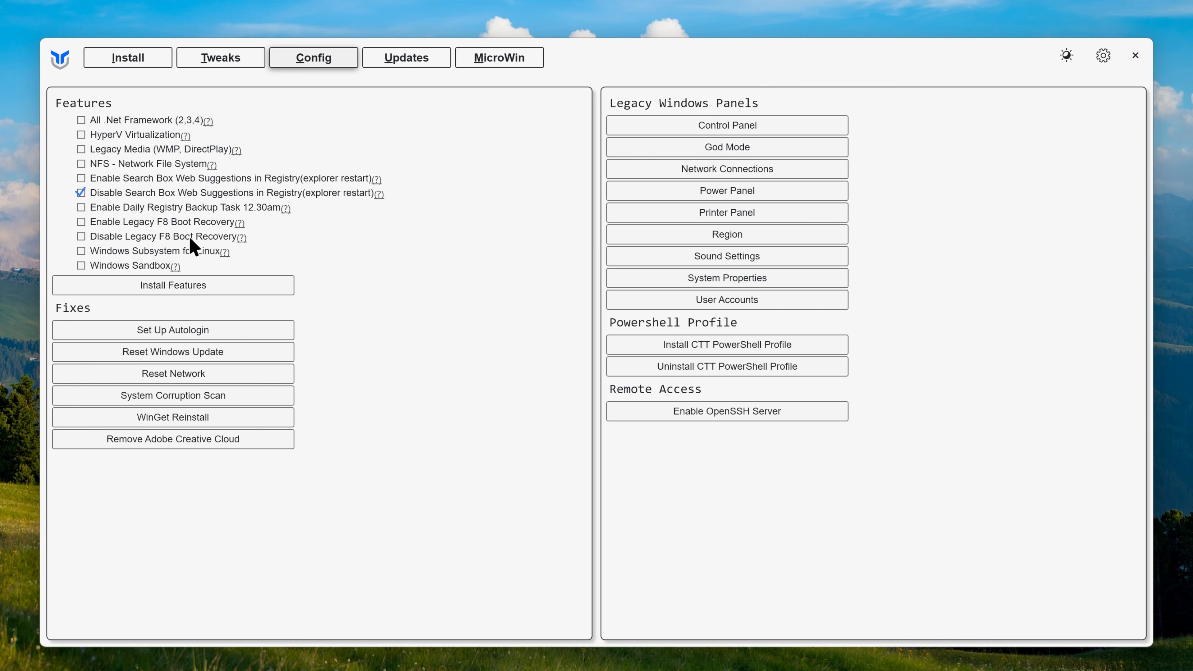
pyautogui.click(214, 66)
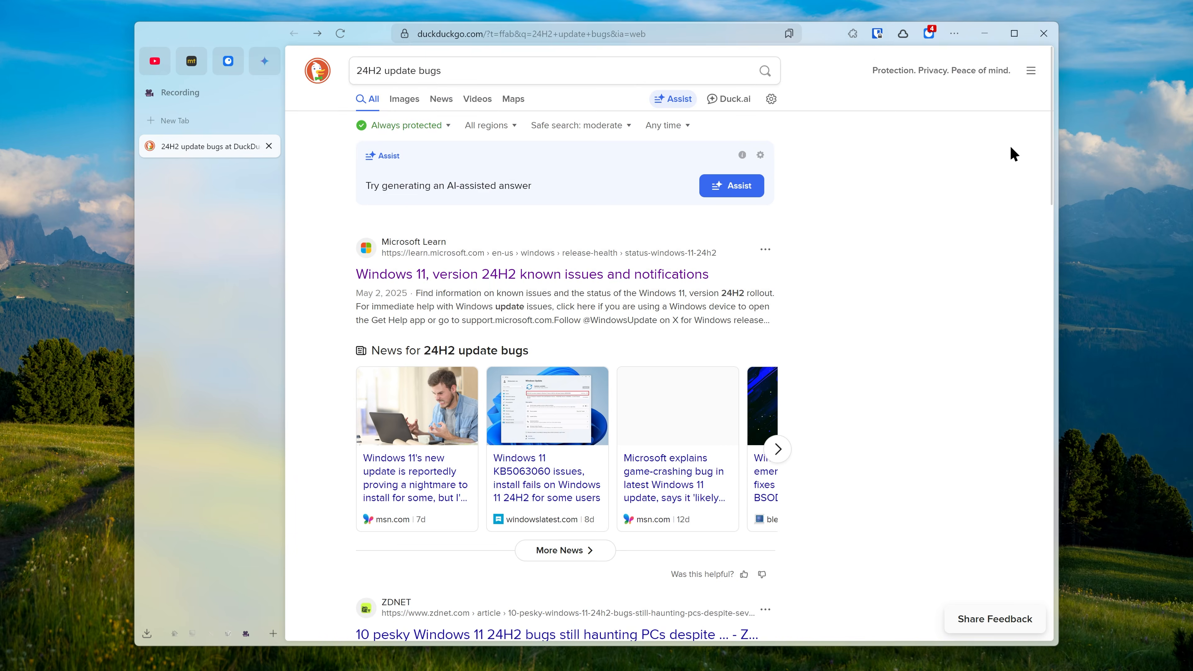
# Look through the DuckDuckGo web results for "24H2 update bugs" in the browser
pyautogui.scroll(-5, 1010, 145)
pyautogui.scroll(-10, 1026, 141)
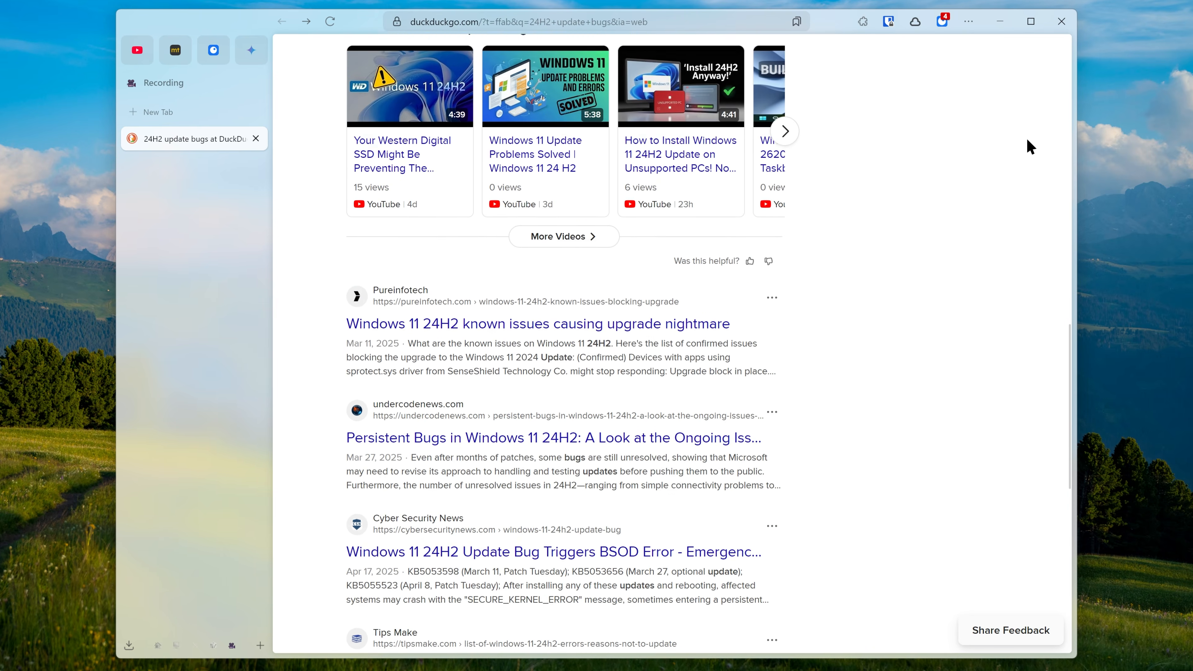
pyautogui.scroll(-10, 1026, 140)
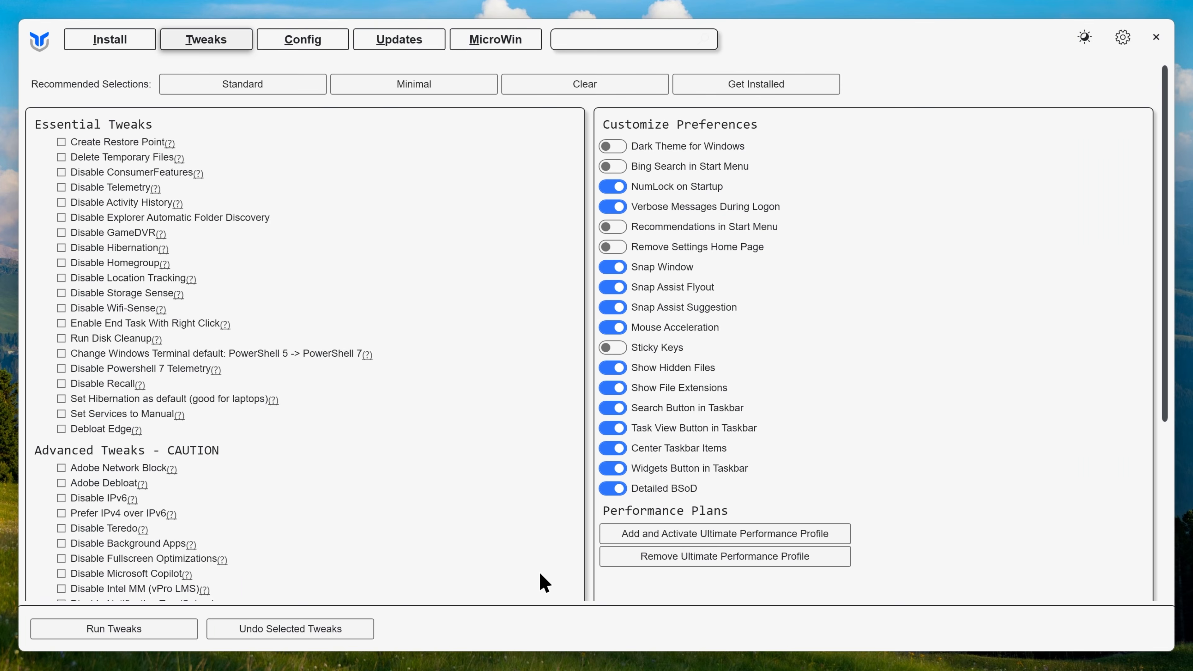
# Apply the Security Settings option for Windows Update in WinUtil and acknowledge the dialog
pyautogui.click(394, 42)
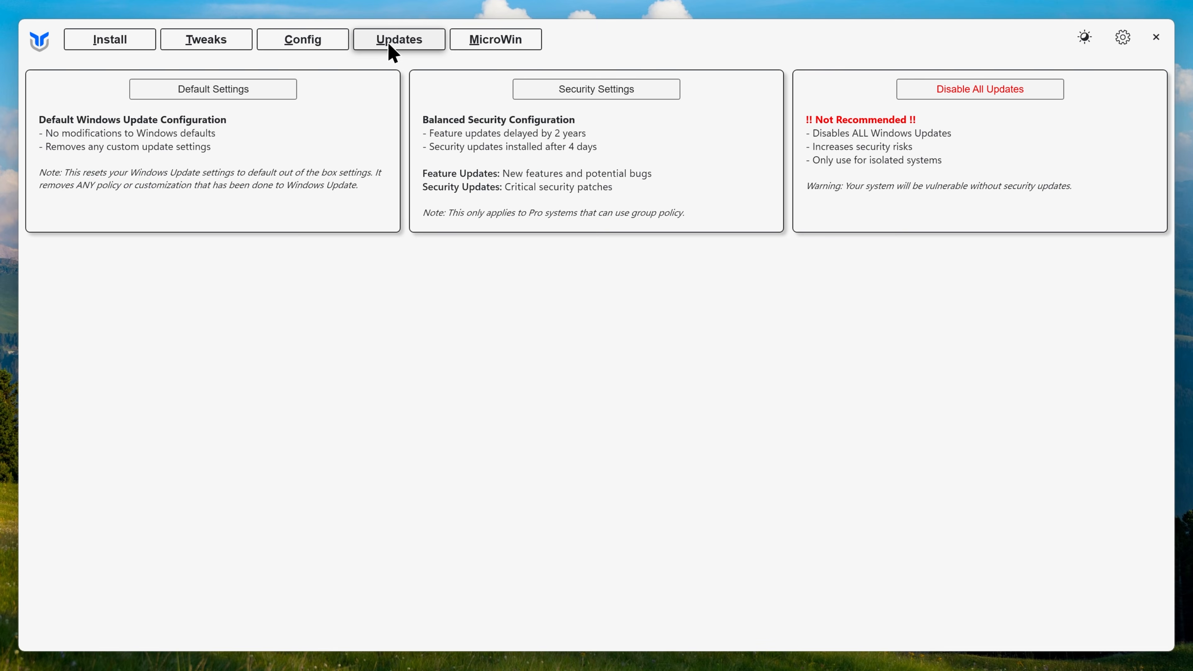
pyautogui.click(396, 39)
pyautogui.click(603, 98)
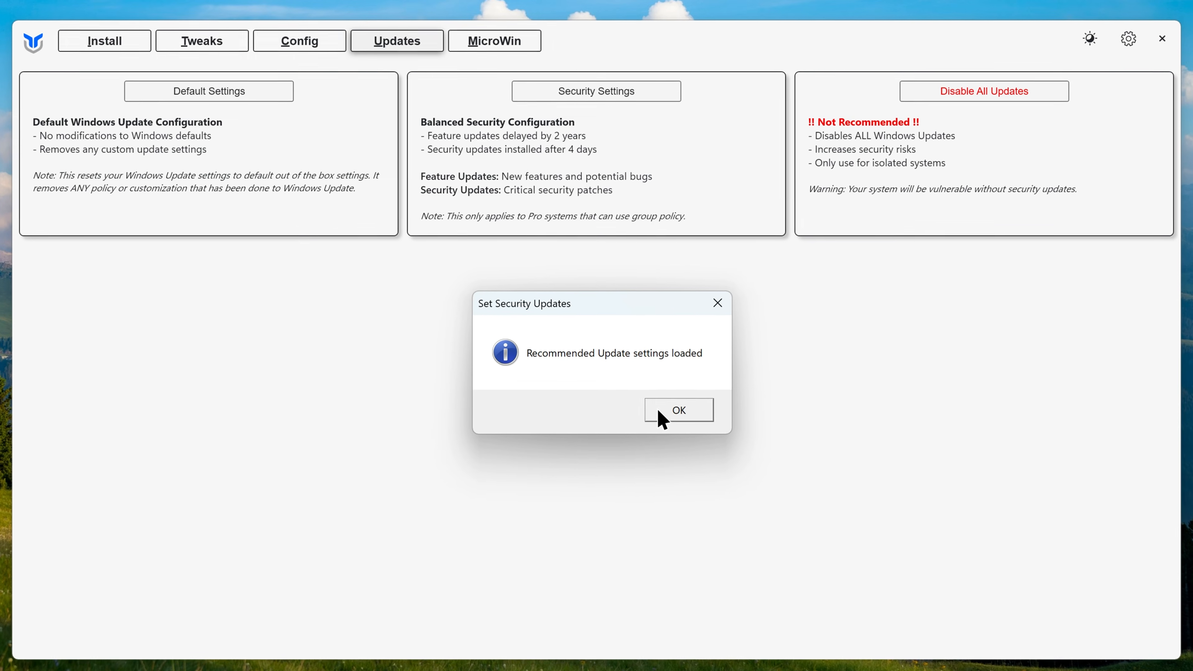
pyautogui.click(666, 423)
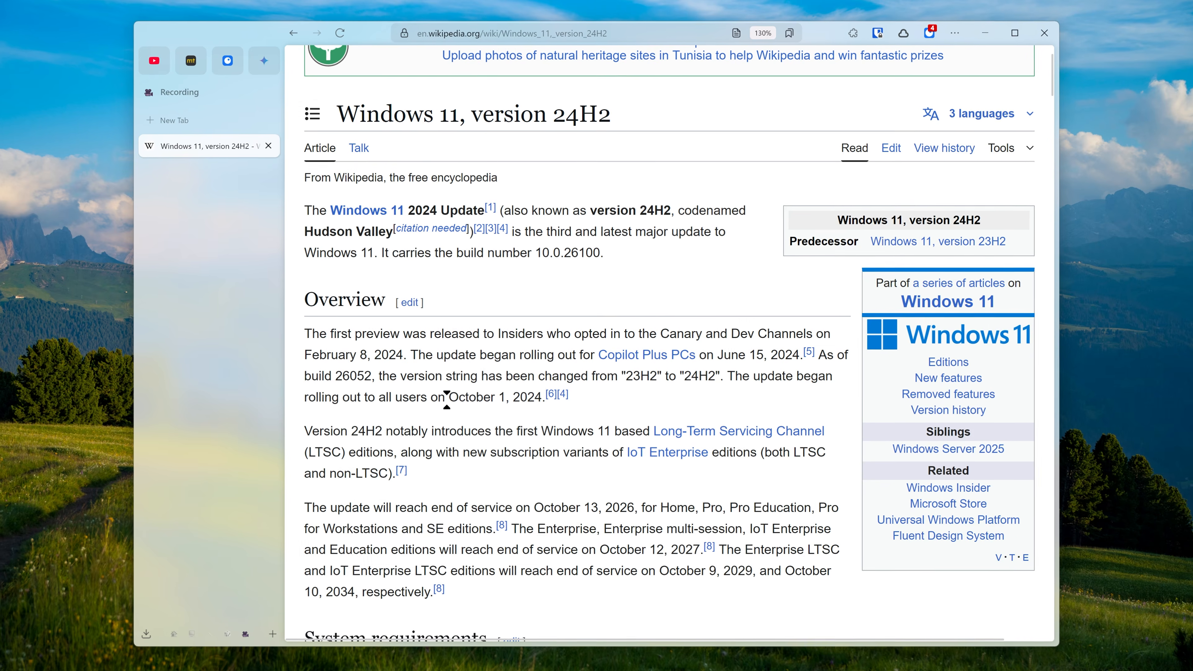
# Highlight the all-users rollout date October 1, 2024 in the Wikipedia article on Windows 11, version 24H2
pyautogui.moveTo(445, 399); pyautogui.dragTo(543, 401)
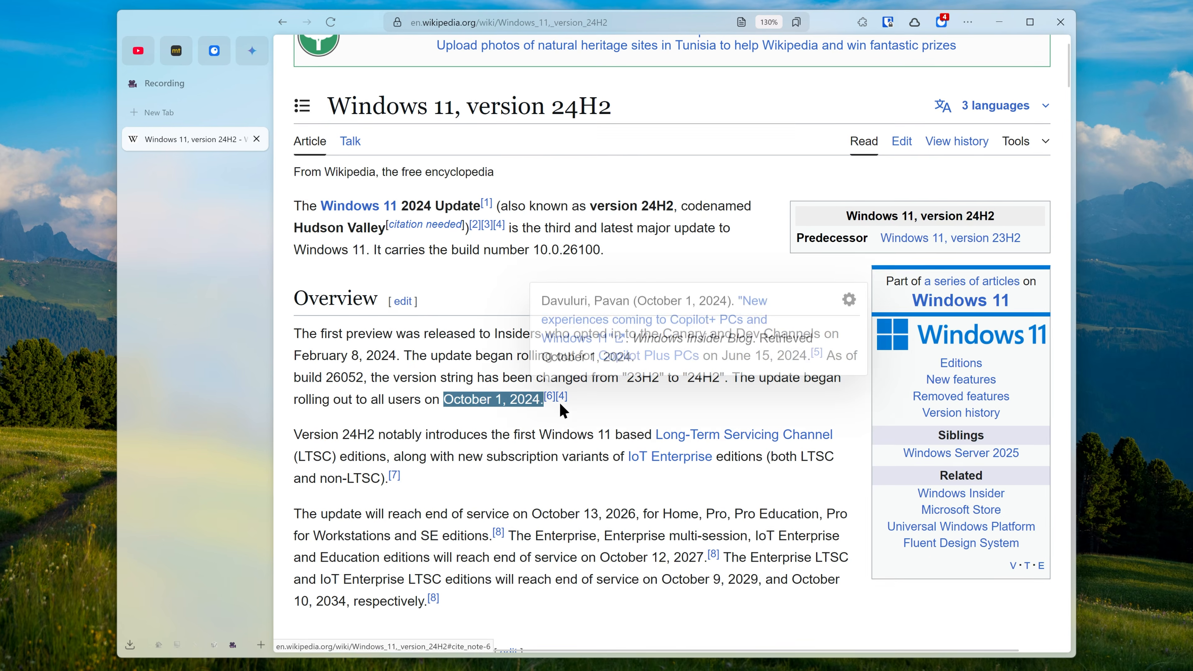
pyautogui.middleClick(630, 427)
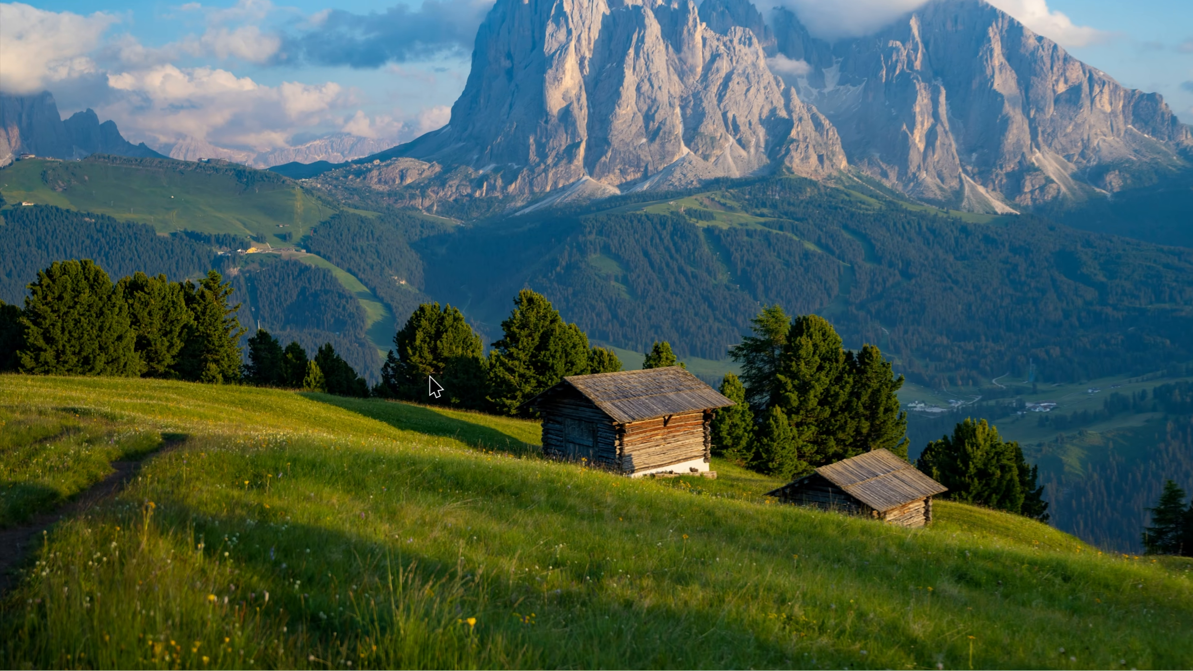
# Open the Start menu and switch from the pinned apps to the full list of all apps
pyautogui.press('super')
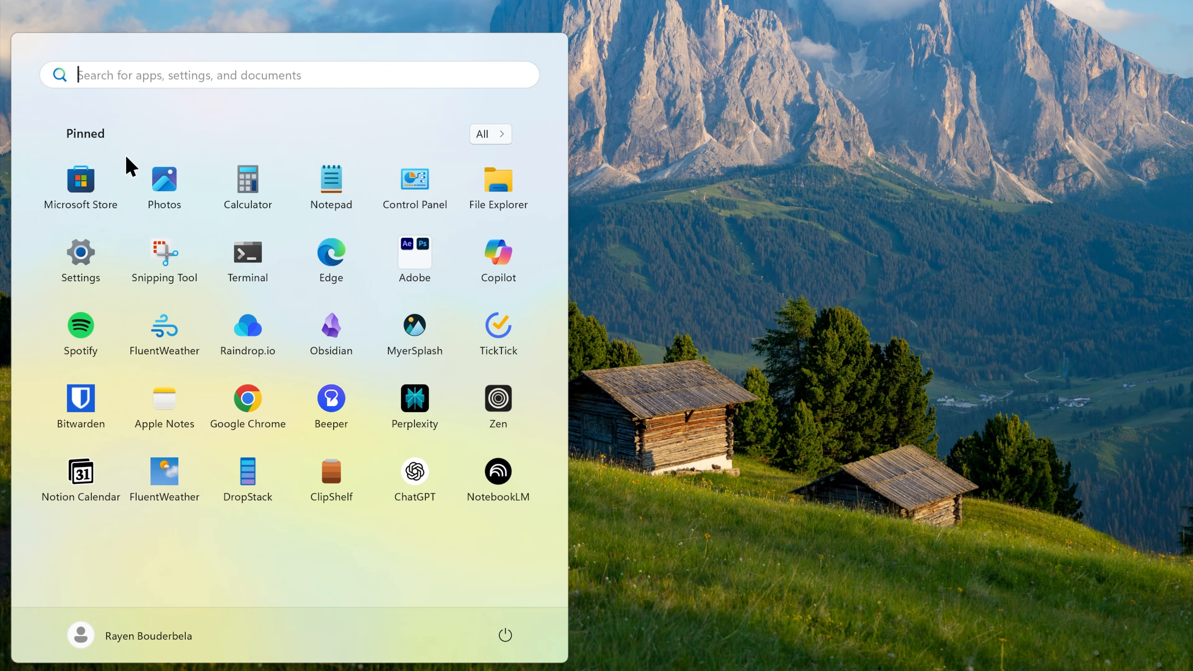
pyautogui.click(488, 134)
pyautogui.click(497, 137)
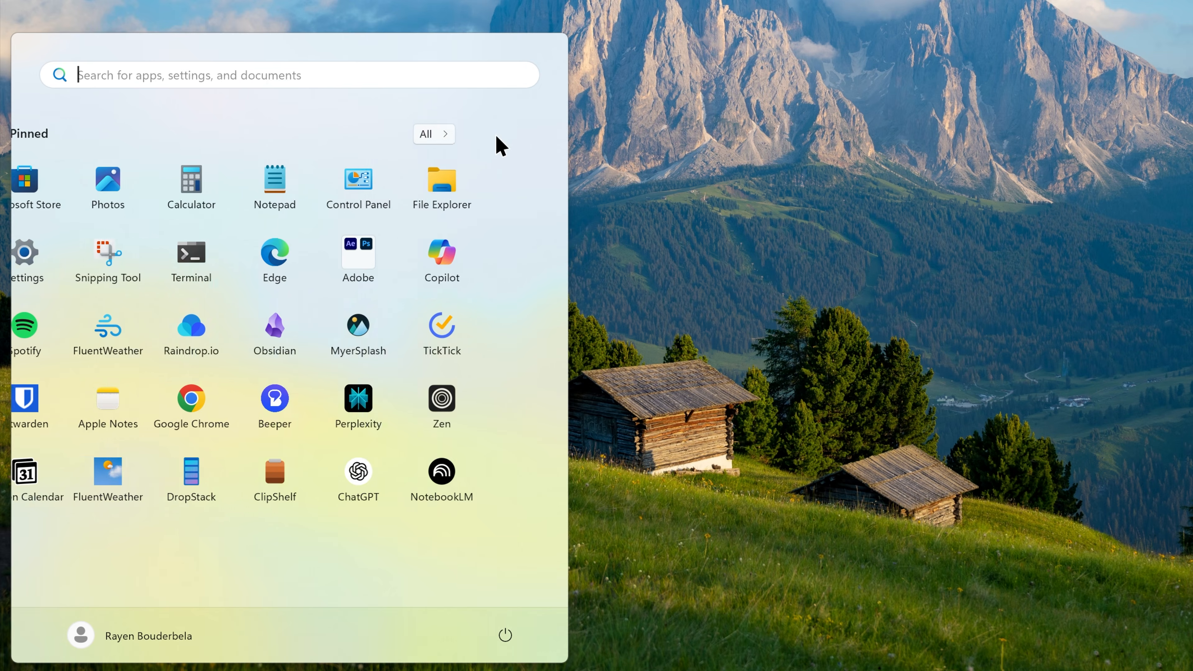
pyautogui.click(496, 139)
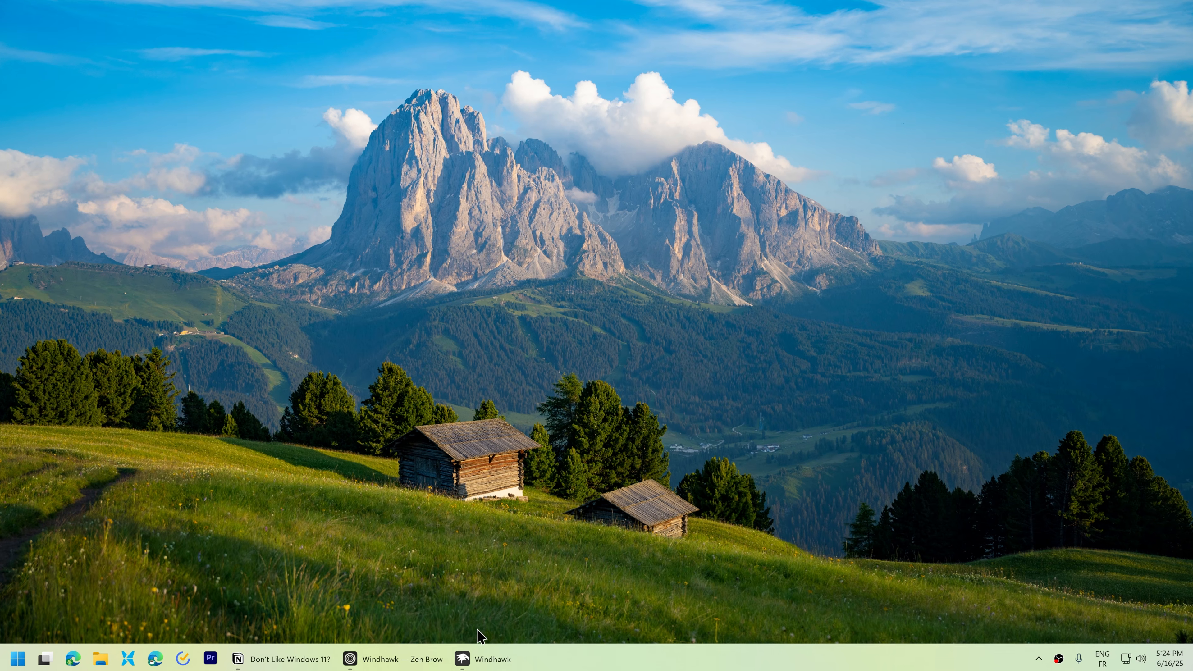
# Bring up the Windhawk page in Zen Browser and look through the installed mods in the Windhawk app
pyautogui.click(418, 655)
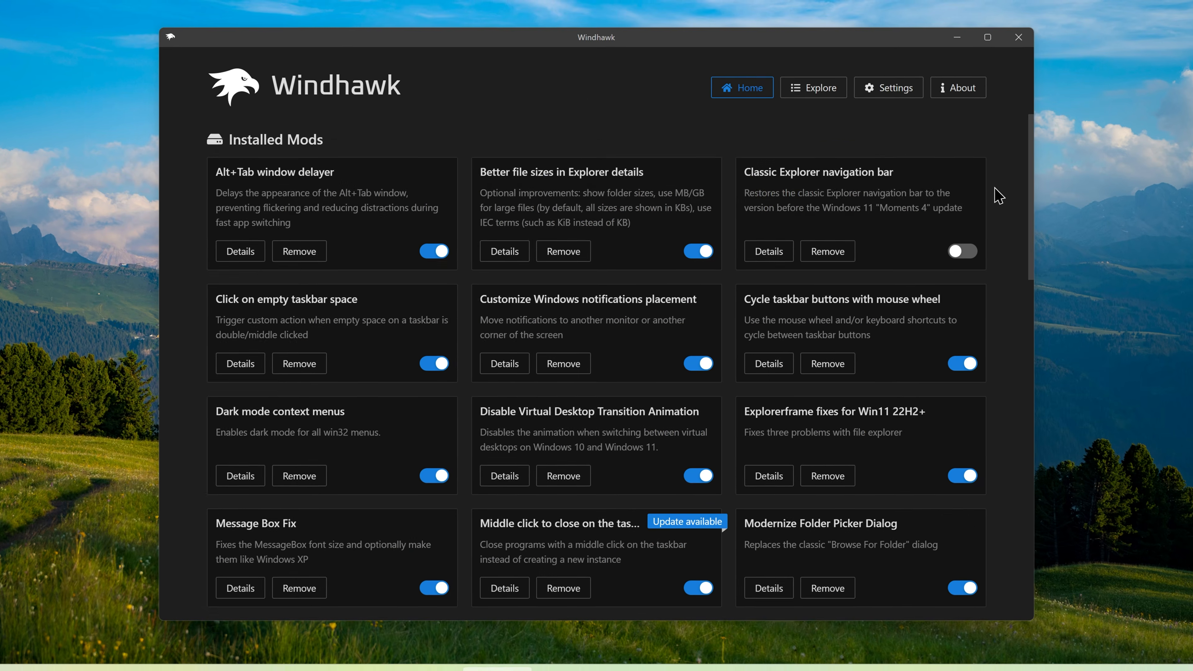
pyautogui.scroll(-3, 993, 194)
pyautogui.scroll(-8, 1000, 195)
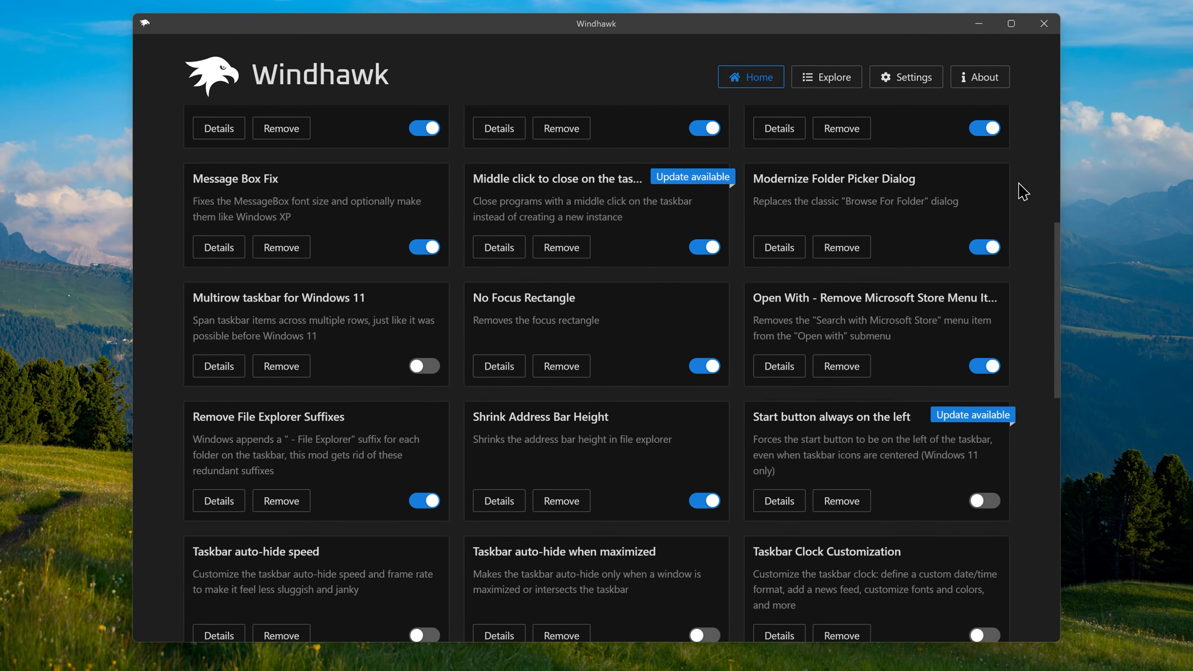
pyautogui.scroll(-10, 1029, 190)
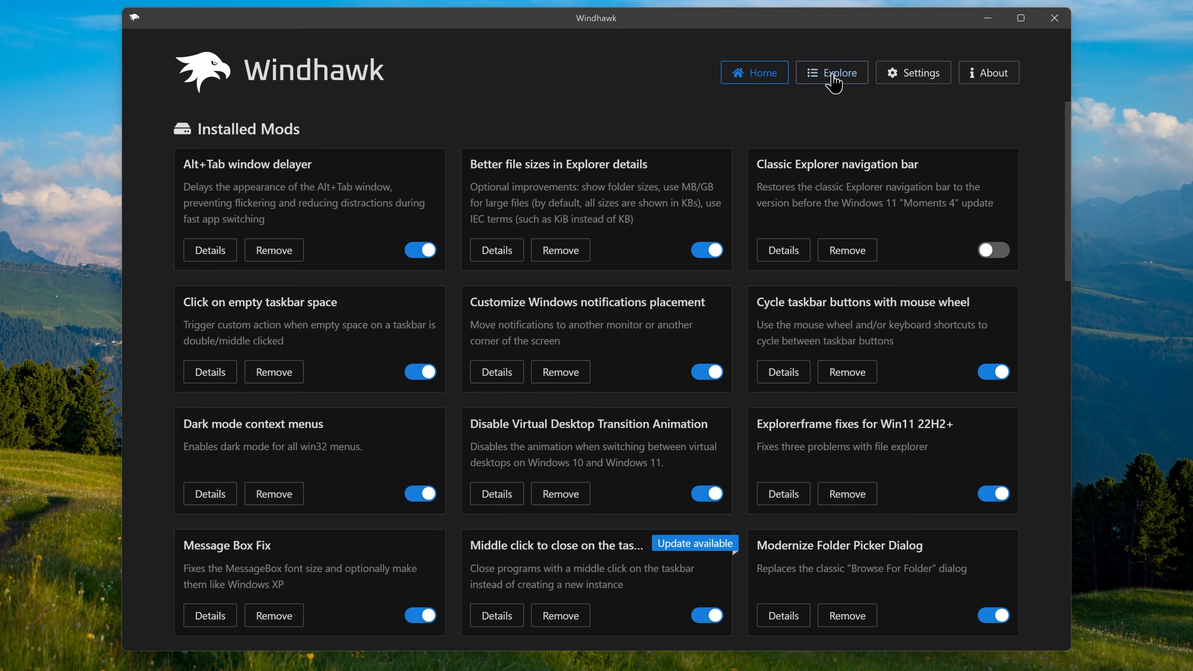
# Find the "Show all apps by default in start menu" mod by searching "all apps", install it, and open the Start menu
pyautogui.click(833, 75)
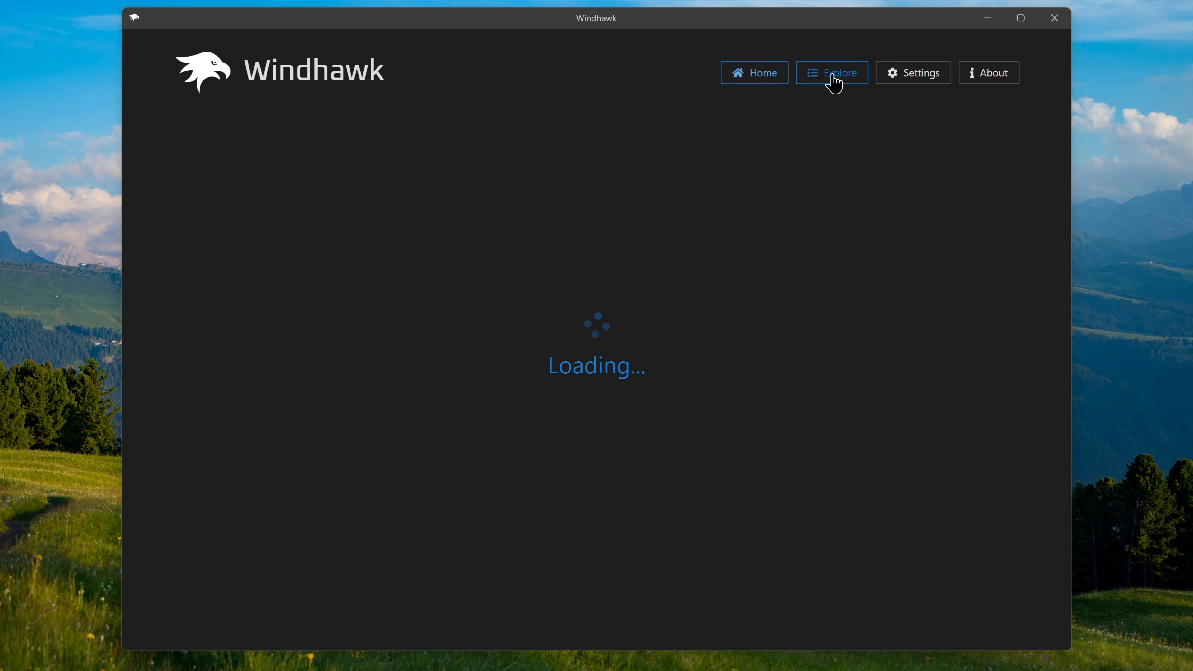
pyautogui.write('all apps')
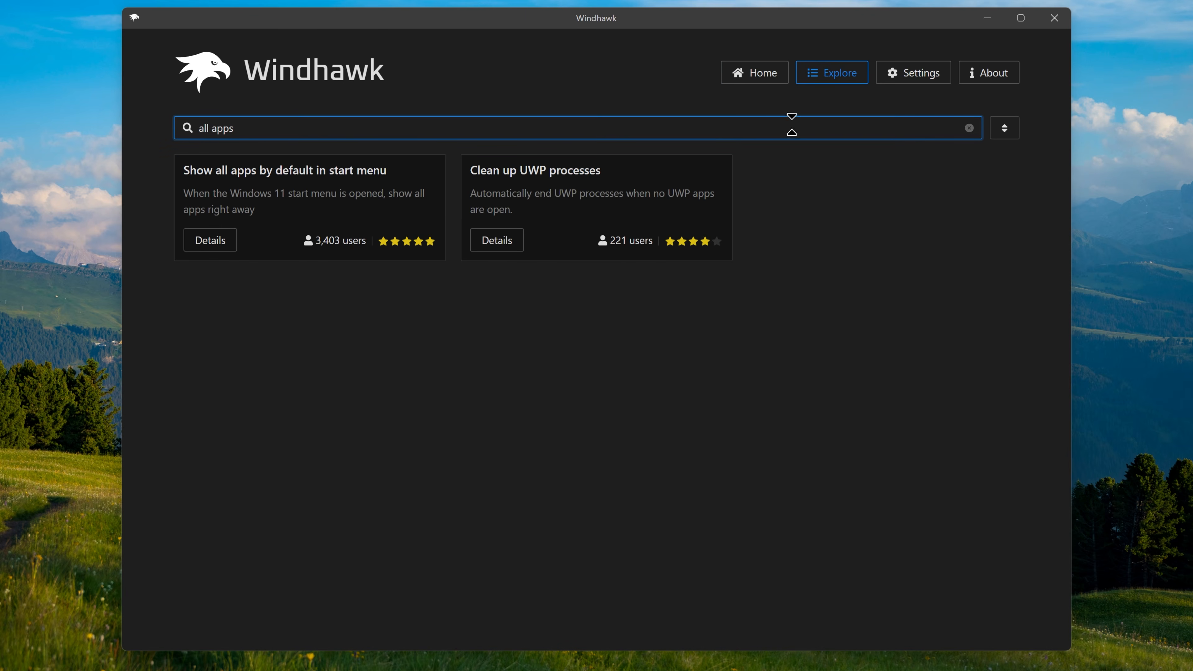
pyautogui.click(216, 241)
pyautogui.click(244, 196)
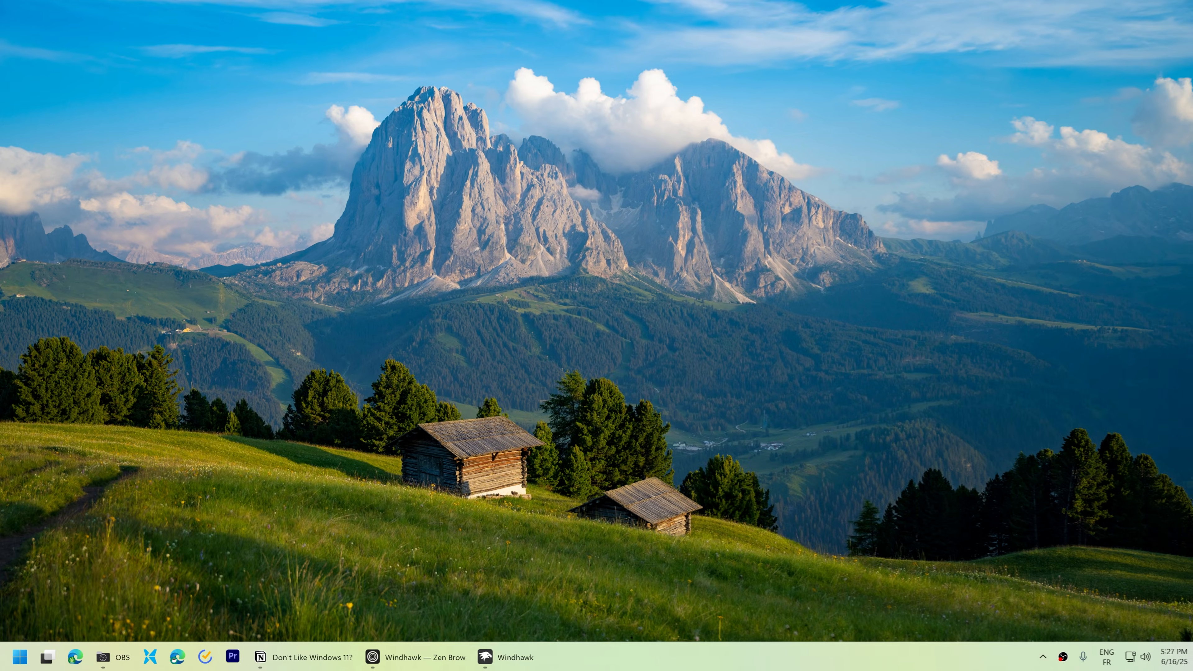
pyautogui.press('super')
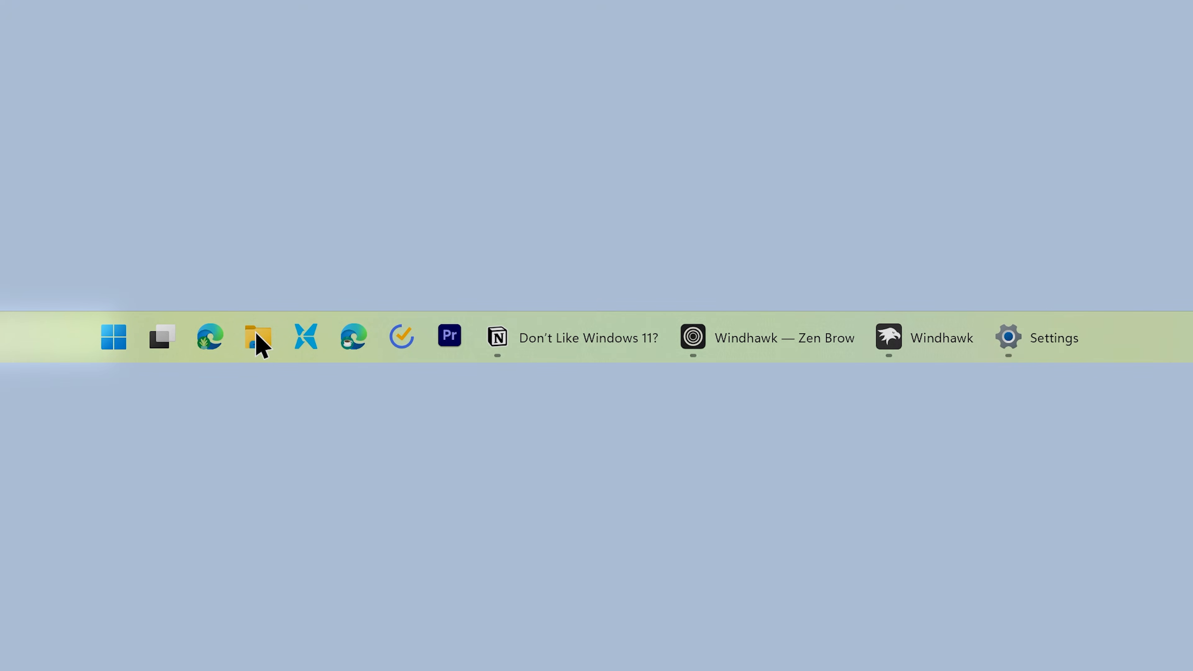
# Open the details of the "Start button always on the left" mod in Windhawk and try the Start button on the taskbar
pyautogui.click(255, 334)
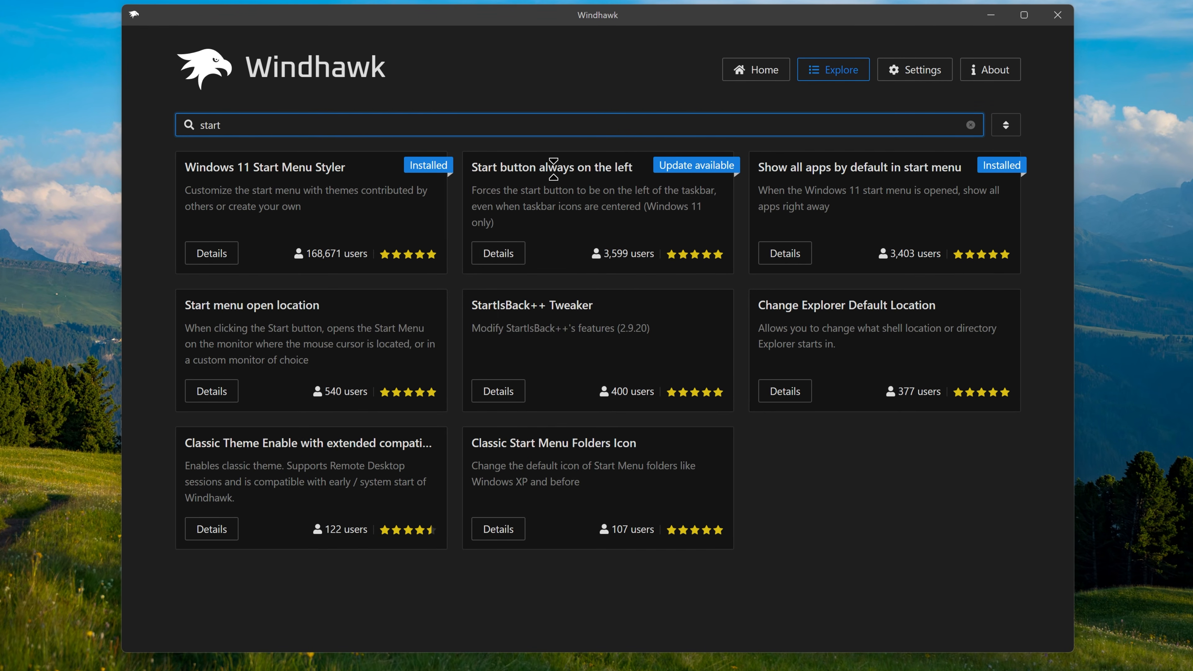
pyautogui.click(498, 253)
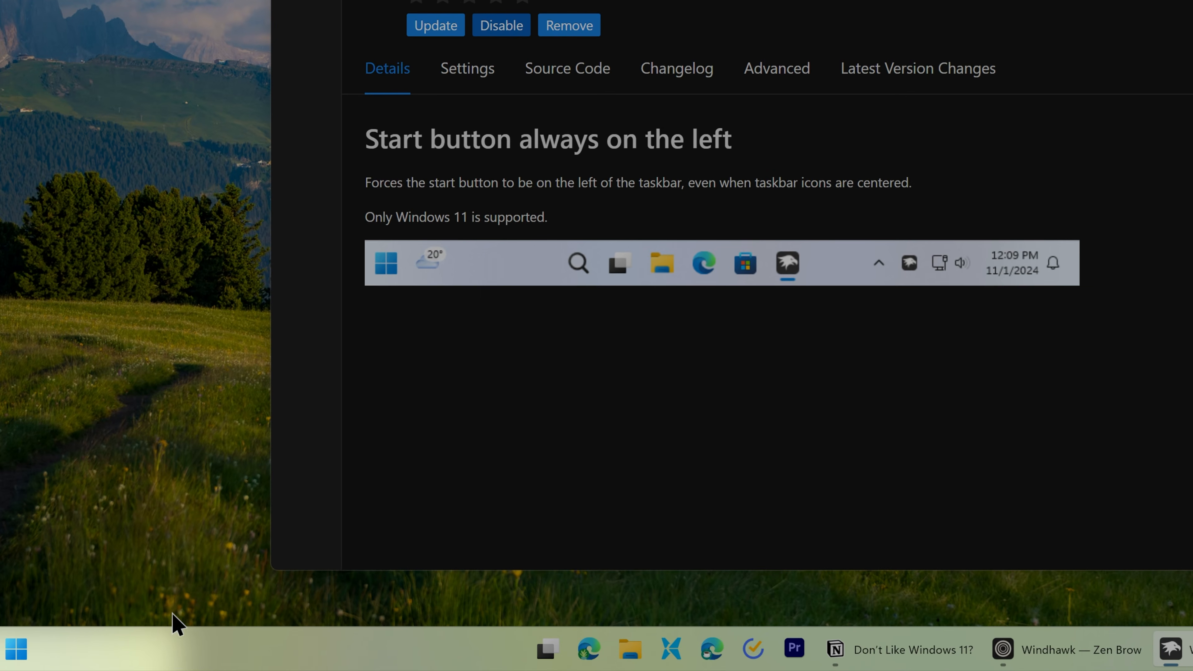
pyautogui.click(16, 649)
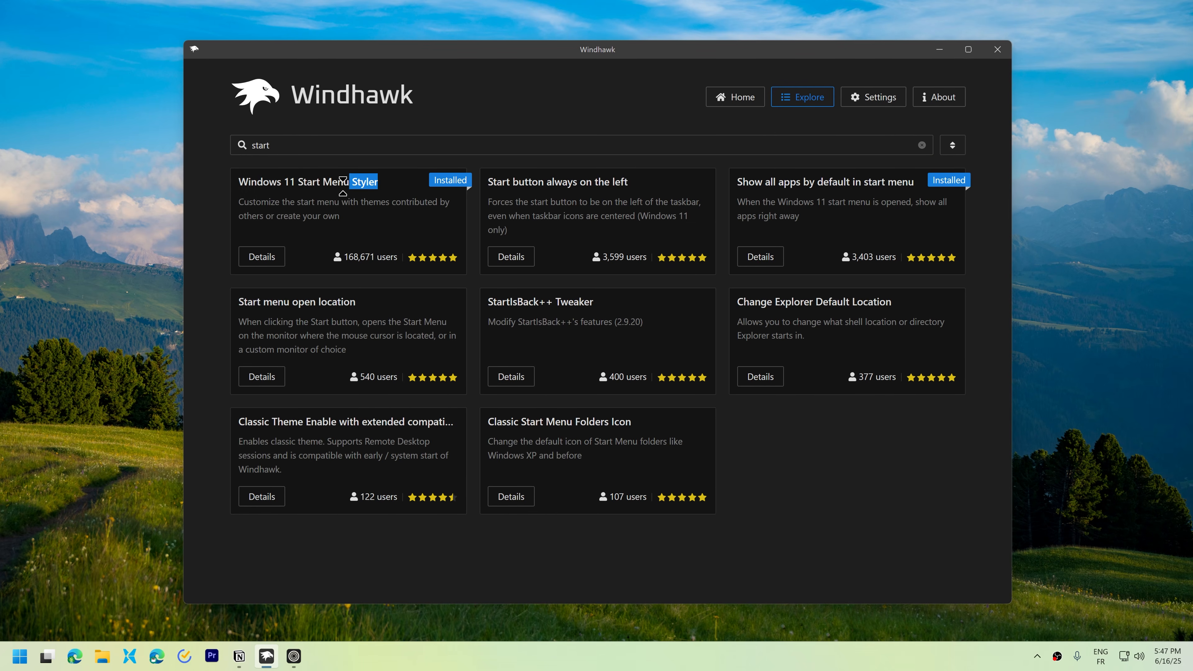
# Open the settings of the "Windows 11 Start Menu Styler" mod
pyautogui.moveTo(355, 181); pyautogui.dragTo(229, 182)
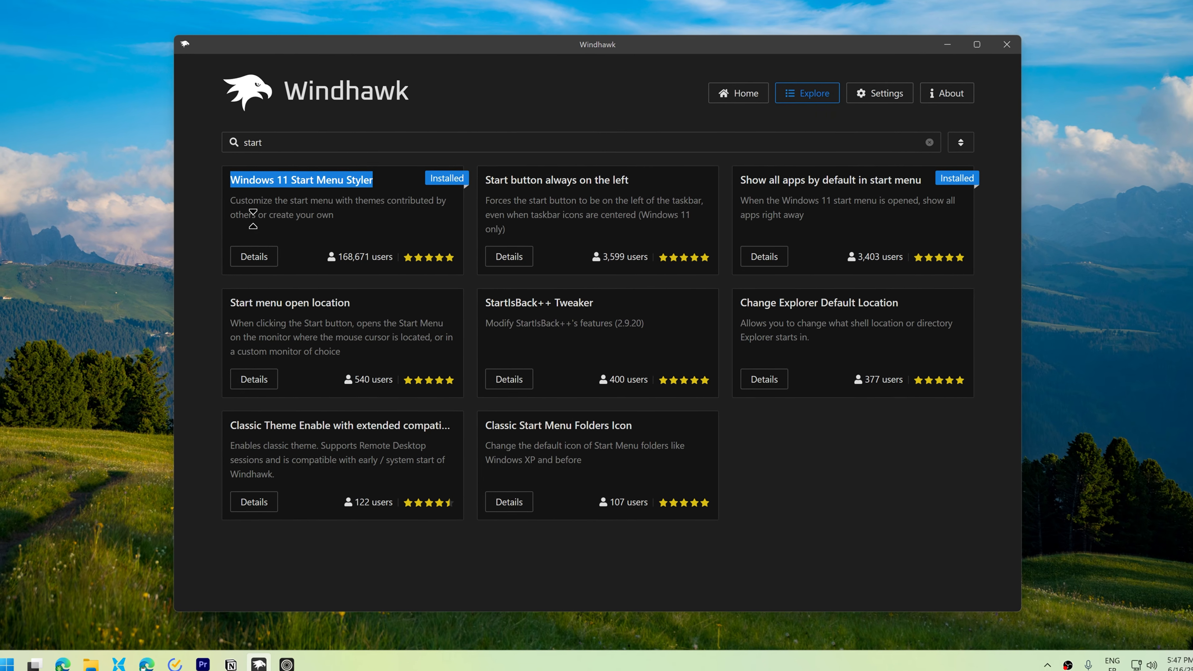
pyautogui.click(237, 263)
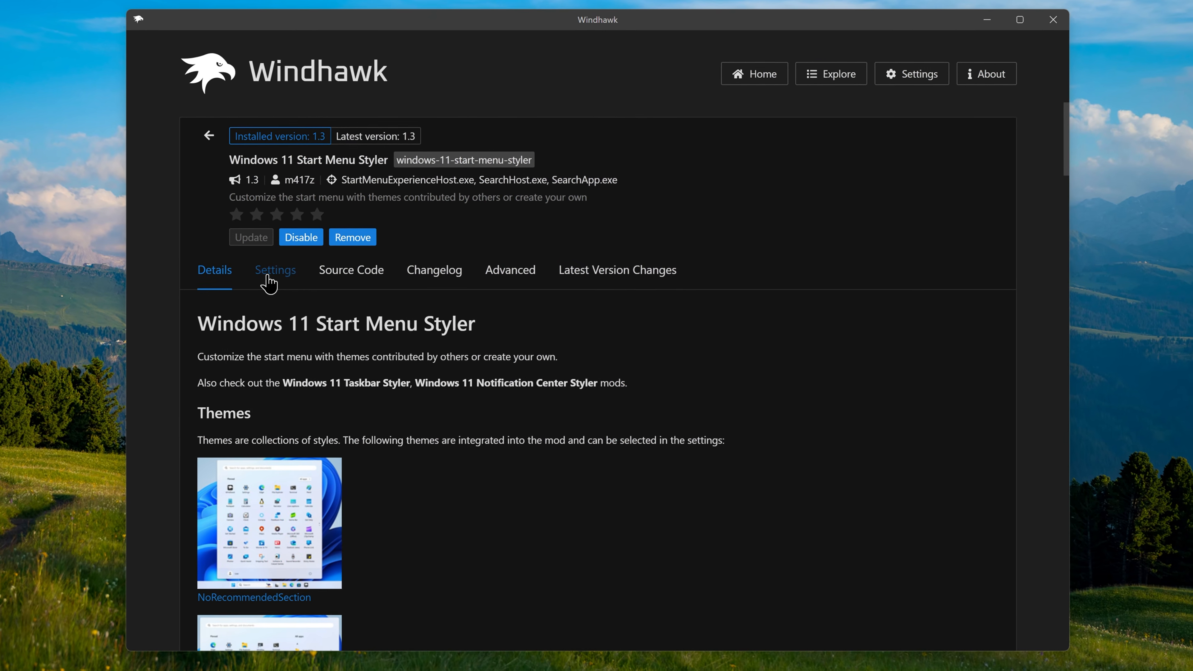
pyautogui.click(292, 273)
pyautogui.click(290, 411)
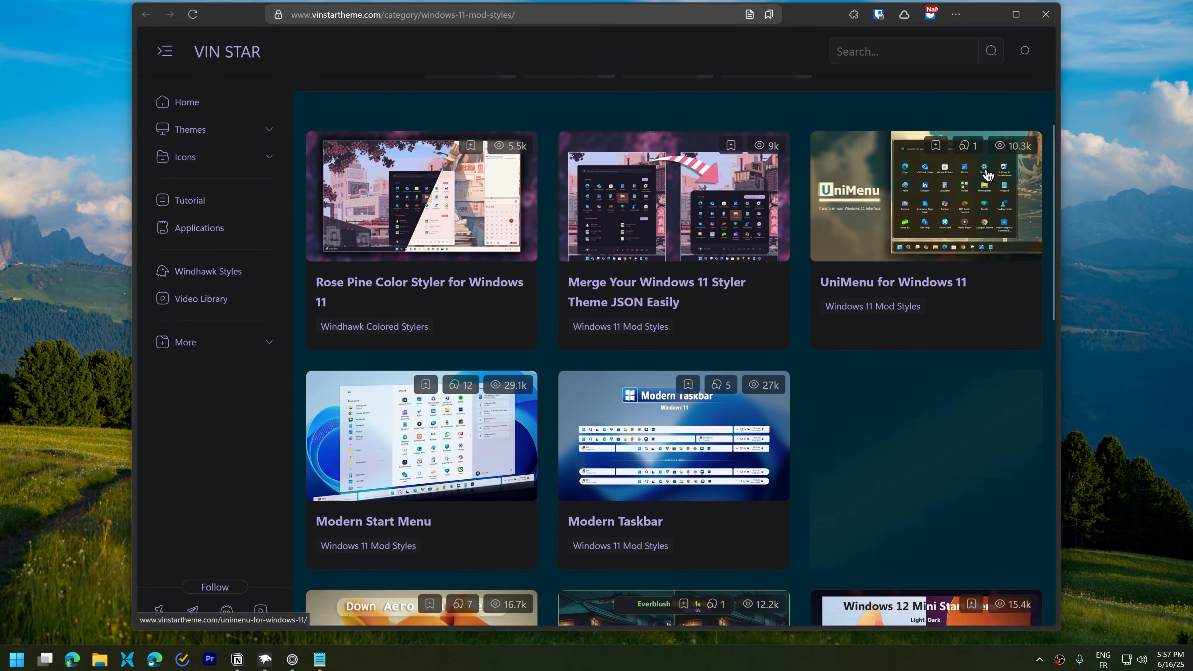
# Browse the Windows 11 Mod Styles category on the VIN STAR website
pyautogui.scroll(-5, 991, 179)
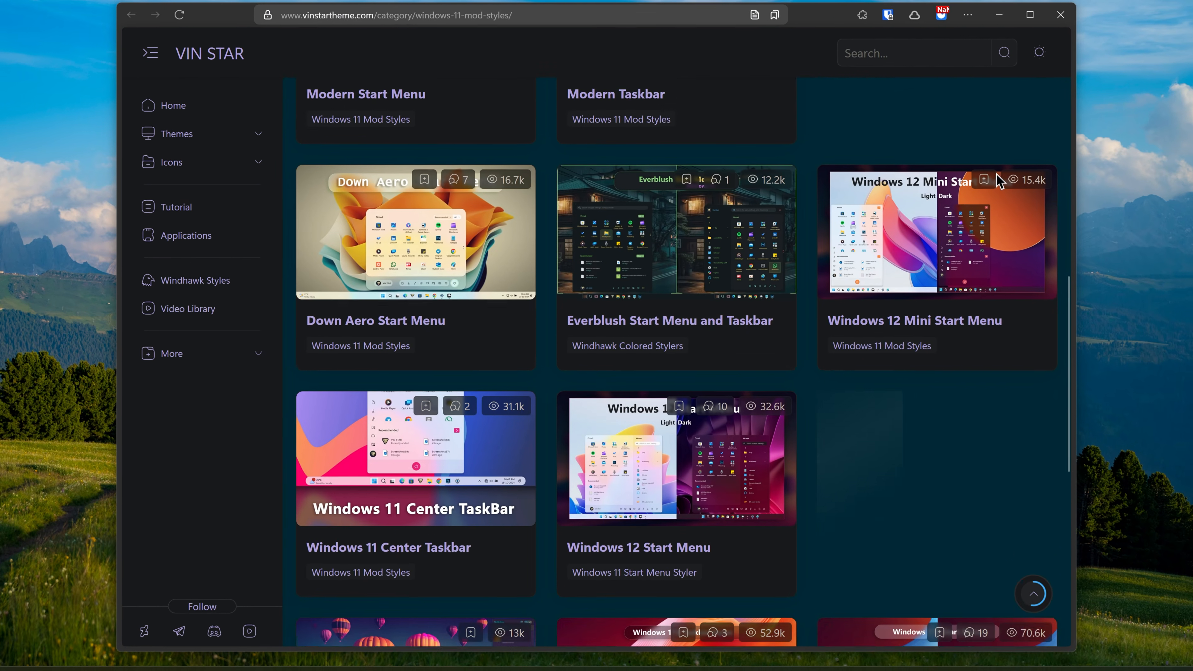
pyautogui.scroll(-6, 998, 181)
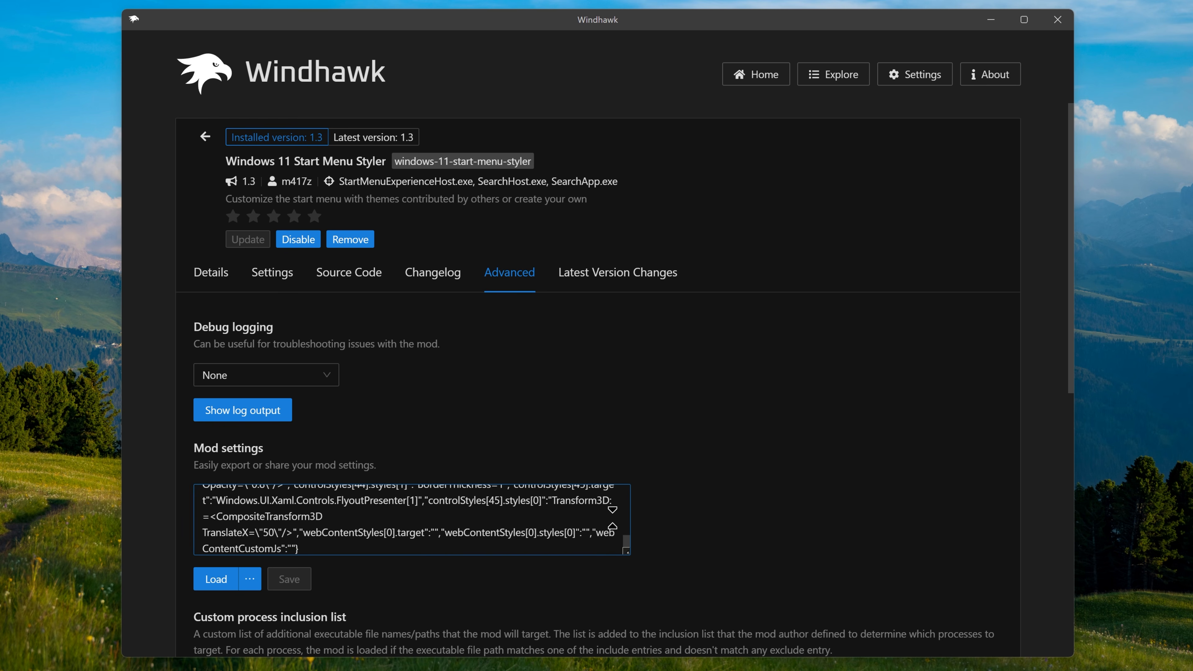
# Clear the entire existing mod settings text of the Windows 11 Start Menu Styler mod
pyautogui.moveTo(458, 540); pyautogui.dragTo(152, 424)
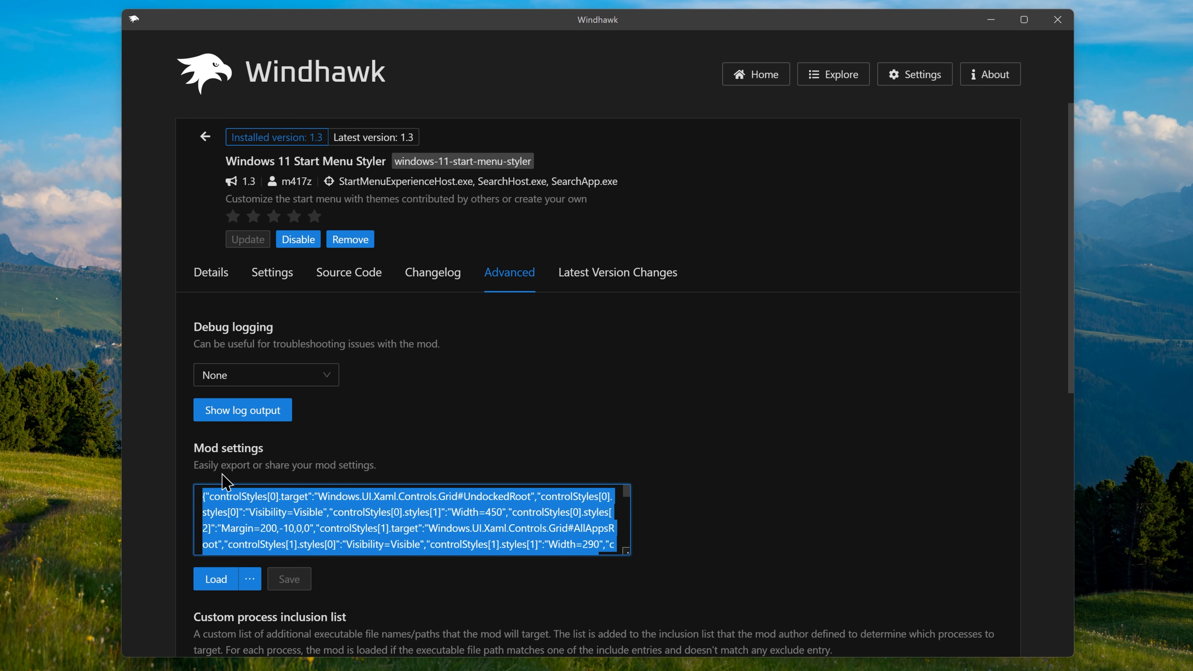
pyautogui.press('Delete')
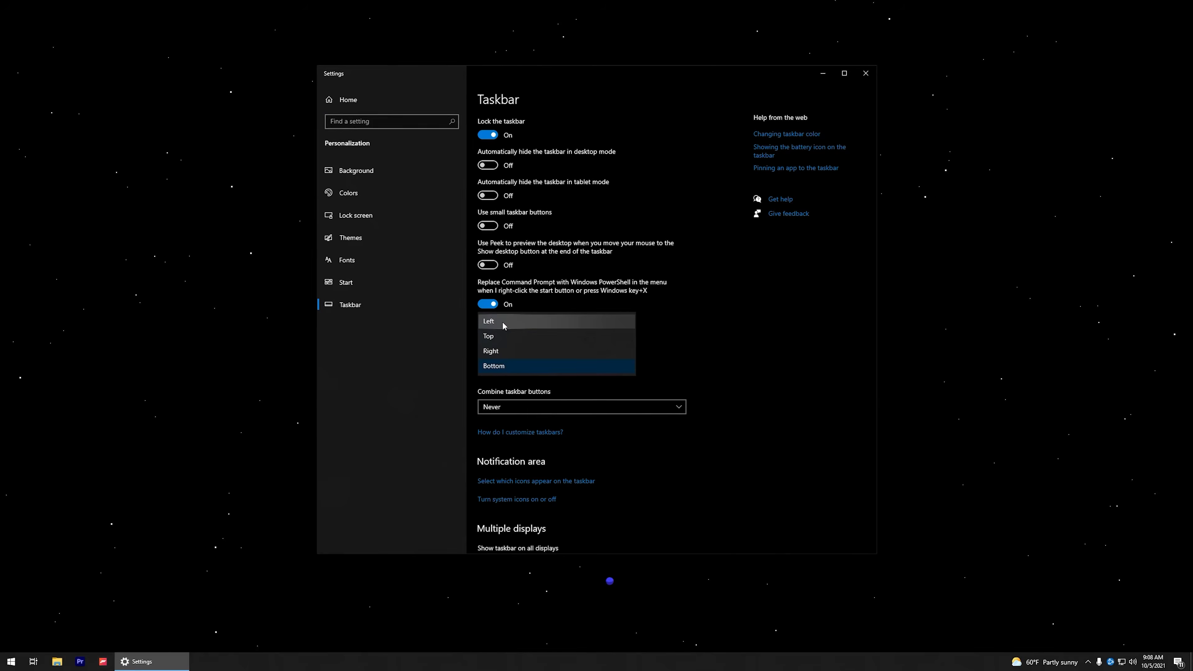
# Set the taskbar location on screen in Windows Settings to Left, Top and finally Right
pyautogui.click(502, 324)
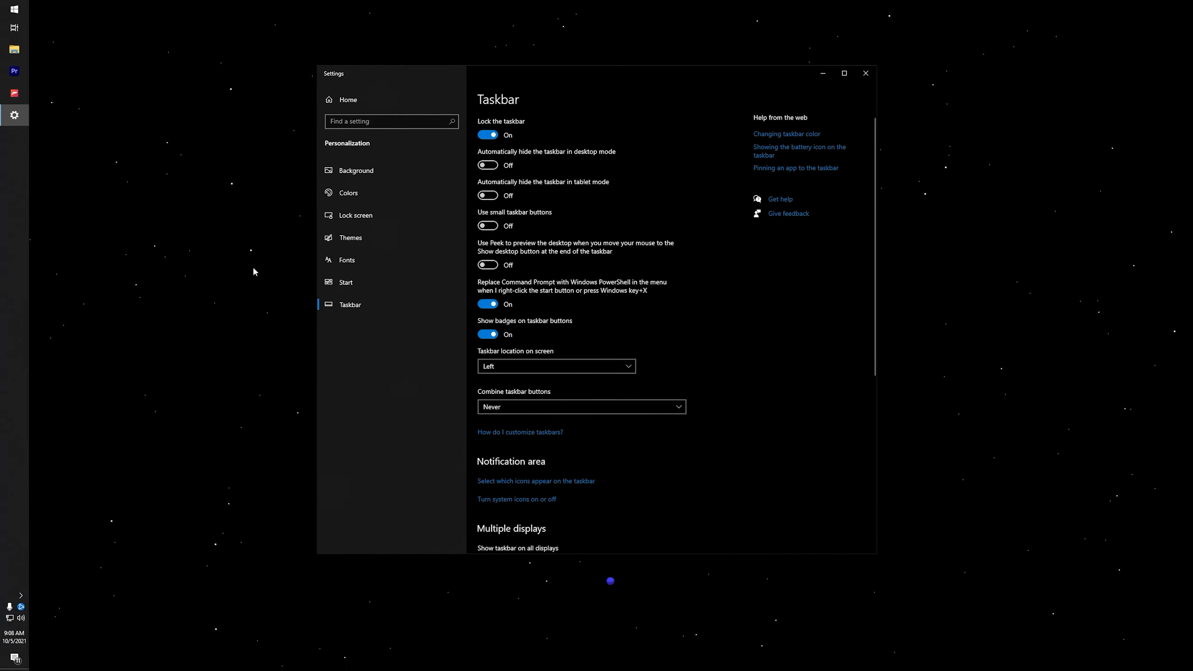
pyautogui.click(501, 367)
pyautogui.click(499, 380)
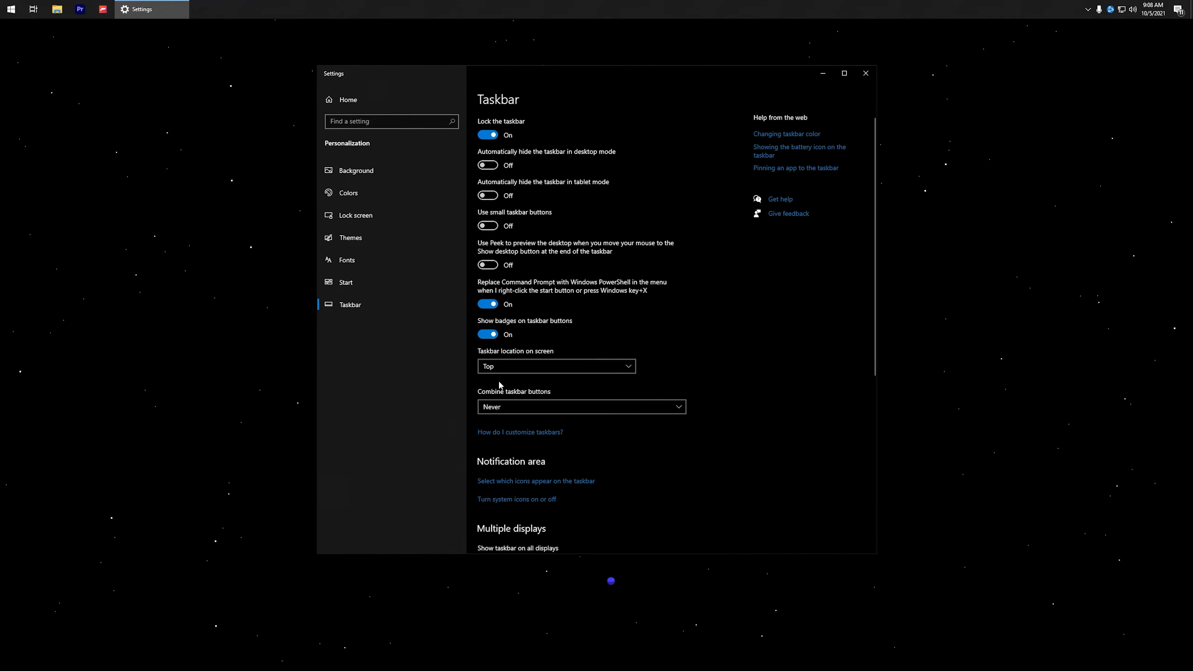
pyautogui.click(510, 367)
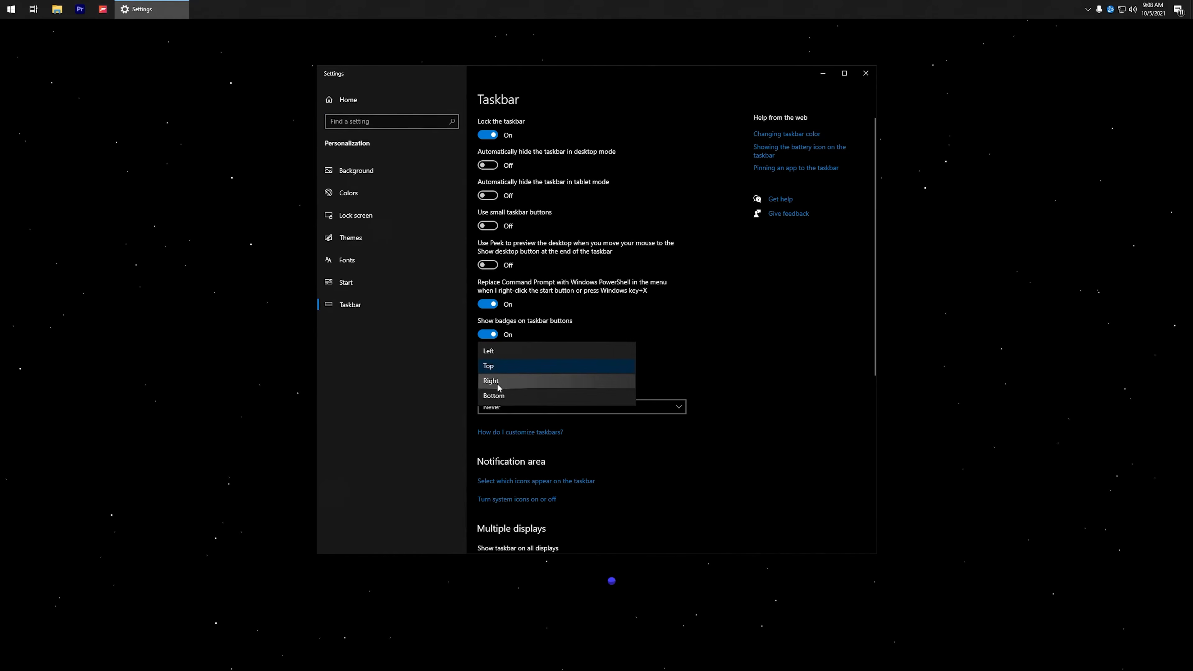
pyautogui.click(495, 381)
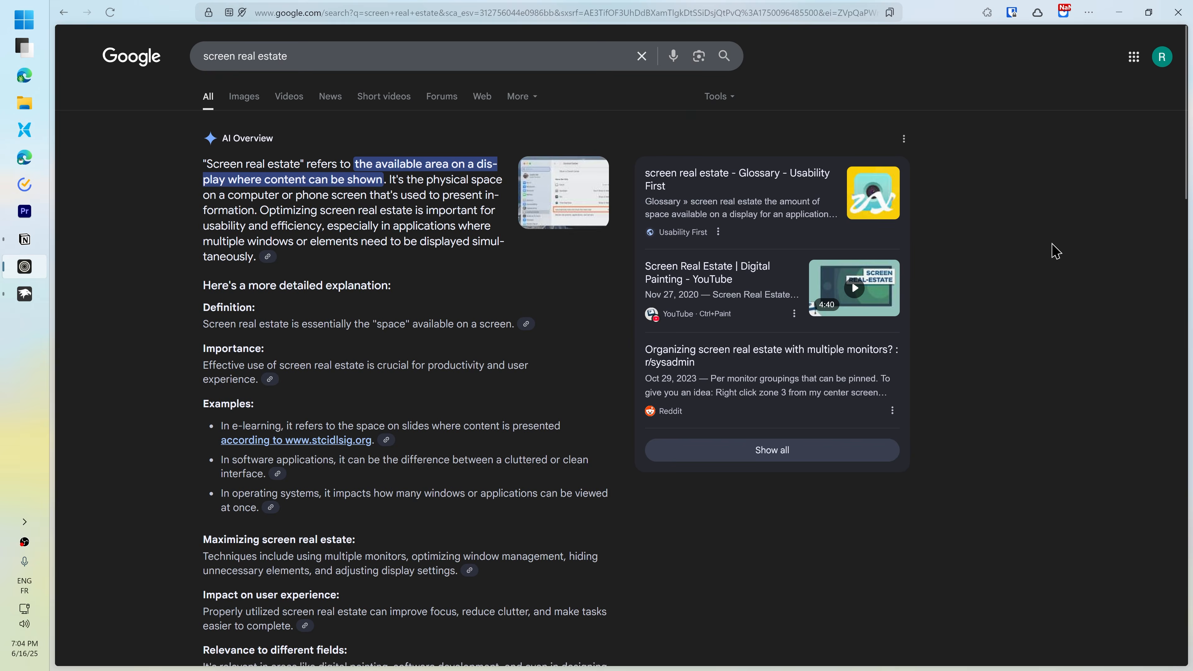
# Look through the Google results for "screen real estate"
pyautogui.scroll(-10, 1054, 252)
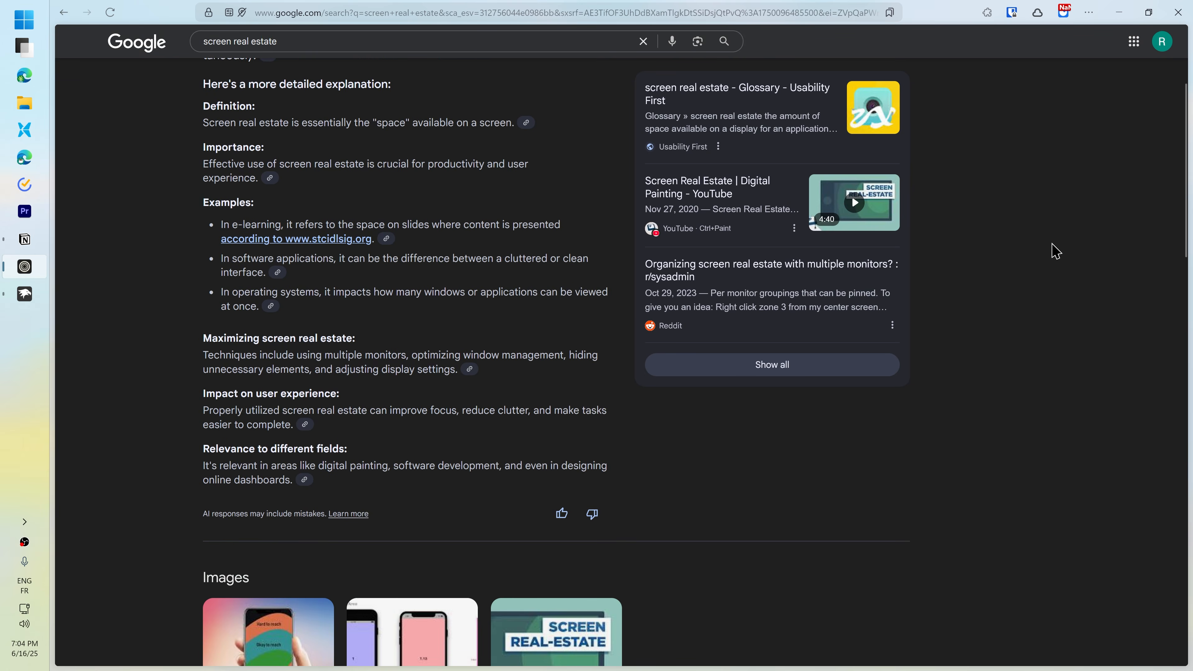
pyautogui.scroll(-12, 1055, 253)
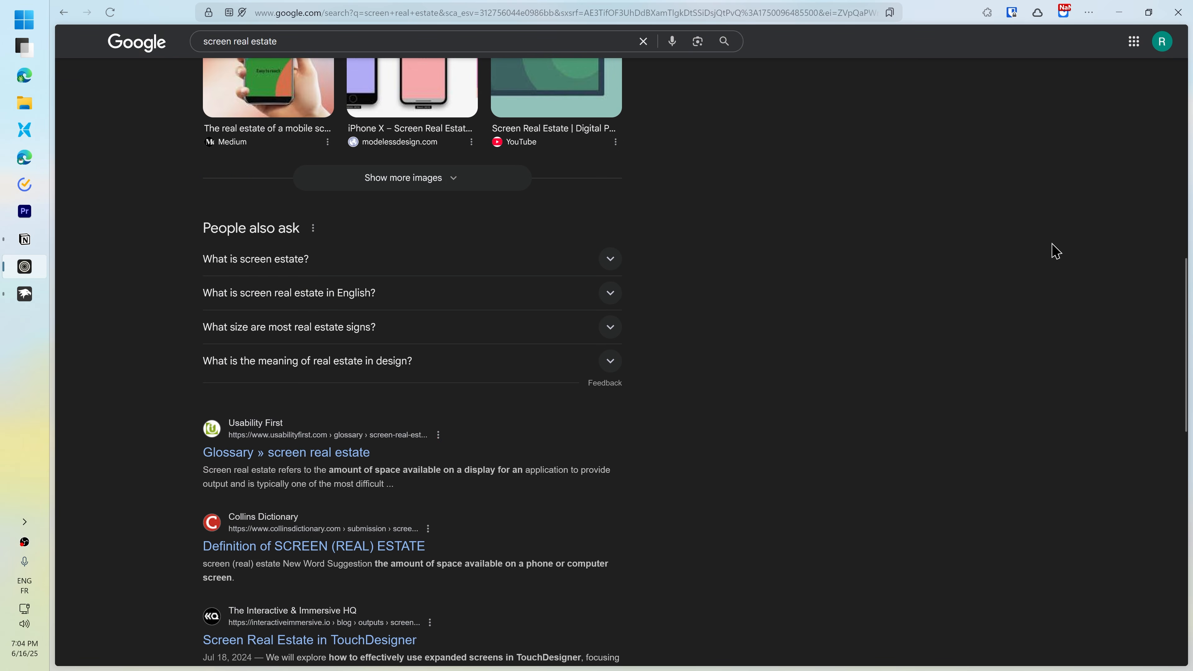
pyautogui.scroll(-6, 1056, 253)
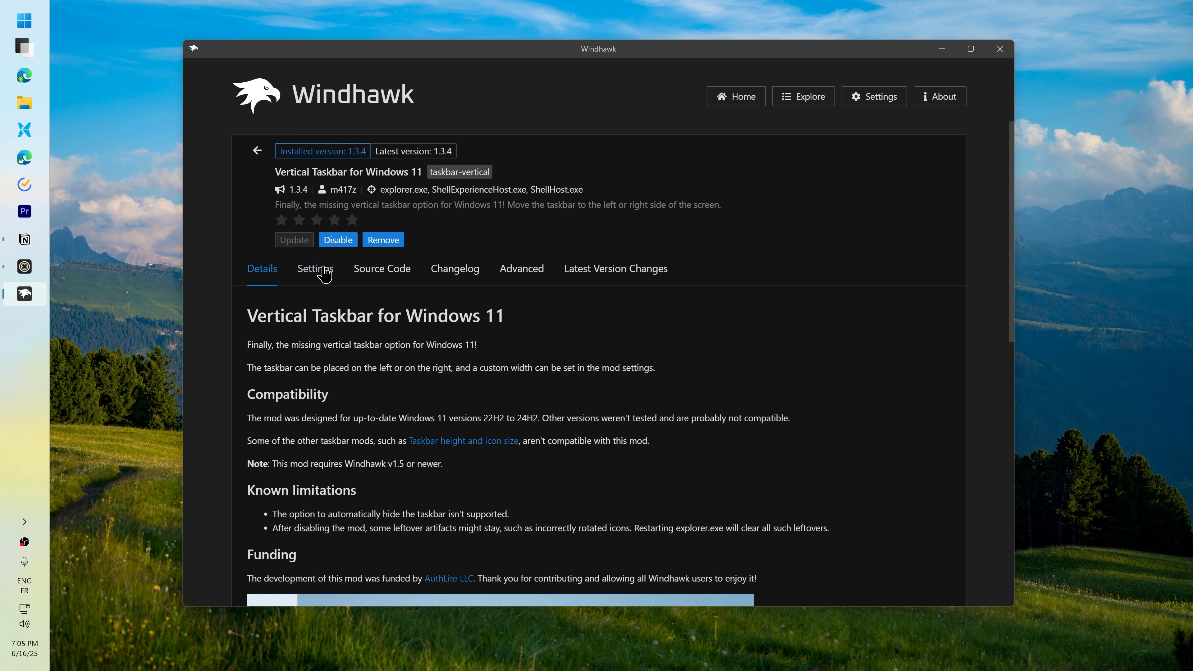
# Set the taskbar location of the "Vertical Taskbar for Windows 11" mod to Right and save its settings
pyautogui.click(324, 274)
pyautogui.click(320, 379)
pyautogui.click(322, 418)
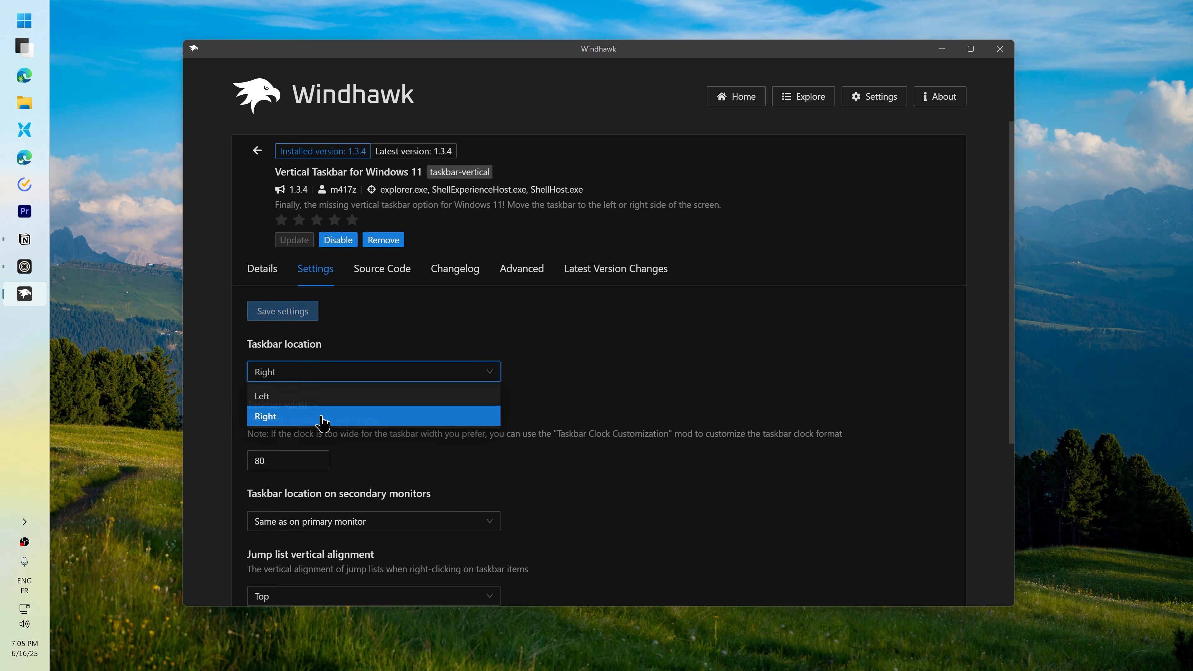
pyautogui.click(293, 315)
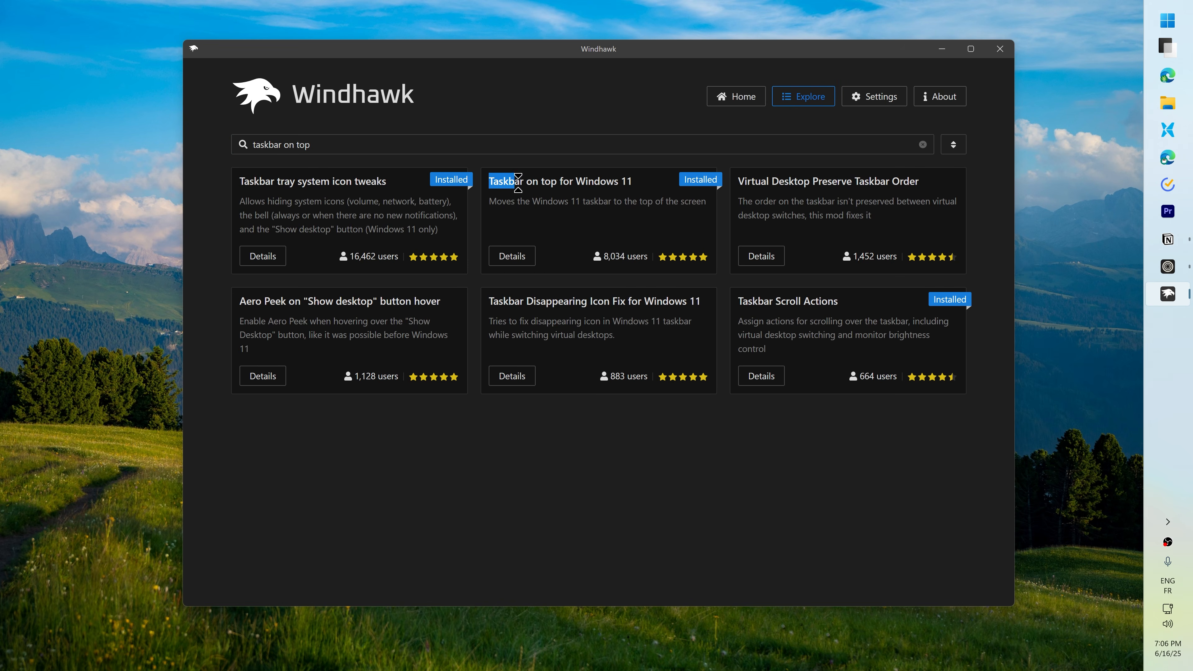
# Enable the "Taskbar on top for Windows 11" mod and review its known limitations on the Action Center and automatic hiding
pyautogui.click(514, 256)
pyautogui.click(334, 240)
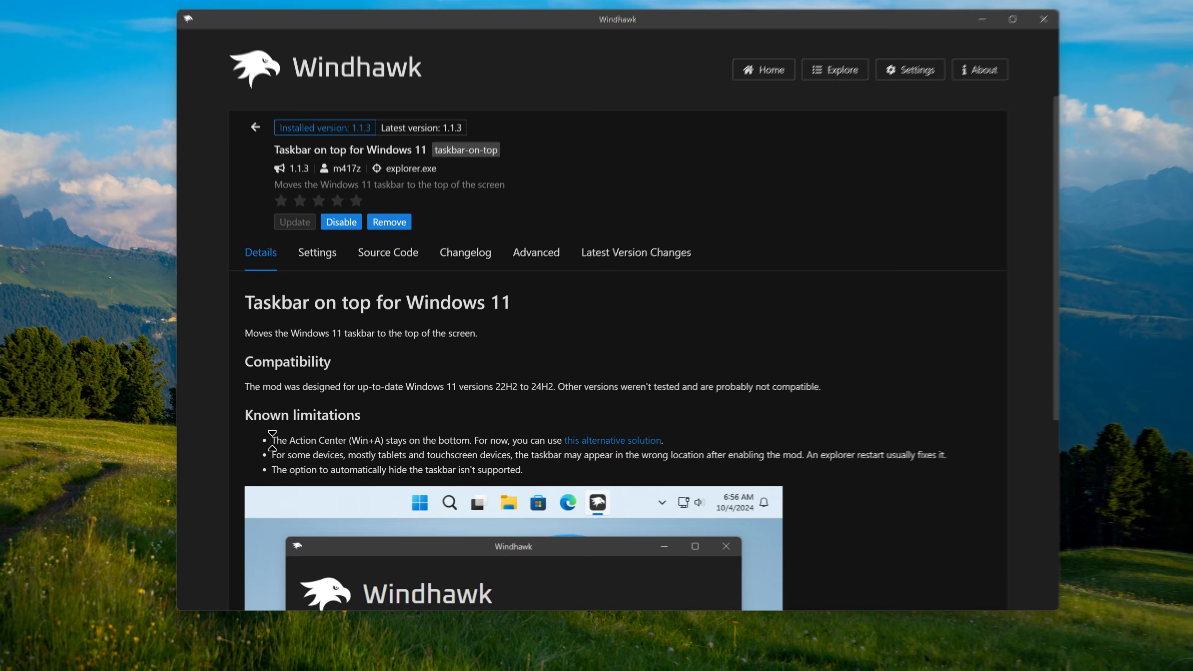
pyautogui.moveTo(271, 445); pyautogui.dragTo(496, 407)
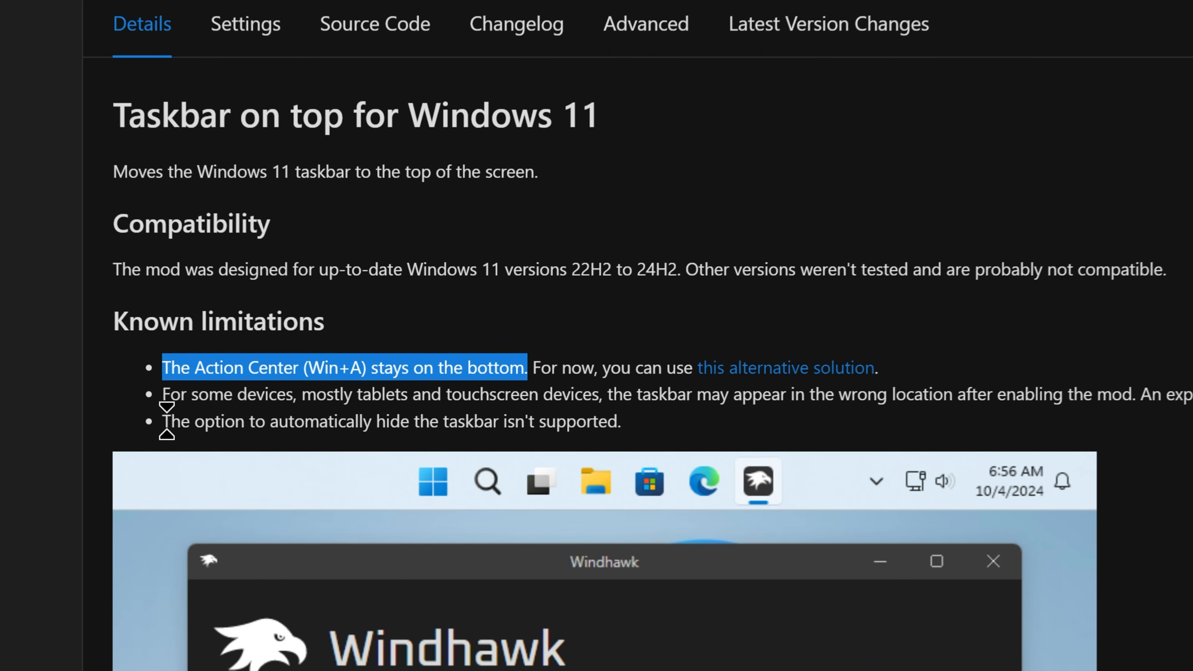
pyautogui.moveTo(223, 448); pyautogui.dragTo(249, 448)
pyautogui.moveTo(192, 414); pyautogui.dragTo(630, 422)
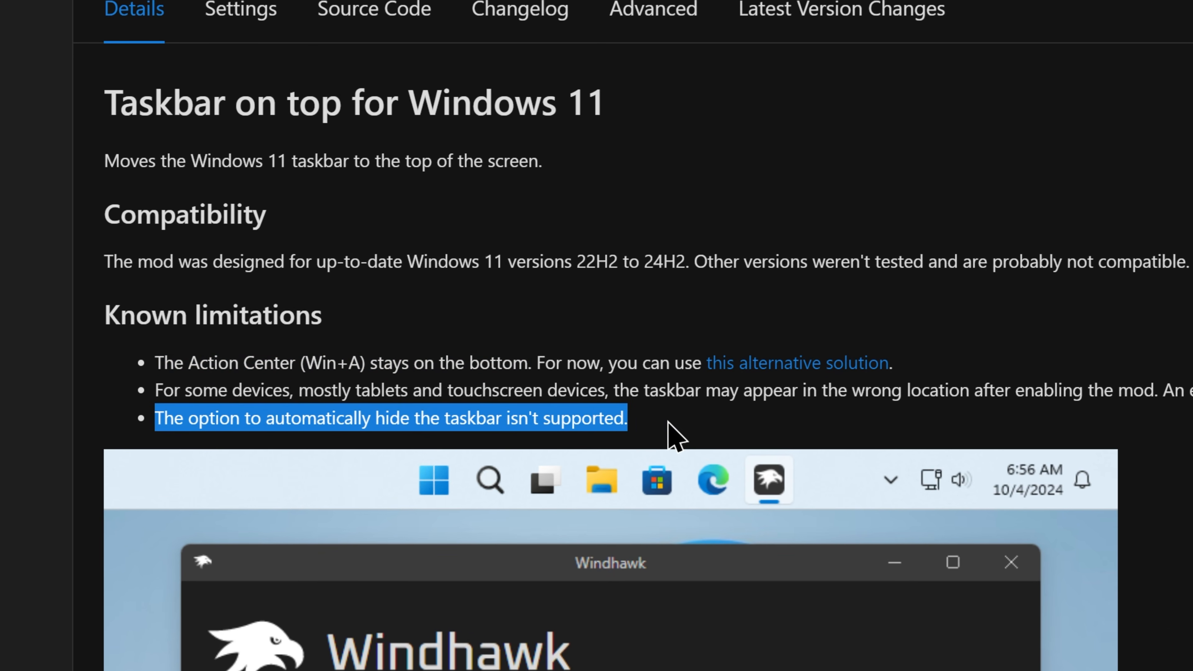
pyautogui.click(673, 435)
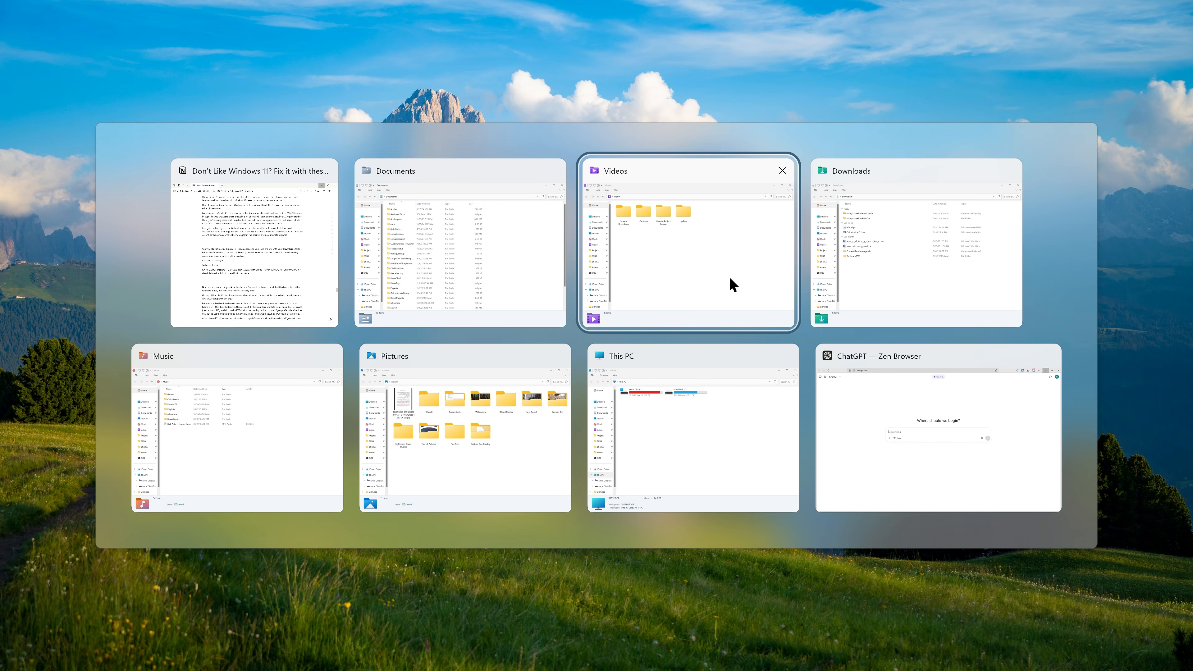
# Cycle through the open windows in the task switcher and check the File Explorer icon on the taskbar
pyautogui.hotkey('alt', 'Tab')
pyautogui.hotkey('alt', 'Tab')
pyautogui.hotkey('alt', 'Tab')
pyautogui.hotkey('alt', 'Tab')
pyautogui.hotkey('alt', 'Tab')
pyautogui.hotkey('alt', 'Tab')
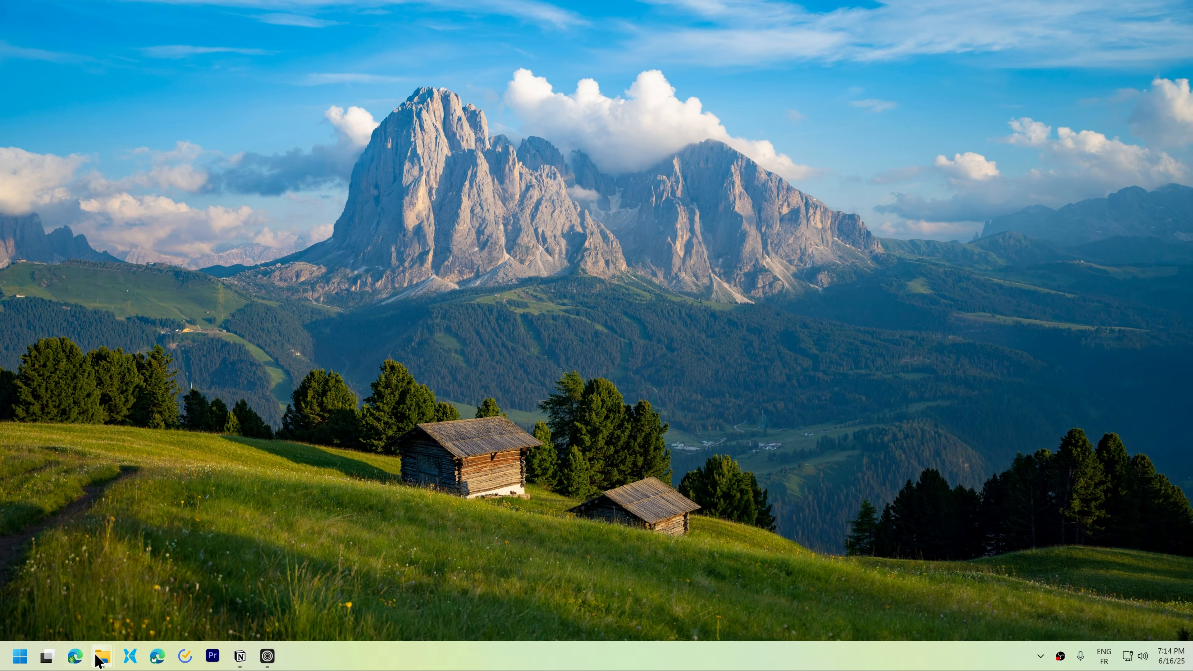
pyautogui.moveTo(103, 658)
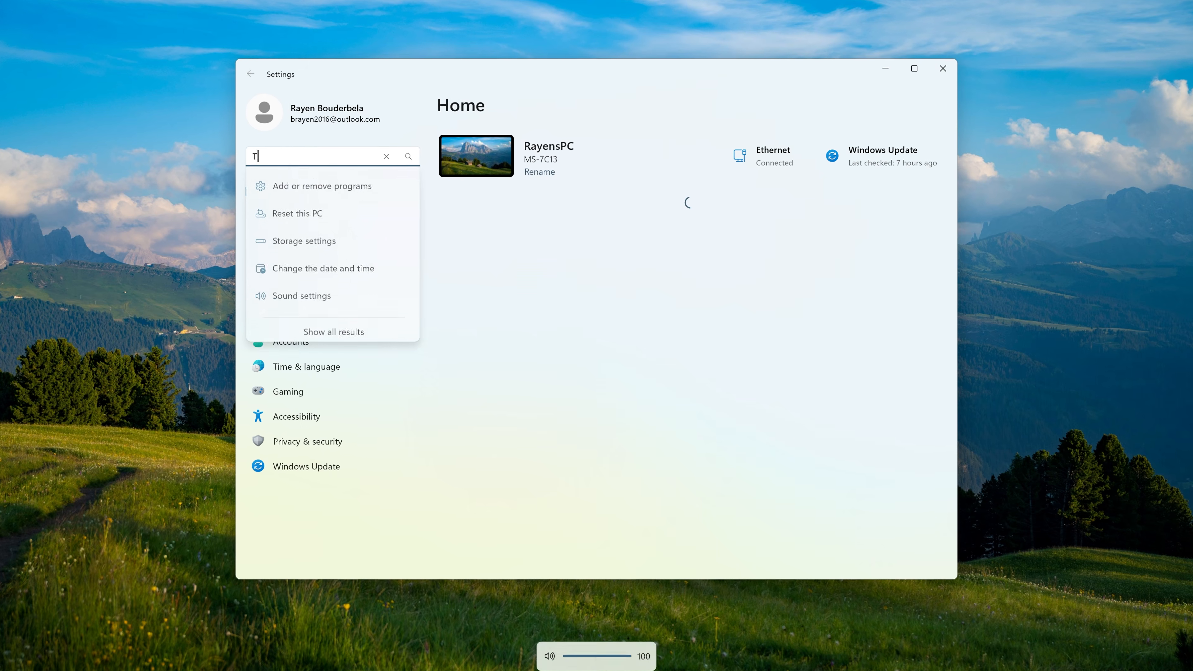
# Search Windows Settings for the taskbar settings and open the choices for combining taskbar buttons and hiding labels
pyautogui.write('ask')
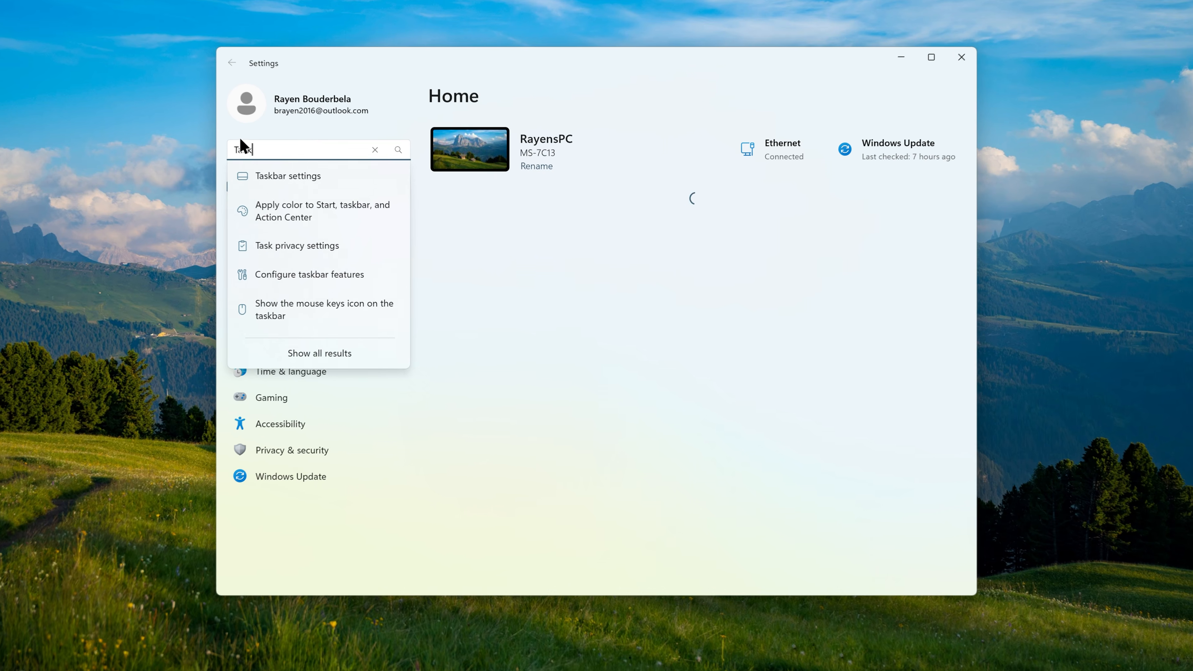
pyautogui.press('Return')
pyautogui.scroll(-5, 677, 404)
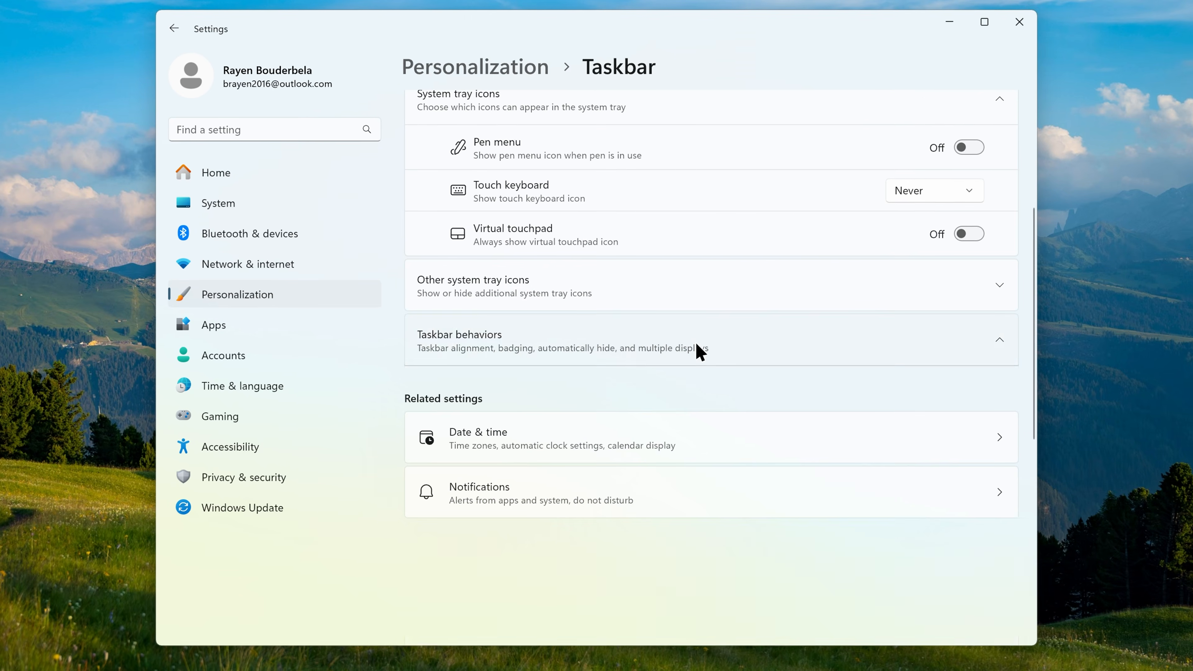
pyautogui.scroll(-3, 733, 331)
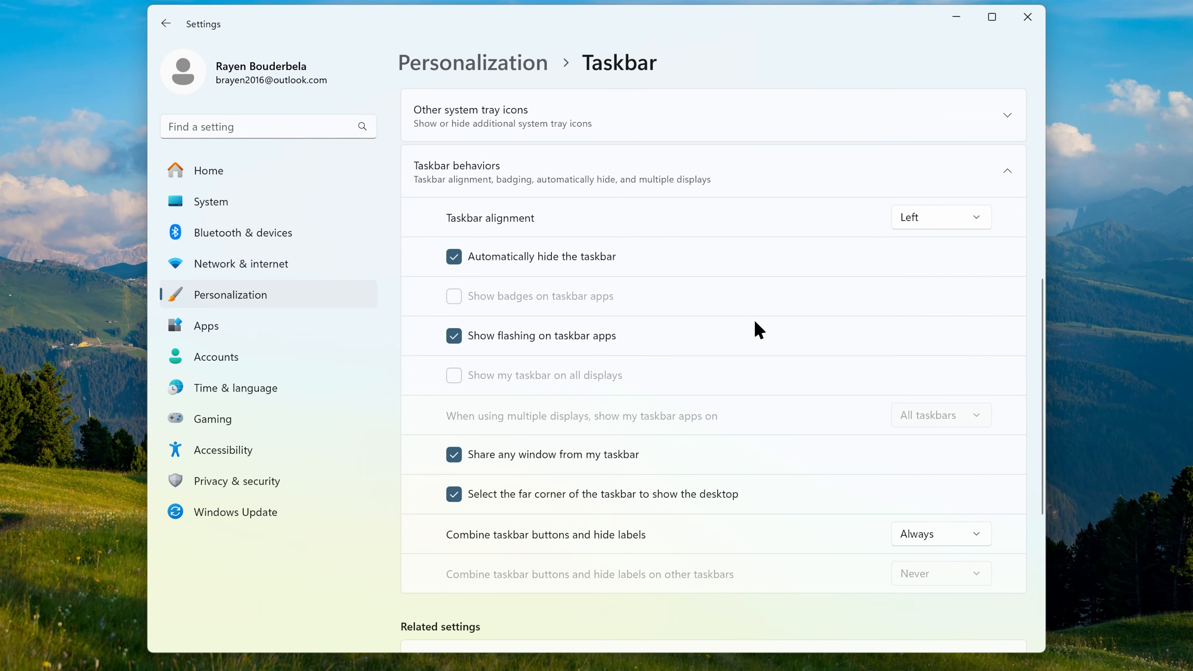
pyautogui.scroll(-2, 766, 330)
pyautogui.click(940, 449)
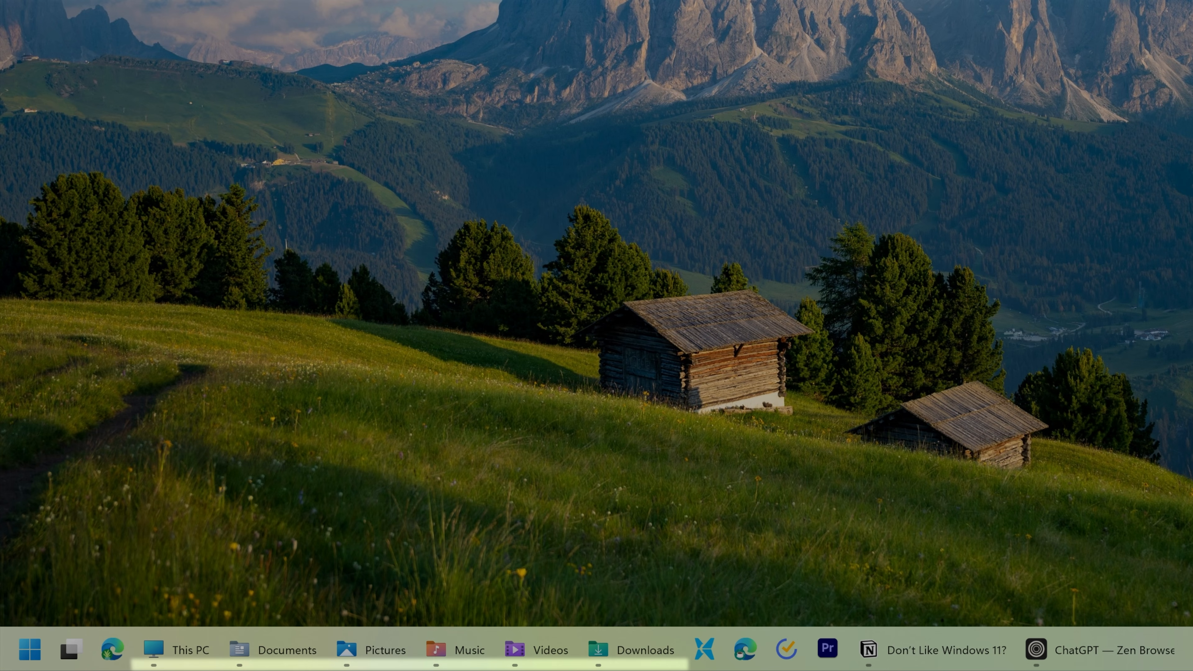
# Preview the separately labelled File Explorer and browser windows from the taskbar
pyautogui.moveTo(173, 647)
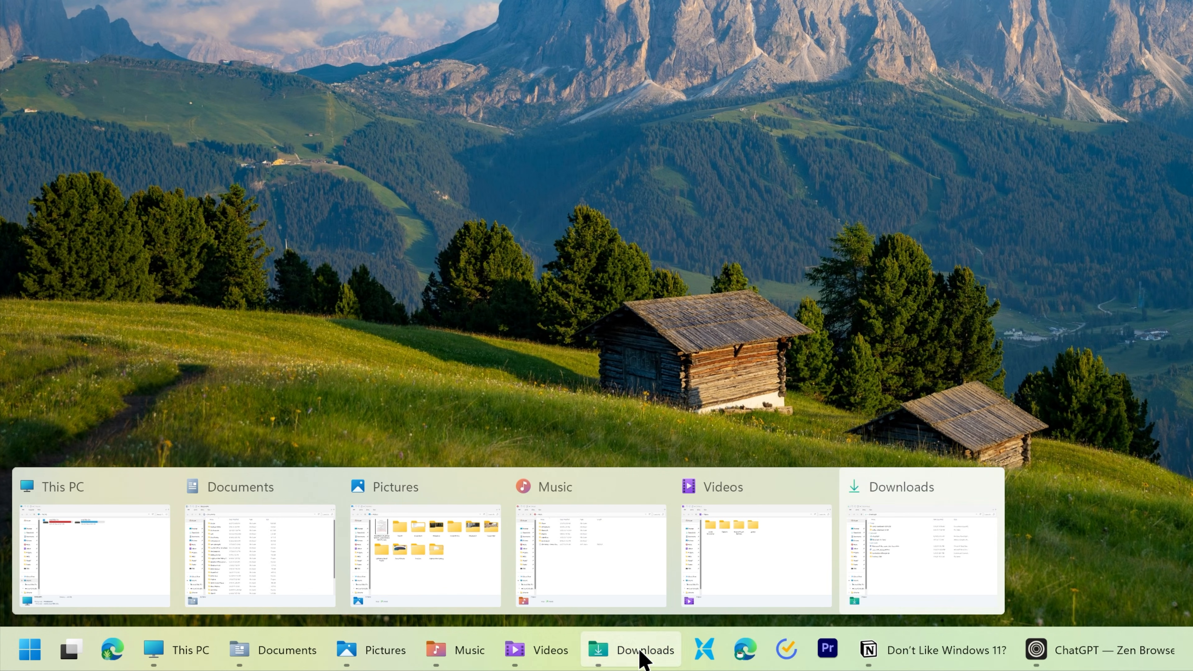
pyautogui.moveTo(1164, 665)
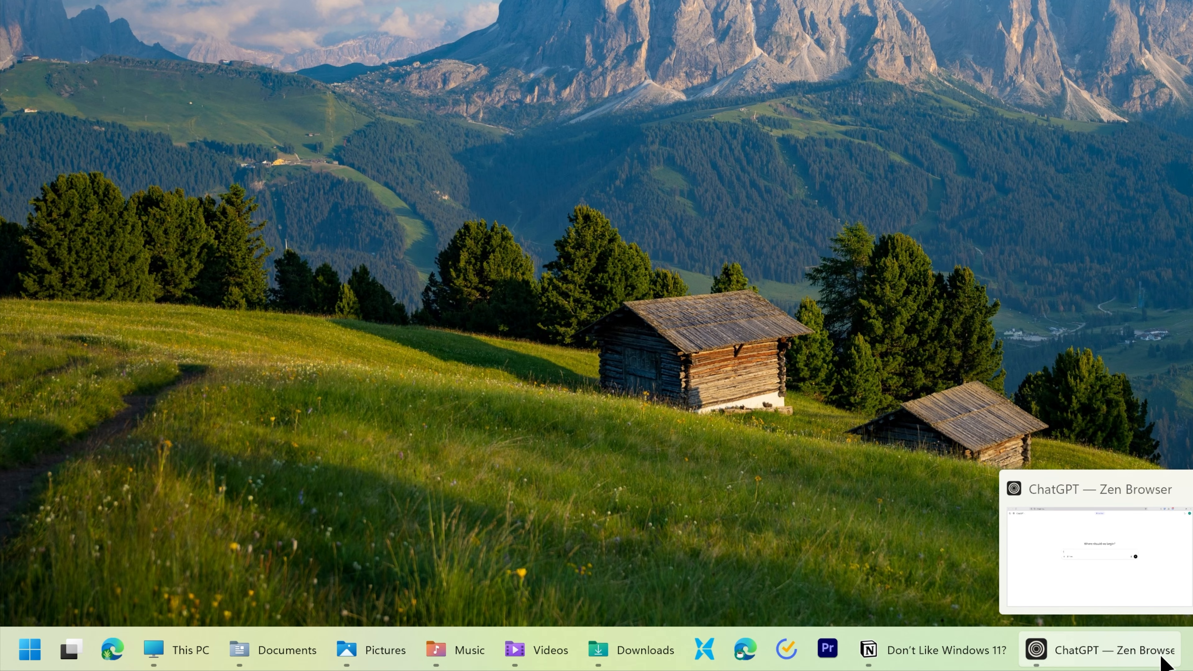
pyautogui.moveTo(472, 663)
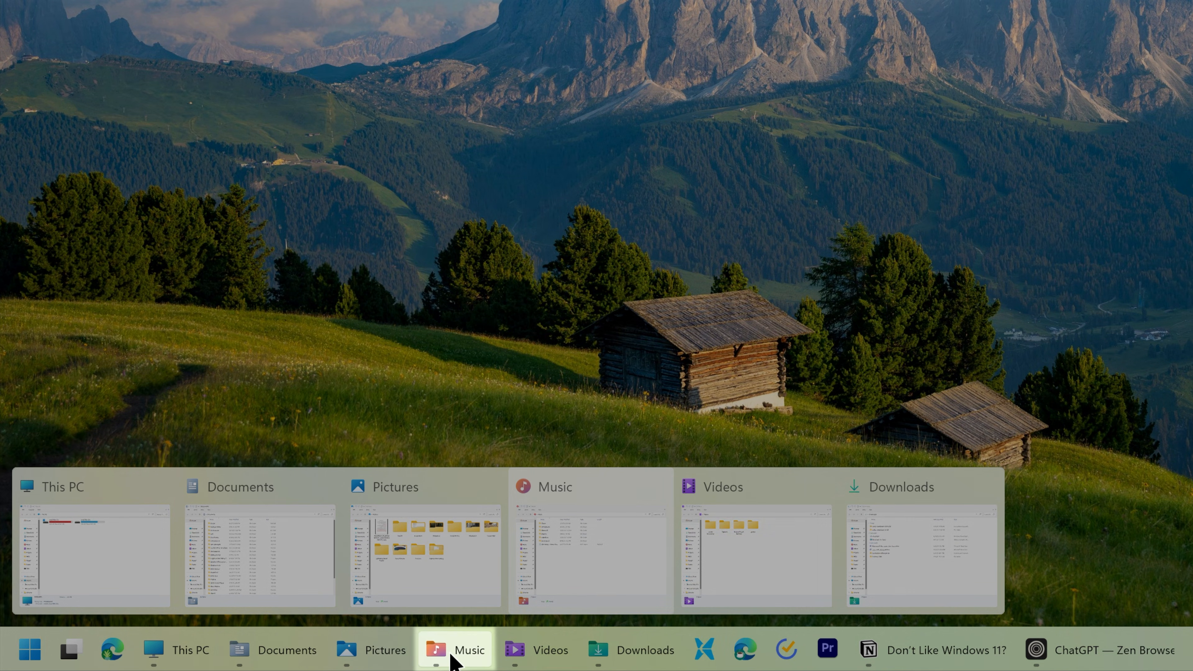
pyautogui.moveTo(1127, 666)
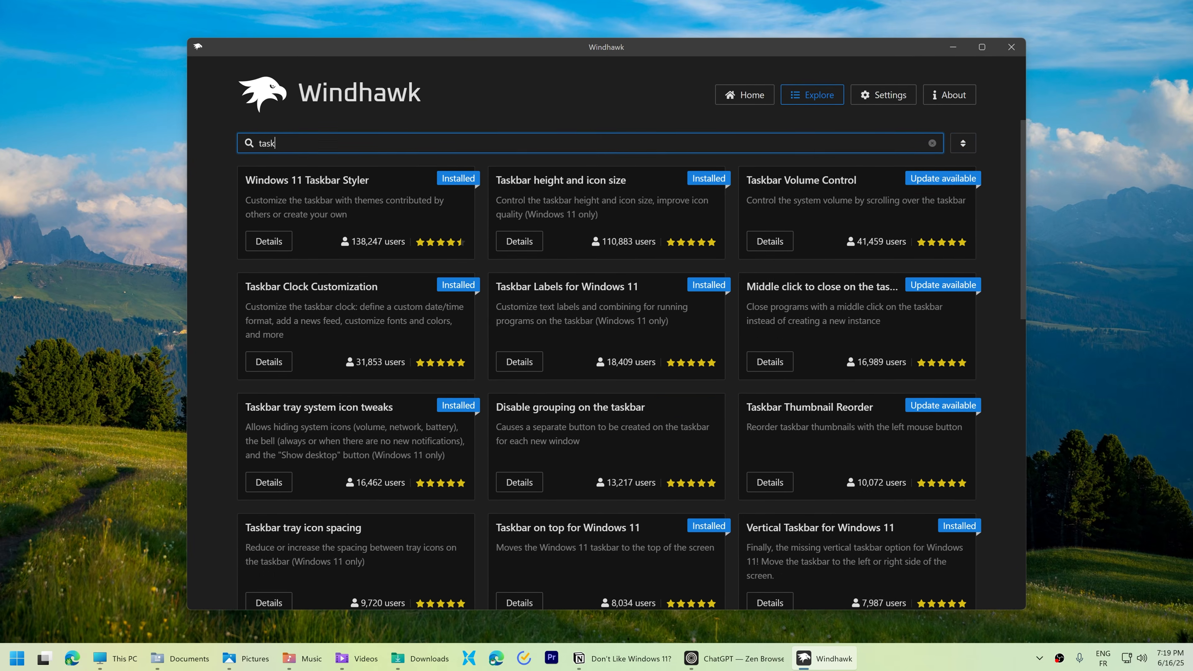
# Search the Windhawk mods for "taskbar labels" and open the settings of "Taskbar Labels for Windows 11"
pyautogui.write('bar labels')
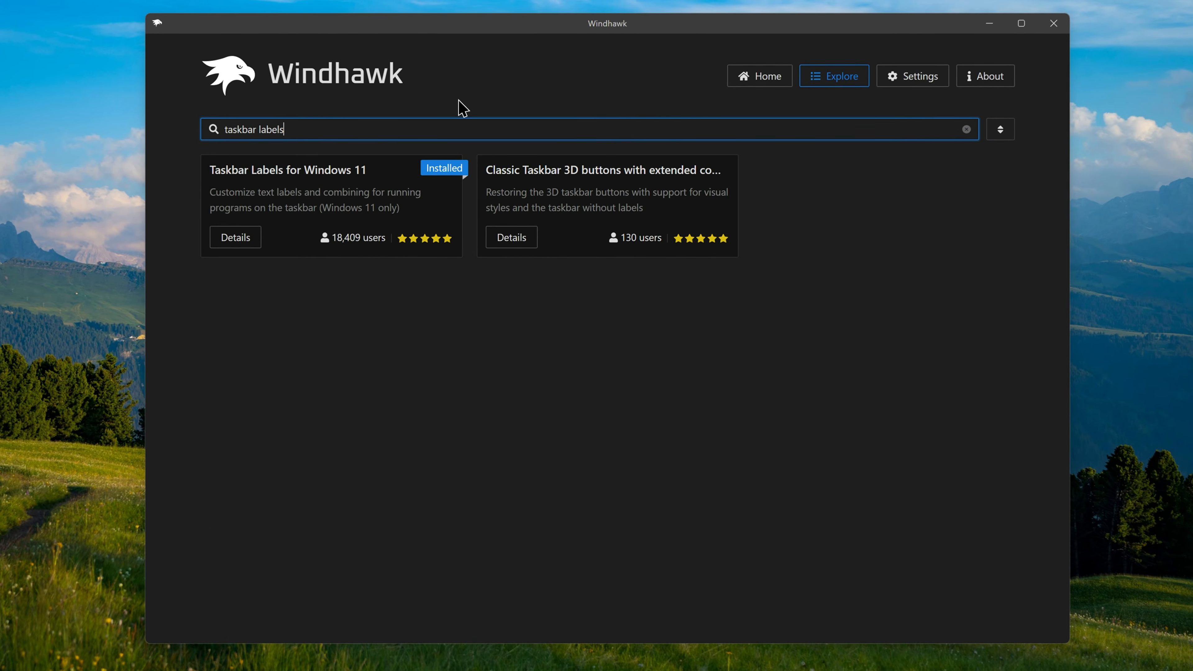
pyautogui.click(239, 235)
pyautogui.click(312, 234)
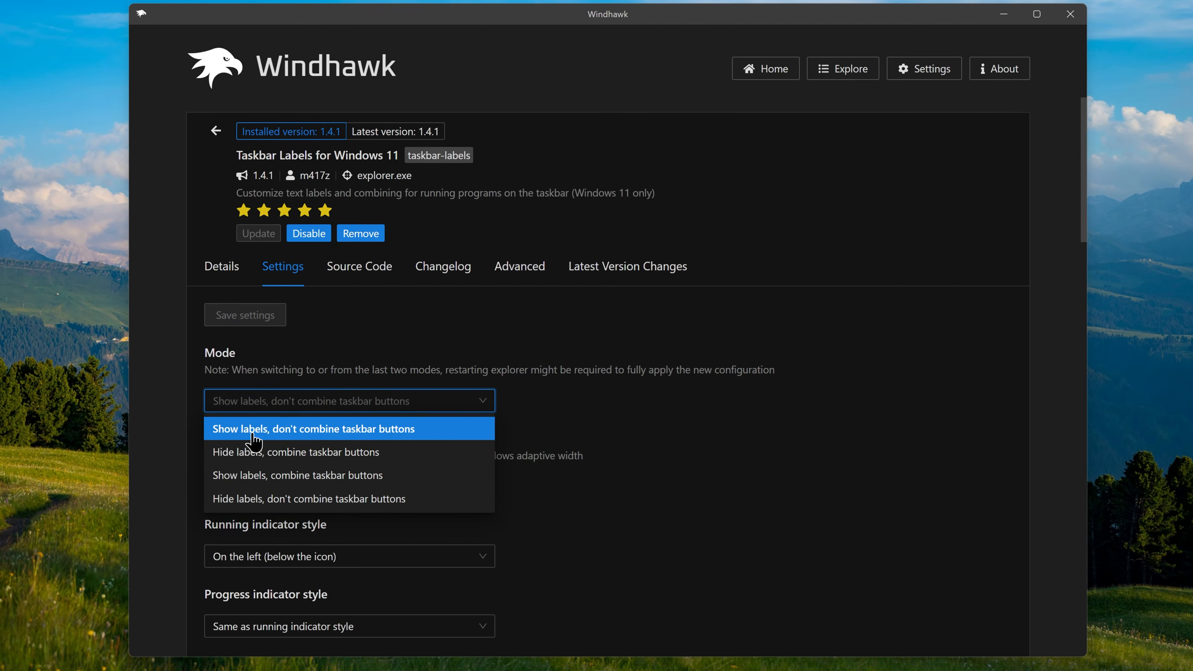
# Choose the mode "Show labels, don't combine taskbar buttons", set the running indicator style to "Full width", and save the mod settings
pyautogui.click(248, 408)
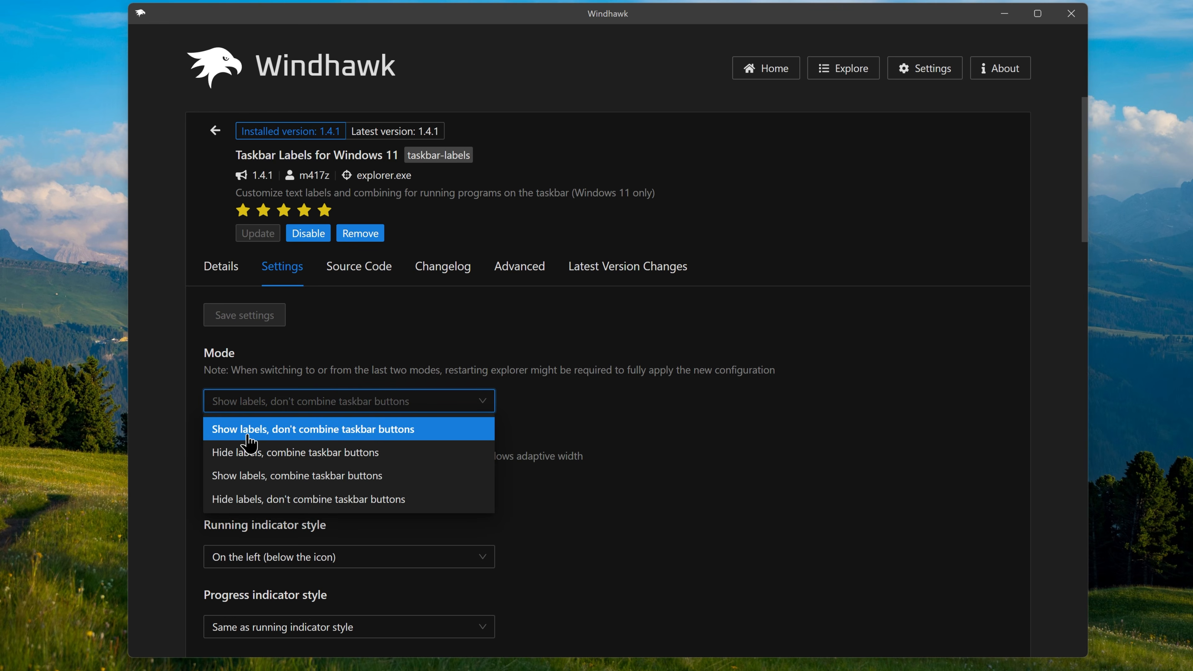
pyautogui.click(385, 440)
pyautogui.scroll(-3, 285, 376)
pyautogui.click(314, 413)
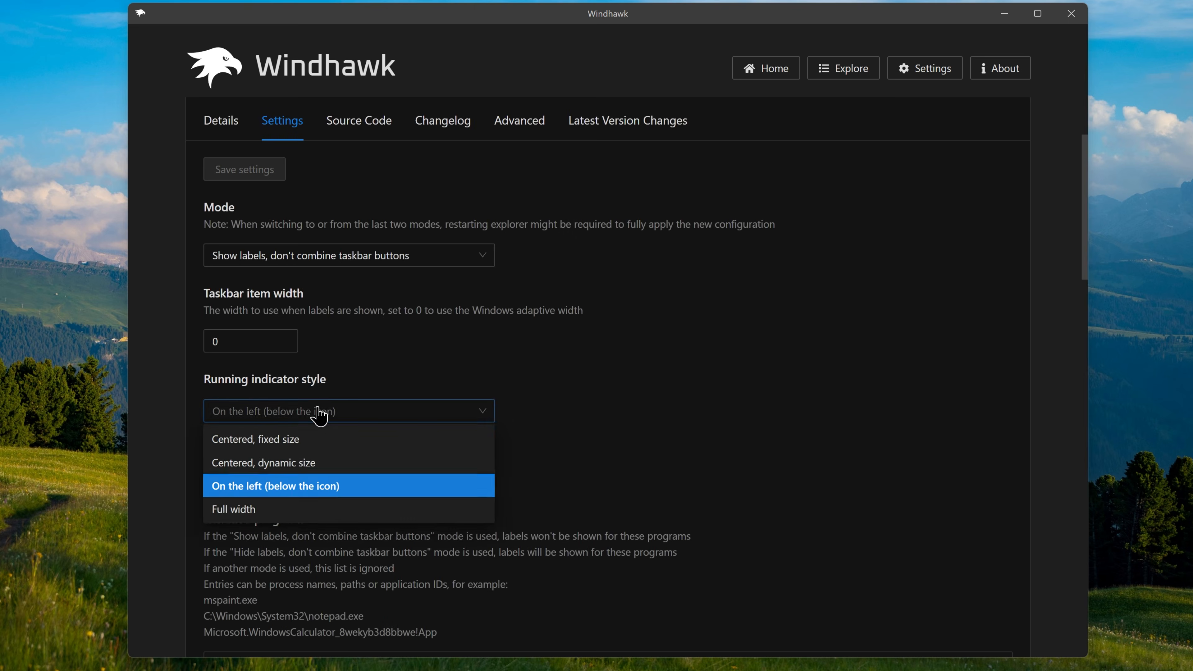
pyautogui.click(281, 509)
pyautogui.click(308, 93)
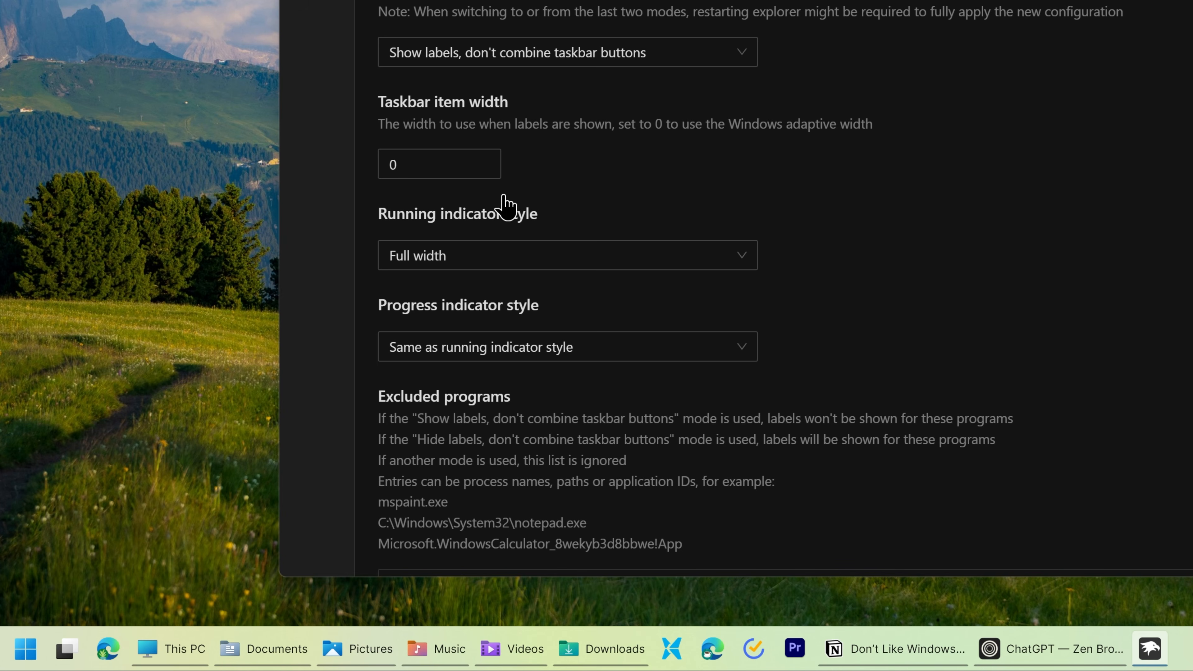
pyautogui.moveTo(568, 647)
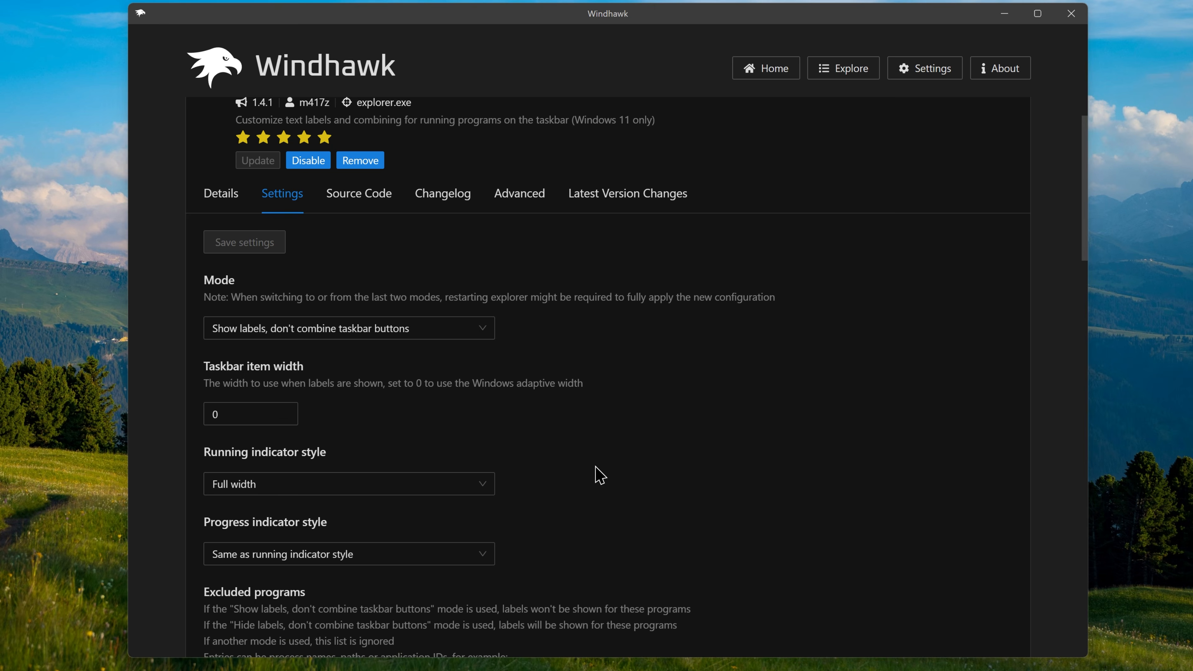
# Set the minimum taskbar item width to 50 and the maximum taskbar item width to 120
pyautogui.scroll(-15, 600, 475)
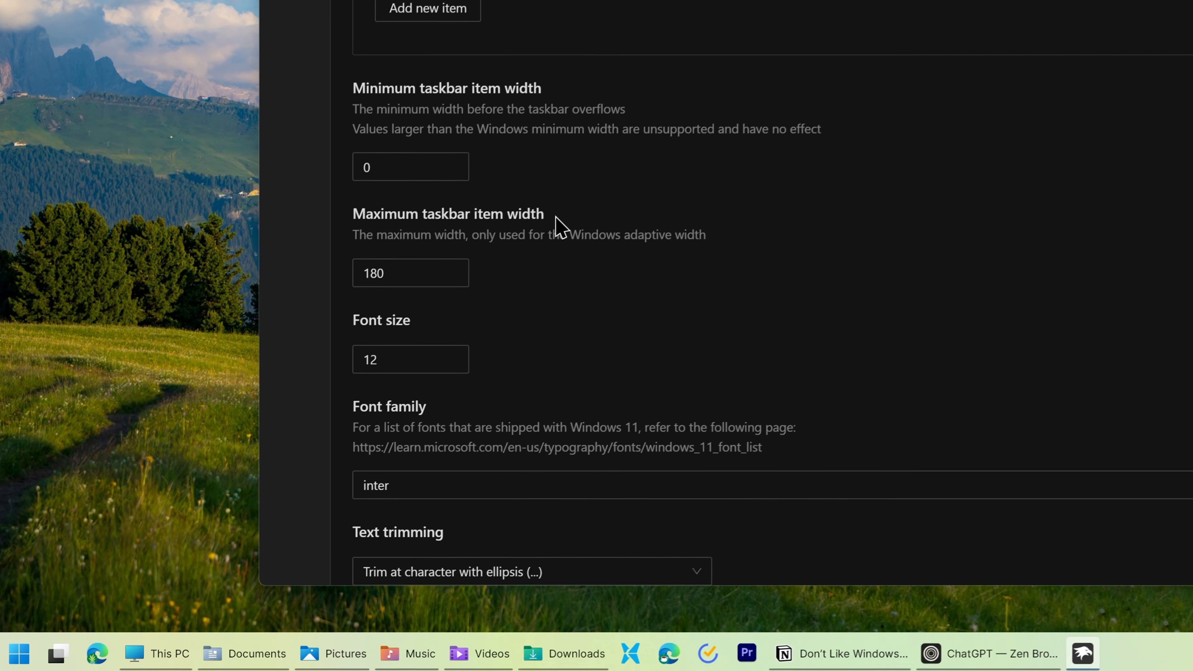
pyautogui.click(434, 146)
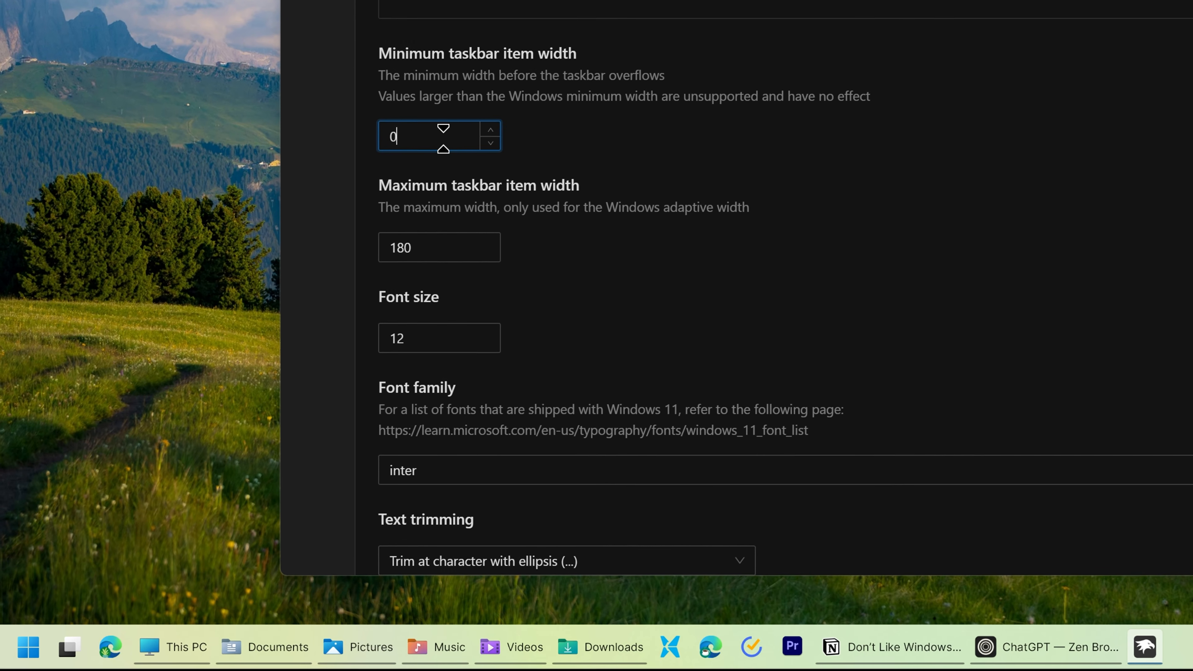
pyautogui.doubleClick(433, 146)
pyautogui.write('5')
pyautogui.press('Tab')
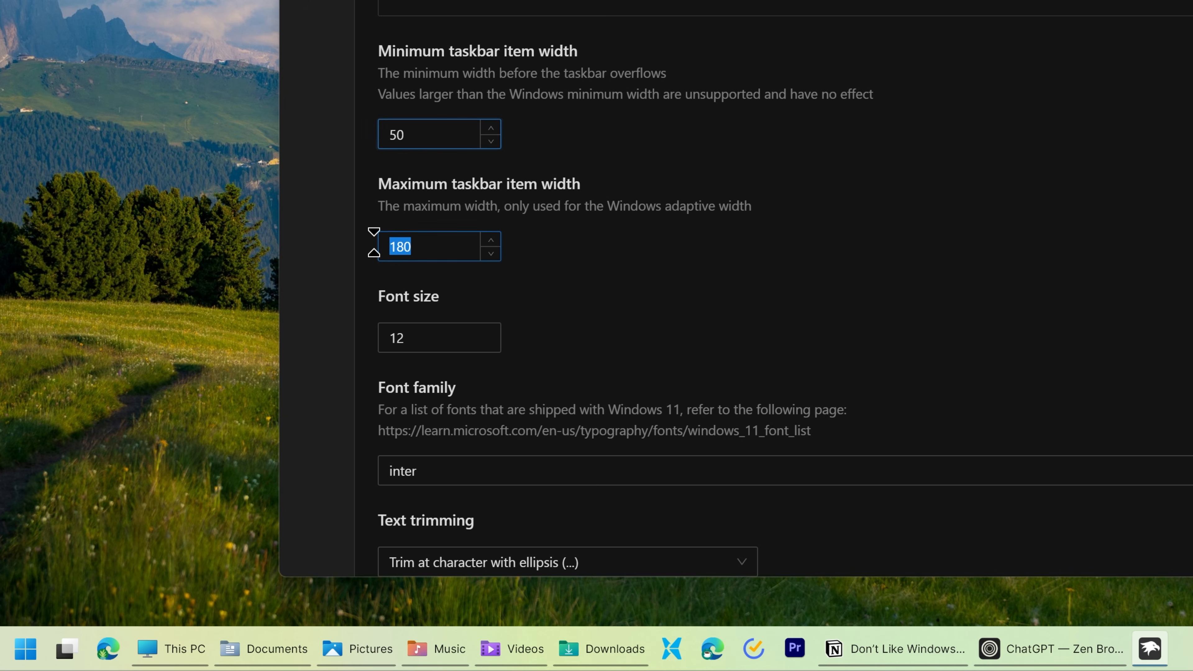
pyautogui.write('120')
pyautogui.click(566, 230)
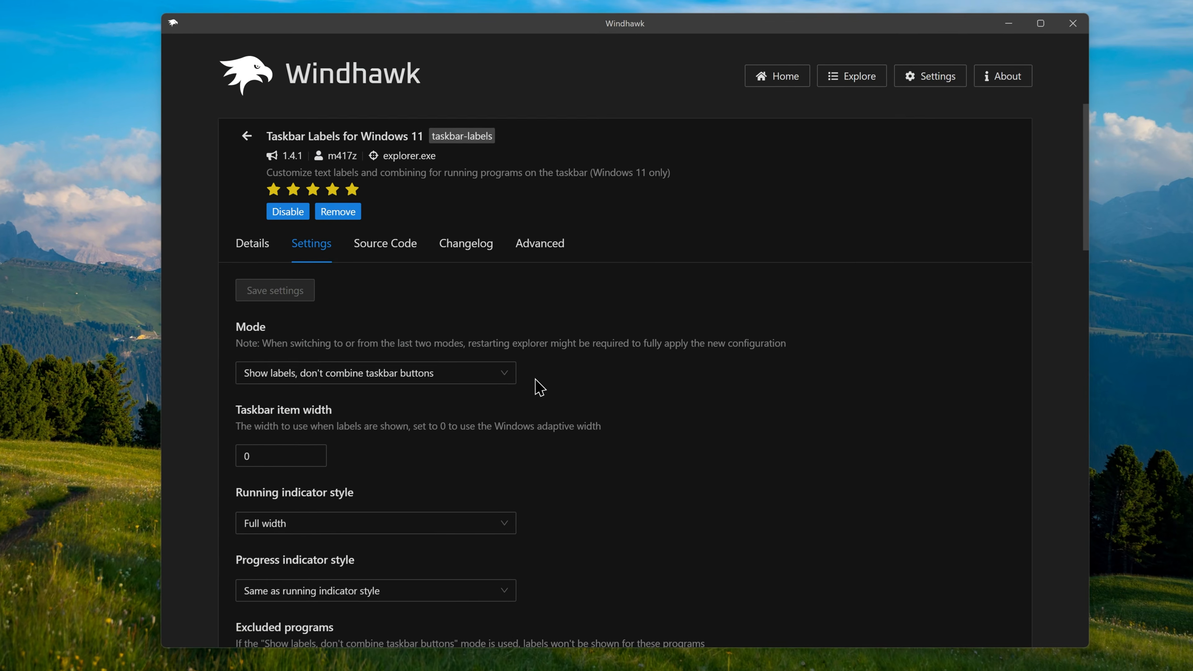
# Examine the "Excluded programs" setting and the kinds of entries it accepts: process names, paths or application IDs
pyautogui.scroll(-7, 538, 389)
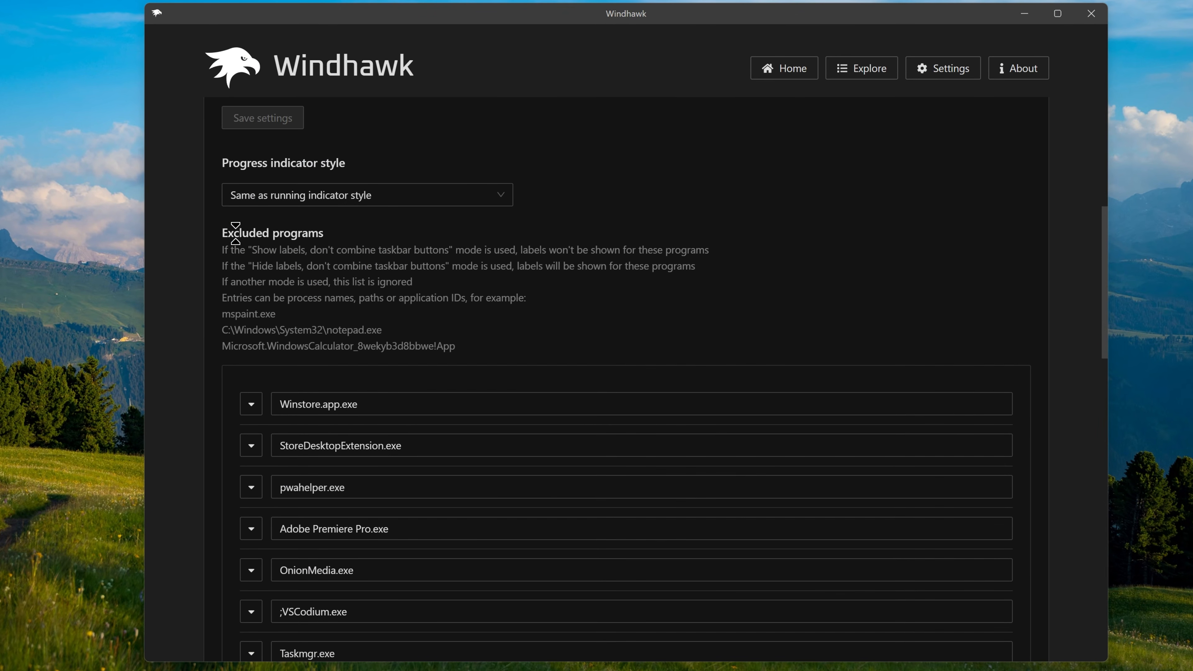
pyautogui.moveTo(230, 230); pyautogui.dragTo(309, 230)
pyautogui.click(329, 242)
pyautogui.scroll(-2, 329, 242)
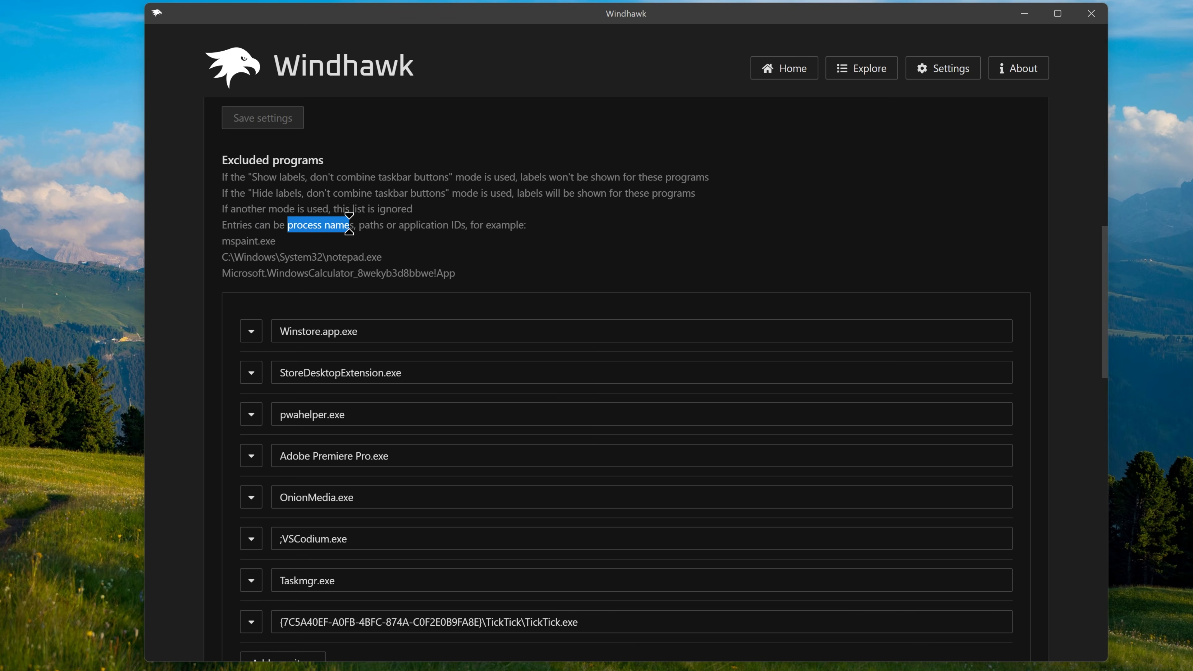
pyautogui.moveTo(359, 225); pyautogui.dragTo(460, 226)
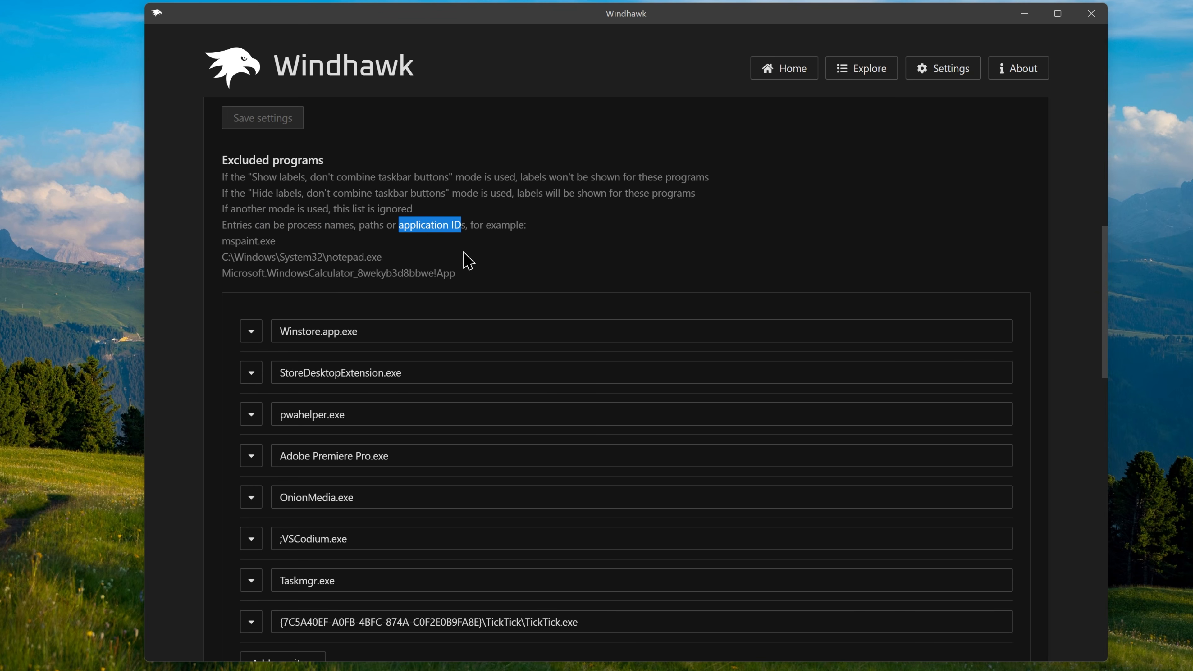
pyautogui.click(474, 252)
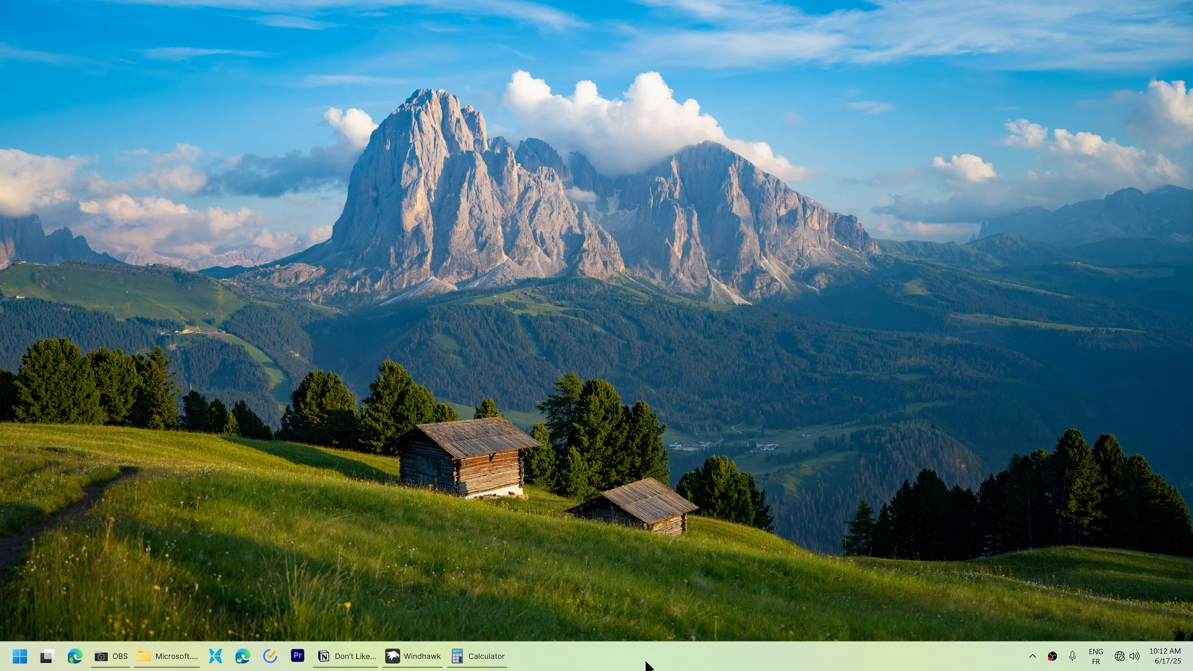
# Open Task Manager and search its processes for "calculator"
pyautogui.press('super')
pyautogui.write('task')
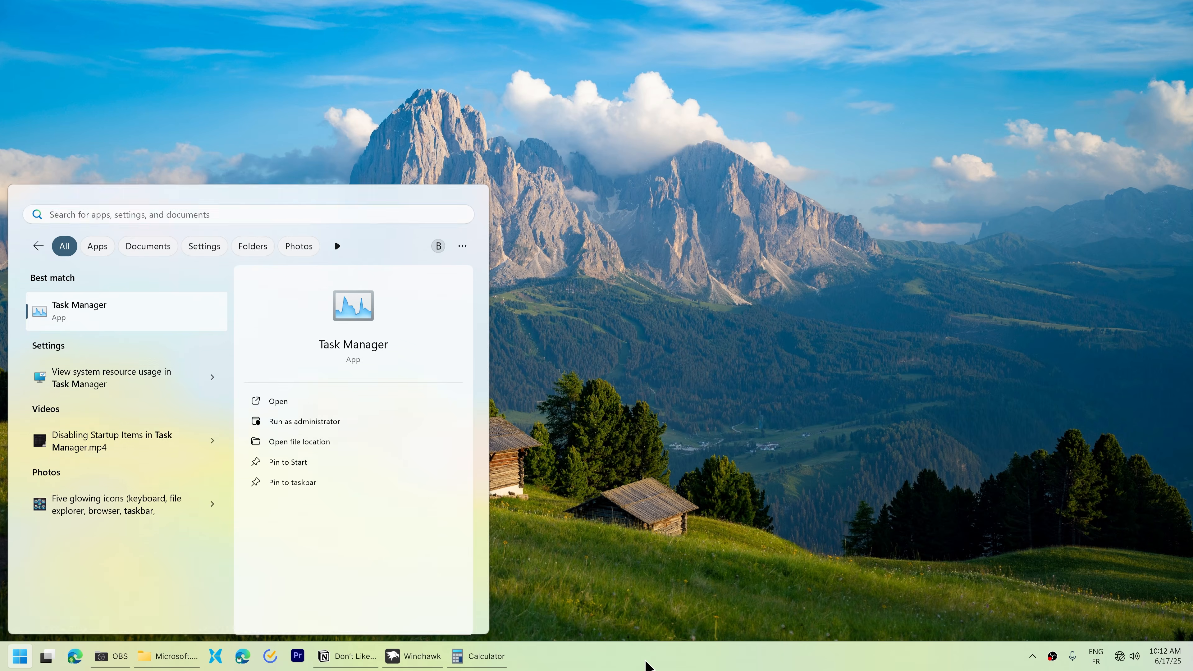
pyautogui.press('Return')
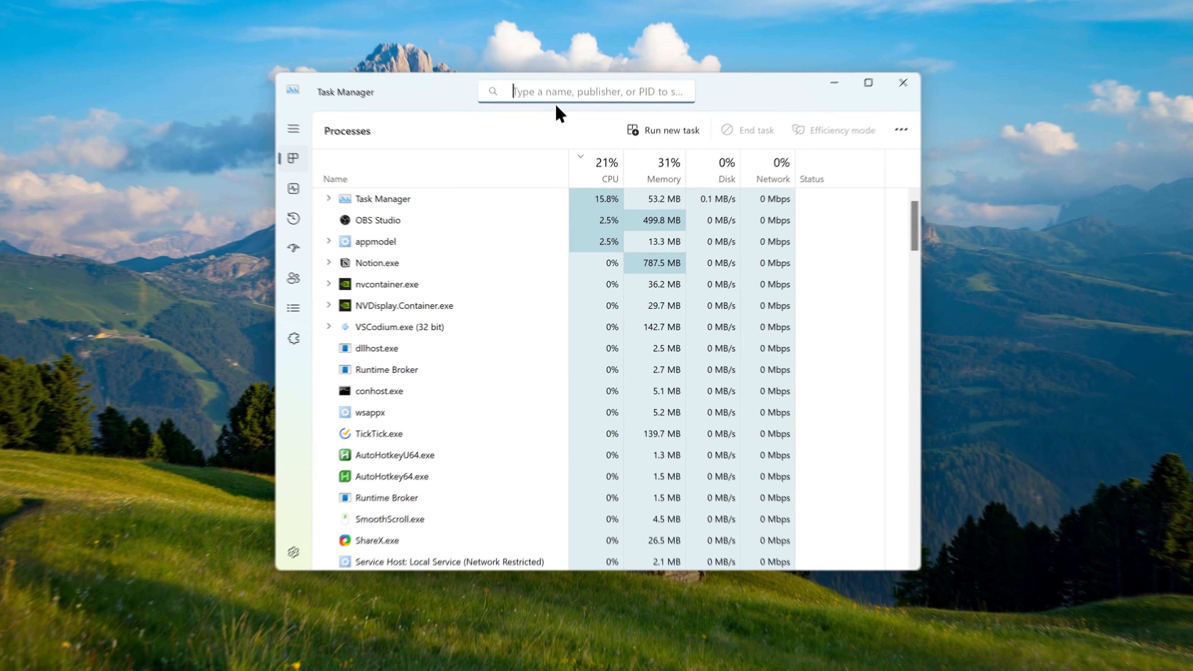
pyautogui.click(529, 120)
pyautogui.write('calculato')
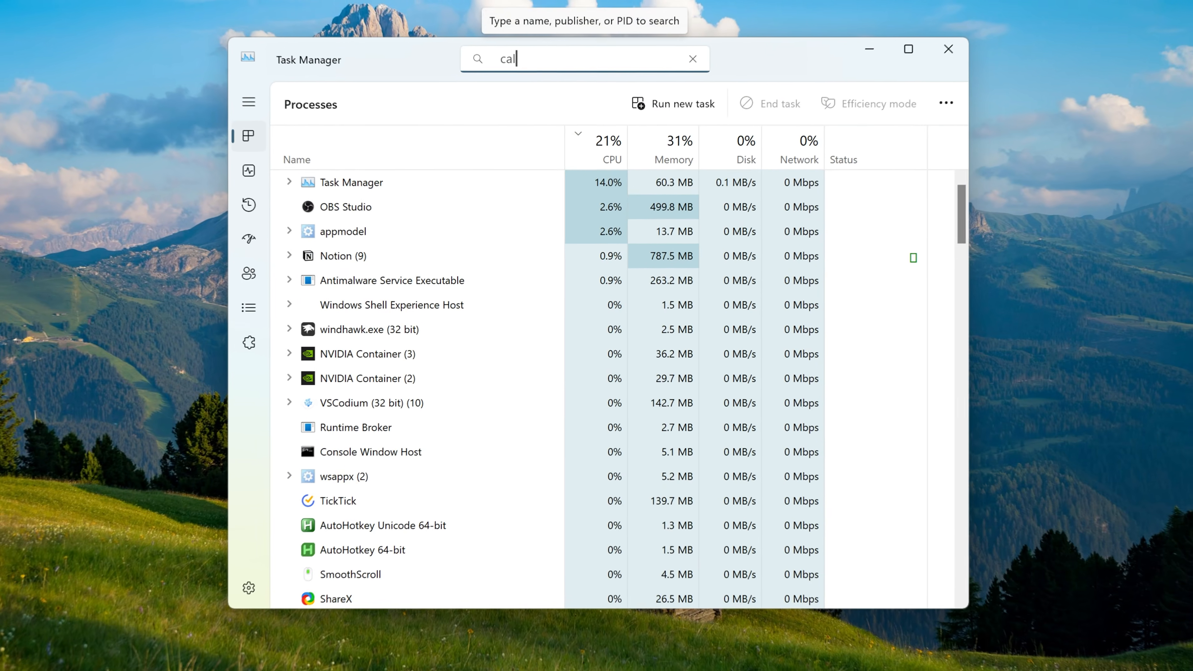
pyautogui.write('r')
# Copy the Calculator process's file name from its properties and add CalculatorApp.exe as a new excluded program in Windhawk
pyautogui.click(274, 175)
pyautogui.rightClick(367, 206)
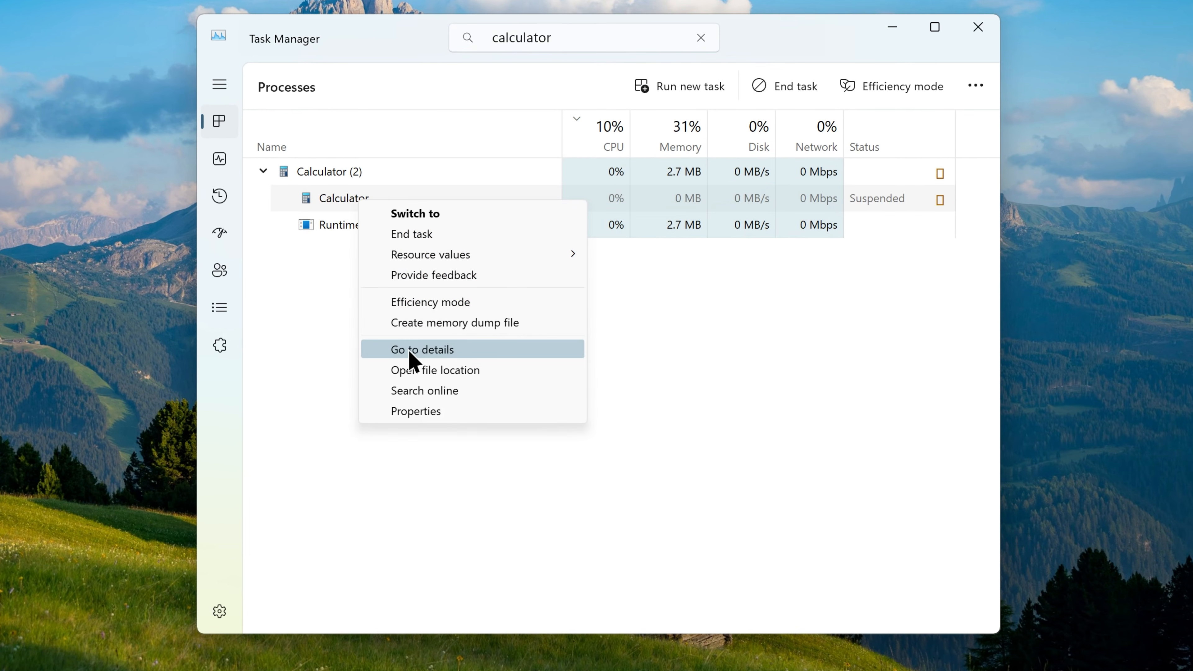
pyautogui.click(413, 350)
pyautogui.rightClick(346, 157)
pyautogui.click(402, 413)
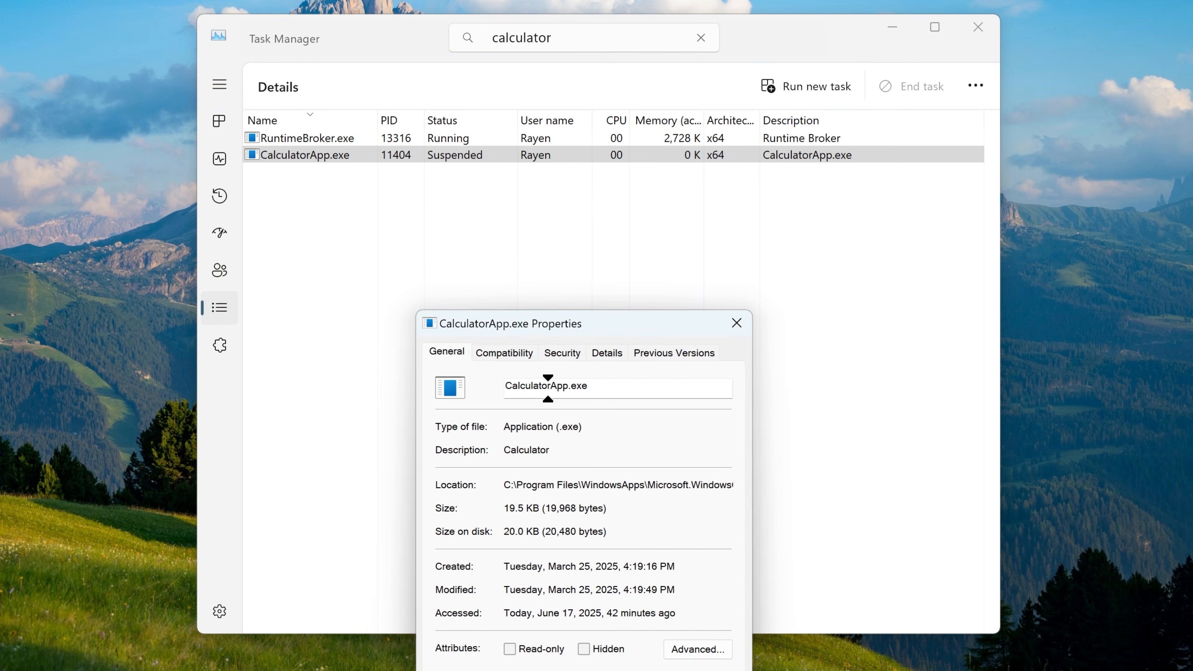
pyautogui.moveTo(614, 257); pyautogui.dragTo(497, 252)
pyautogui.hotkey('ctrl', 'c')
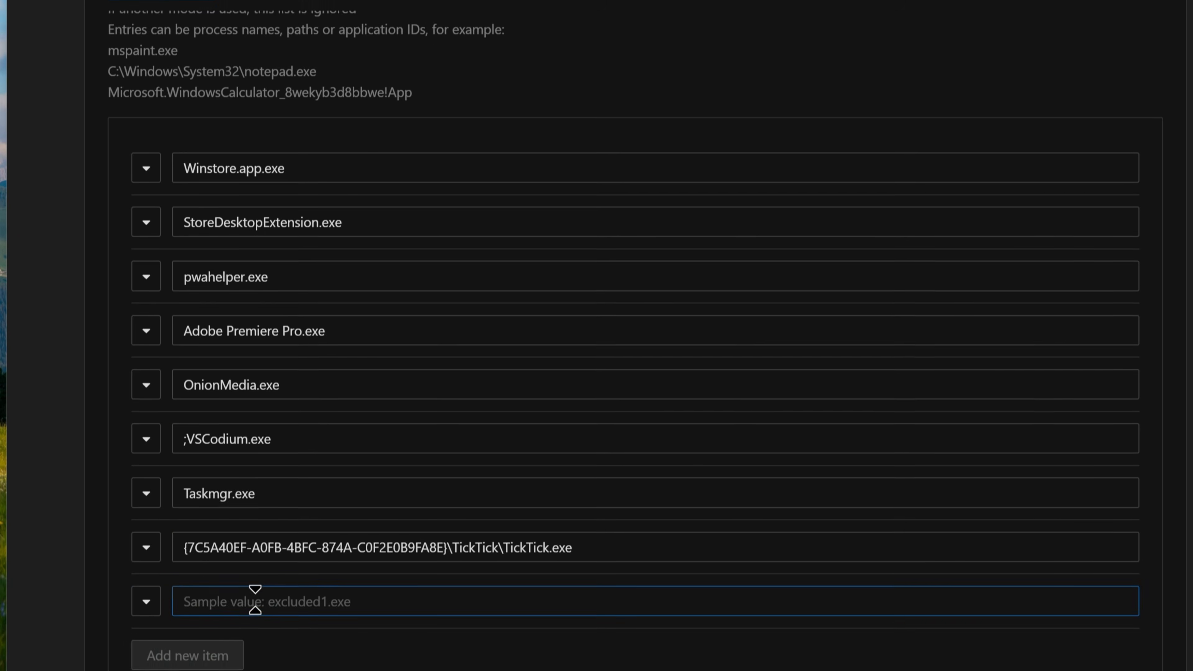
pyautogui.hotkey('ctrl', 'v')
pyautogui.click(153, 1)
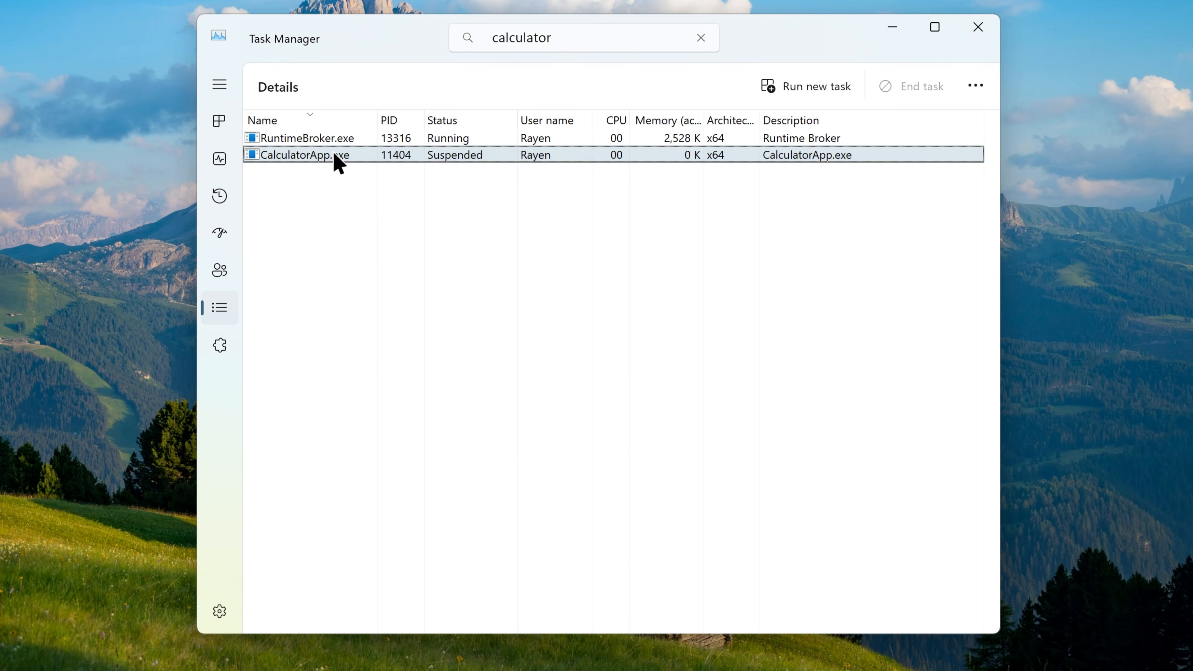
# Open the file location of CalculatorApp.exe from Task Manager, replace its exclusion entry with the copied program path, and save the settings
pyautogui.rightClick(334, 156)
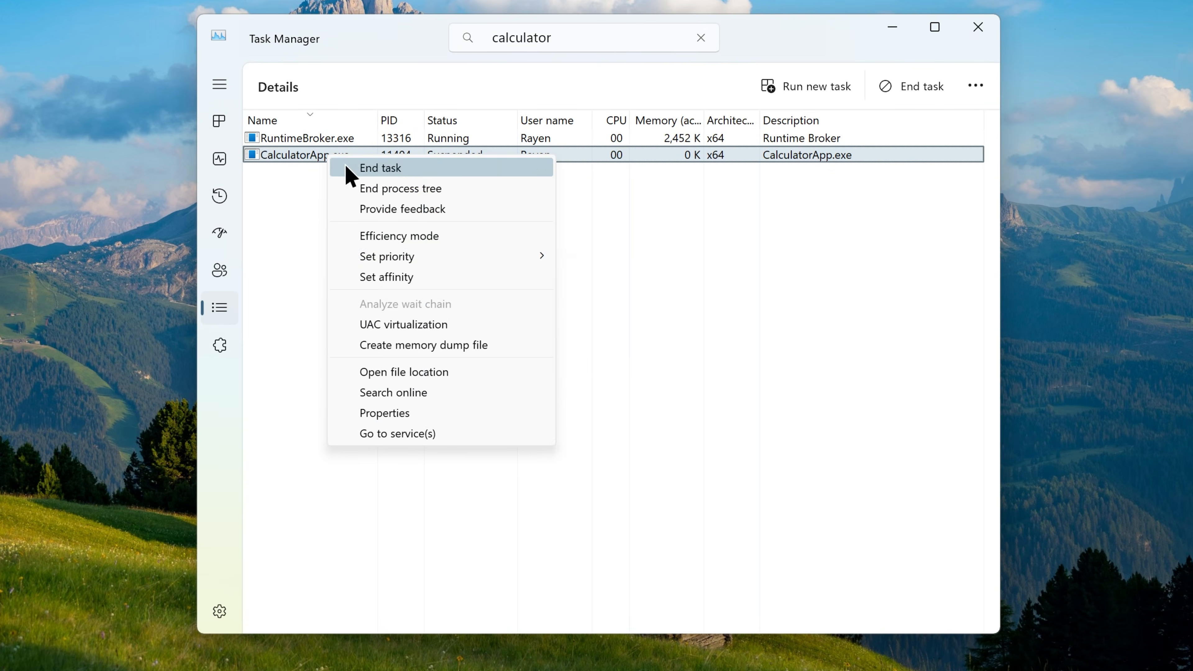
pyautogui.click(407, 376)
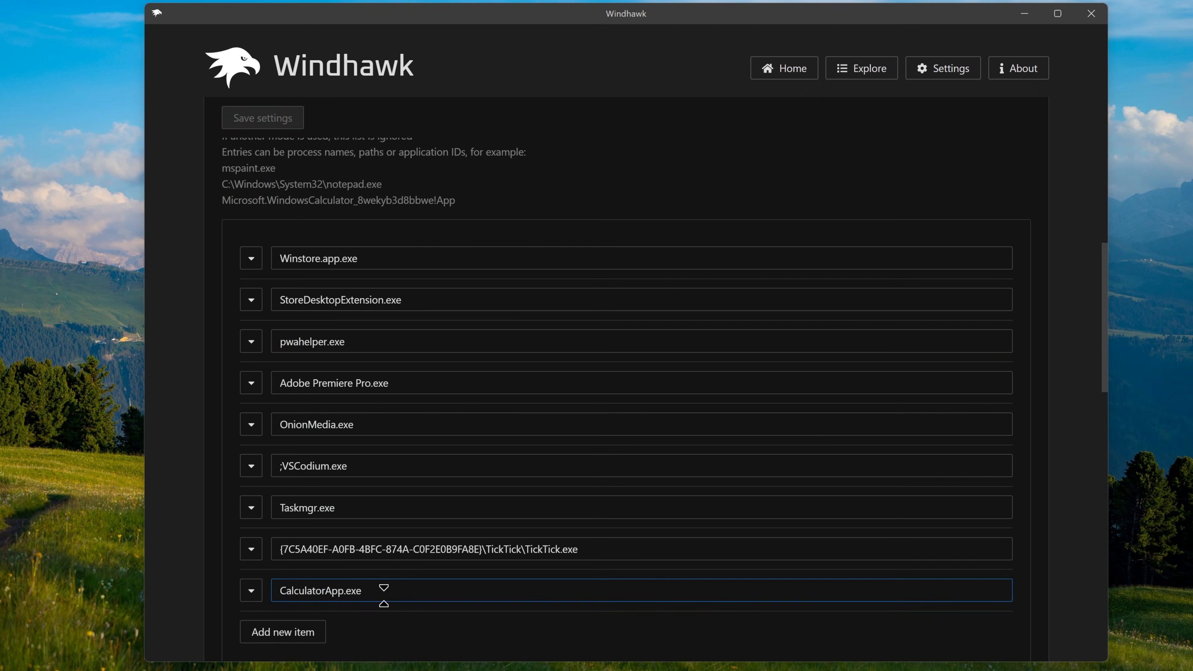
pyautogui.click(387, 590)
pyautogui.hotkey('ctrl', 'a')
pyautogui.hotkey('ctrl', 'v')
pyautogui.click(281, 126)
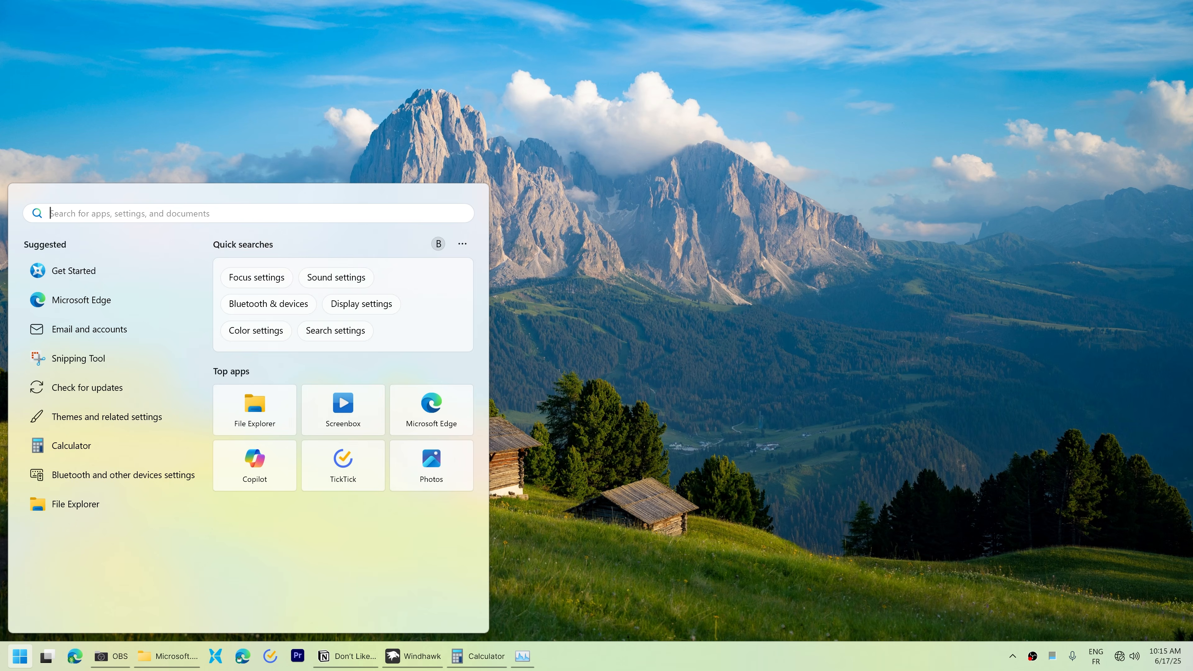
# Open Terminal as administrator and replace its Command Prompt tab with a Windows PowerShell tab
pyautogui.write('terminal')
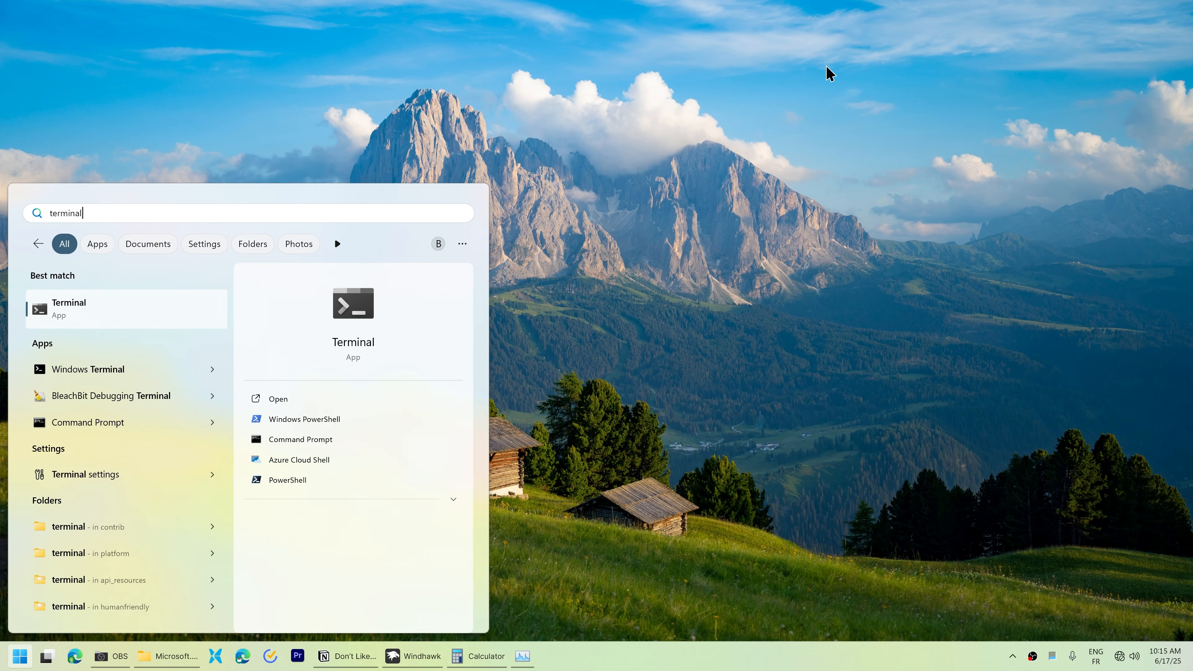
pyautogui.rightClick(175, 313)
pyautogui.click(200, 328)
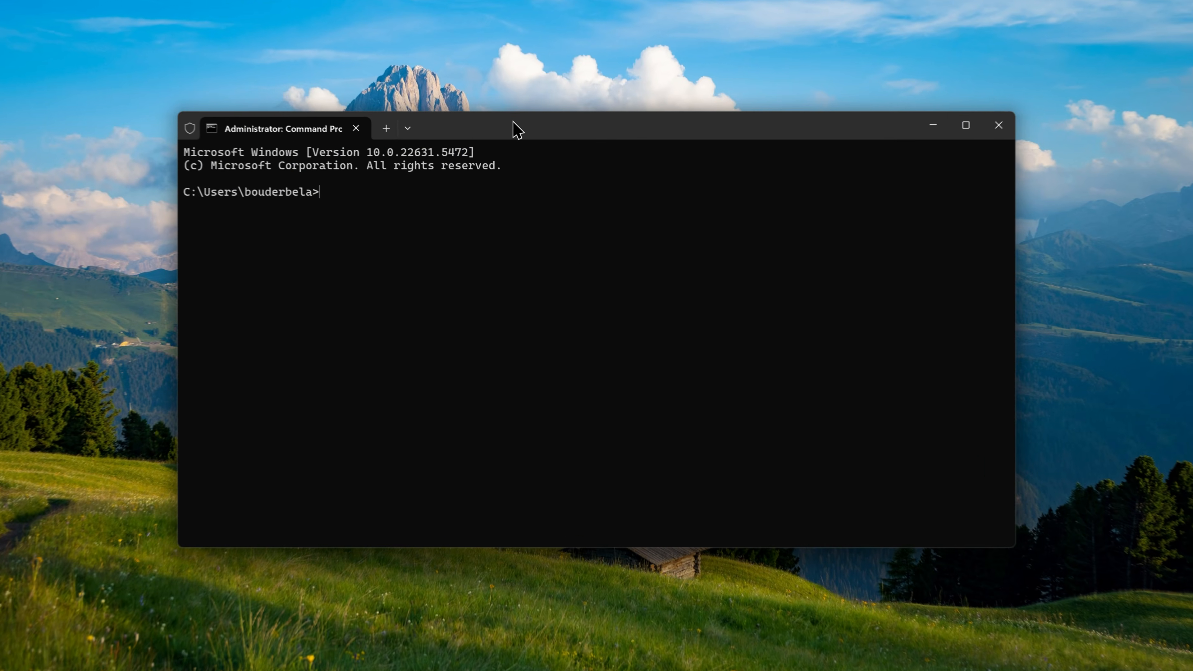
pyautogui.click(390, 146)
pyautogui.click(399, 141)
pyautogui.click(310, 106)
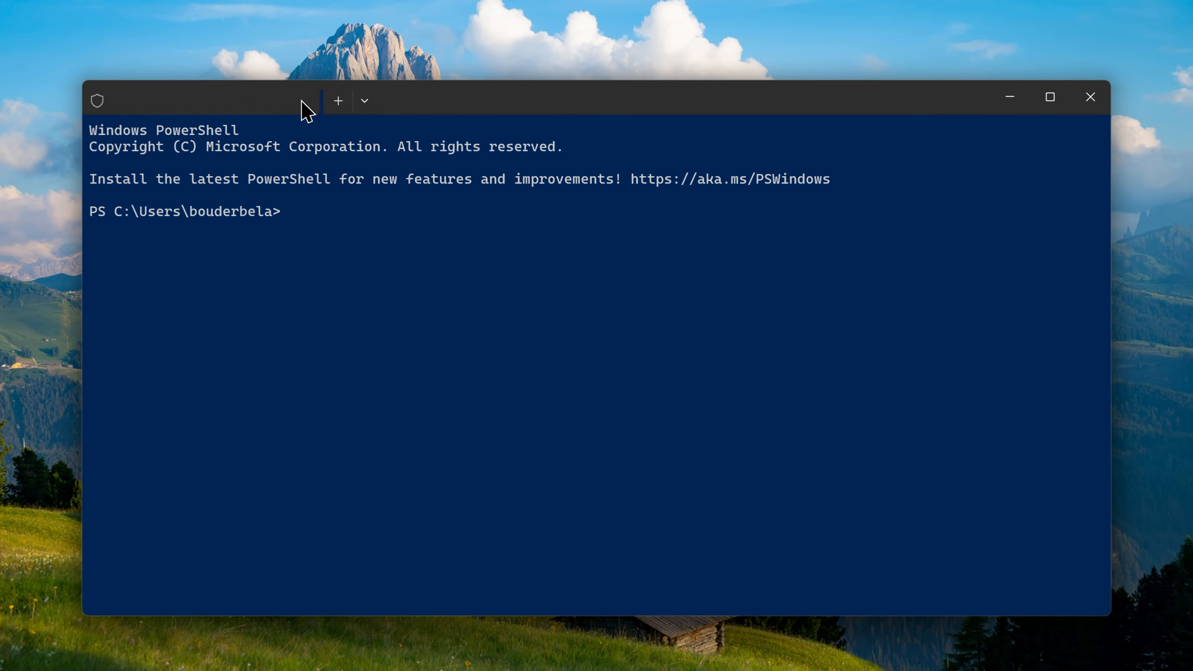
# Run Get-StartApps | Where-Object Name and look through the list of installed apps with their AppIDs
pyautogui.hotkey('ctrl', 'v')
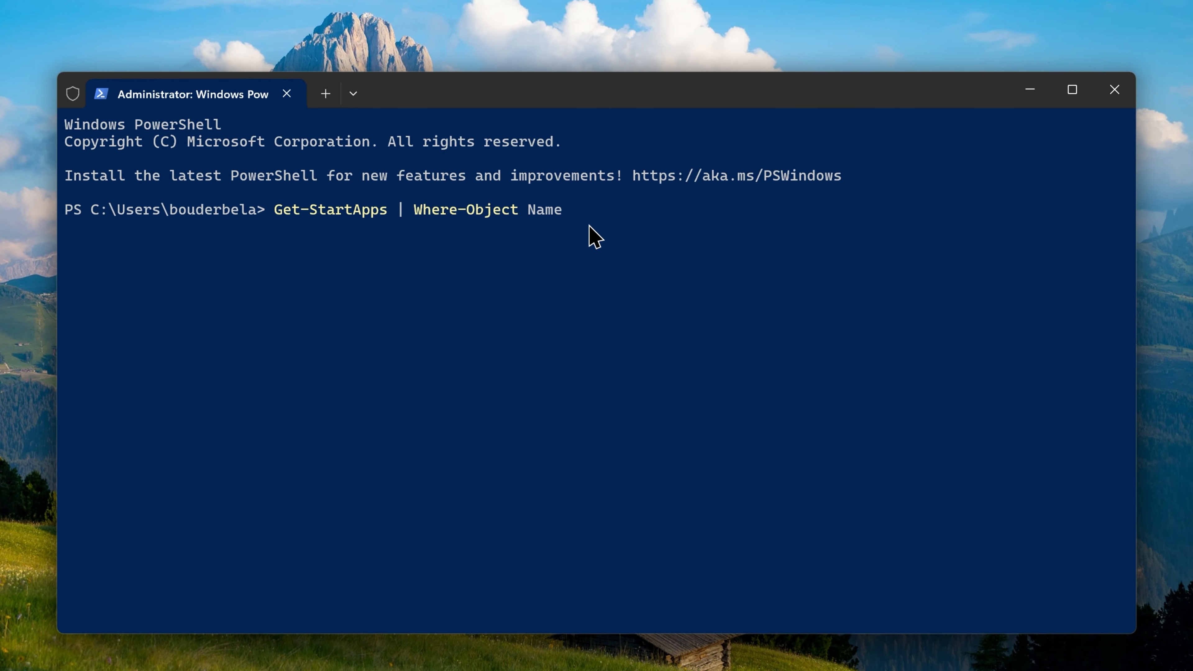
pyautogui.press('Return')
pyautogui.scroll(20, 346, 442)
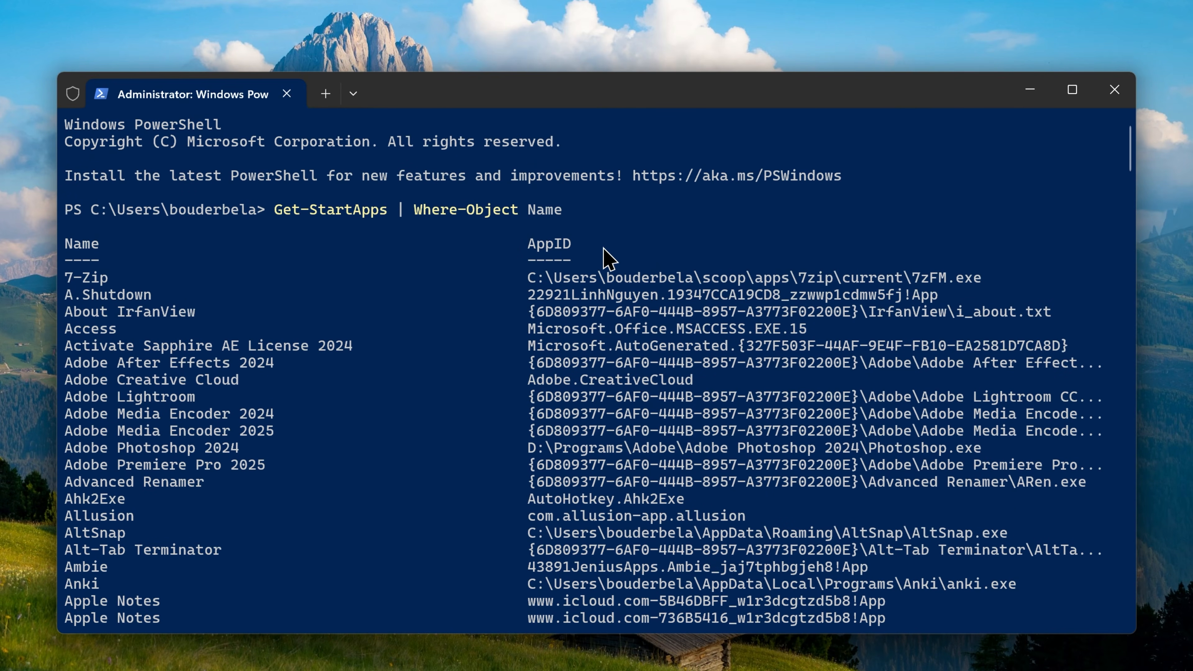
pyautogui.scroll(-20, 155, 285)
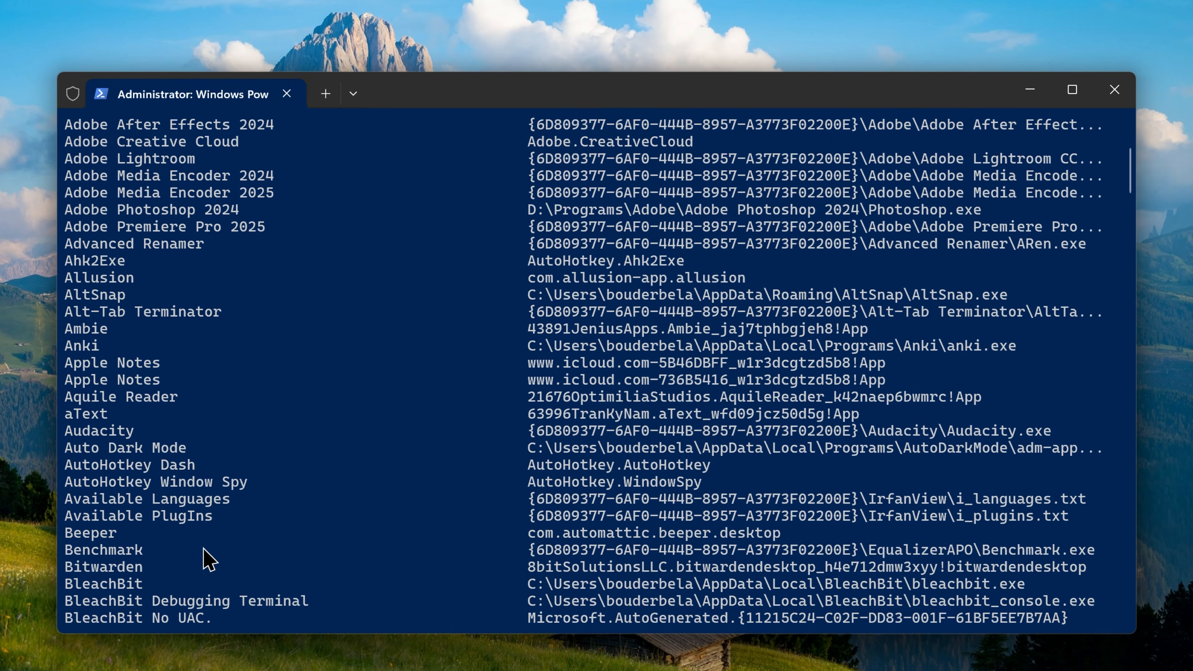
pyautogui.scroll(-20, 287, 458)
# Run Get-StartApps | Where-Object Name -eq "Calculator" to look up the Calculator's AppID
pyautogui.write('Get-StartApps | Where-Object Name -eq')
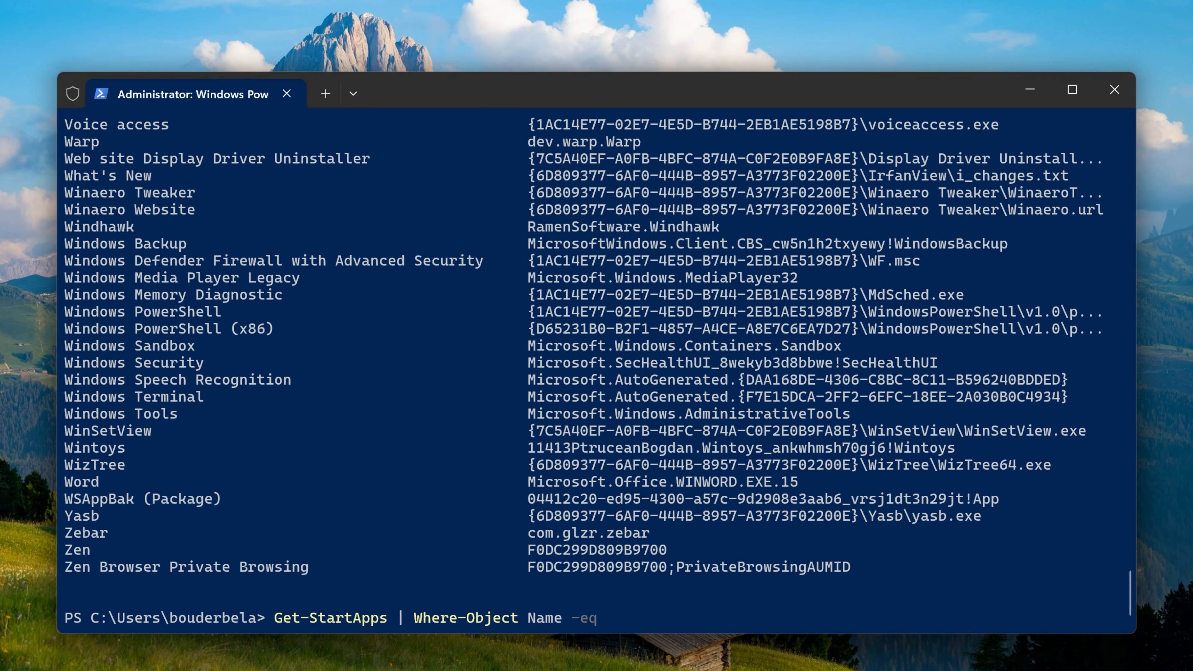
pyautogui.write(' "Ca')
pyautogui.write('lculator')
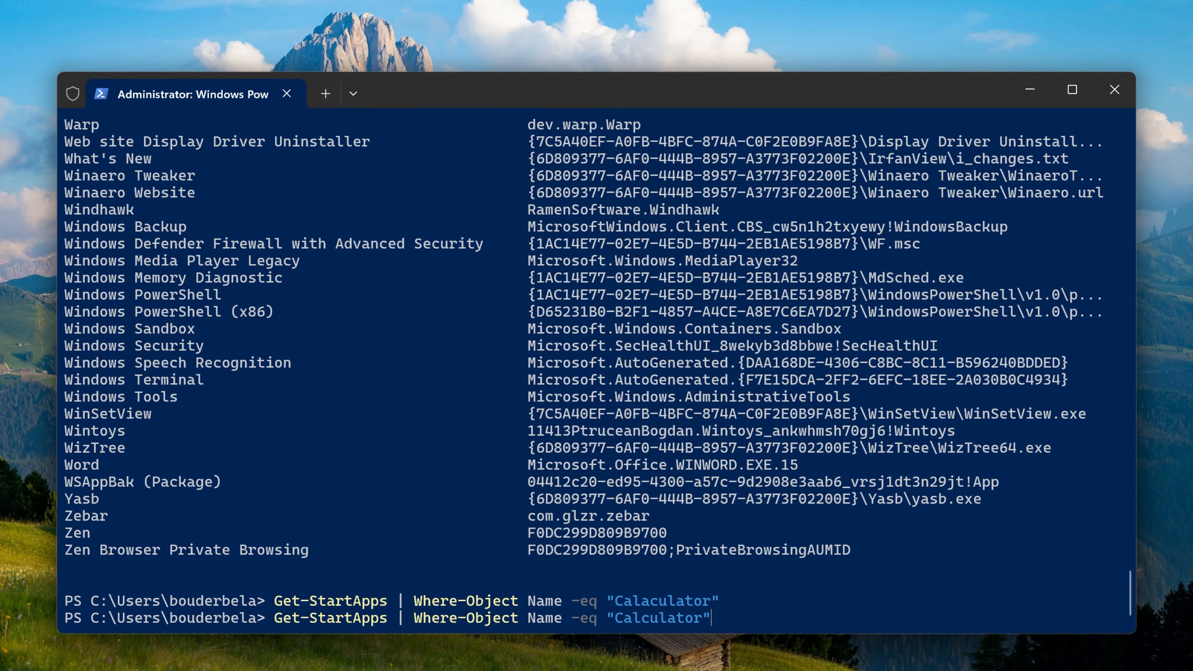
pyautogui.press('Return')
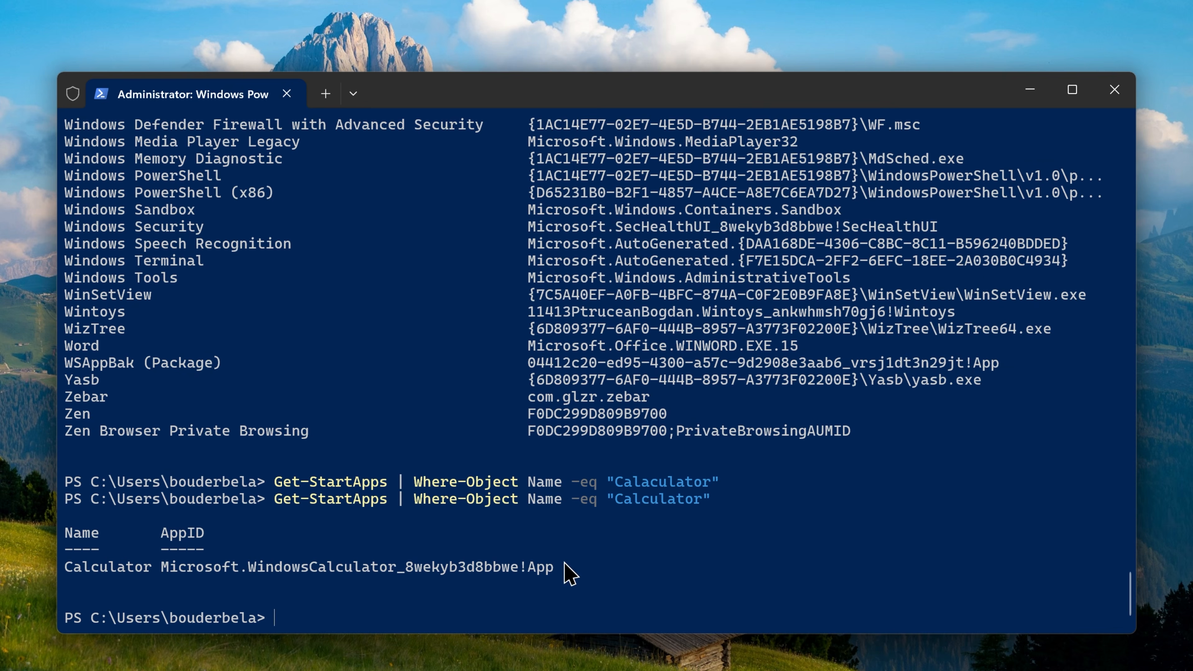
# Exclude Calculator and Windhawk from taskbar labels using the AppIDs Microsoft.WindowsCalculator_8wekyb3d8bbwe!App and RamenSoftware.Windhawk
pyautogui.moveTo(162, 566); pyautogui.dragTo(553, 567)
pyautogui.hotkey('ctrl', 'c')
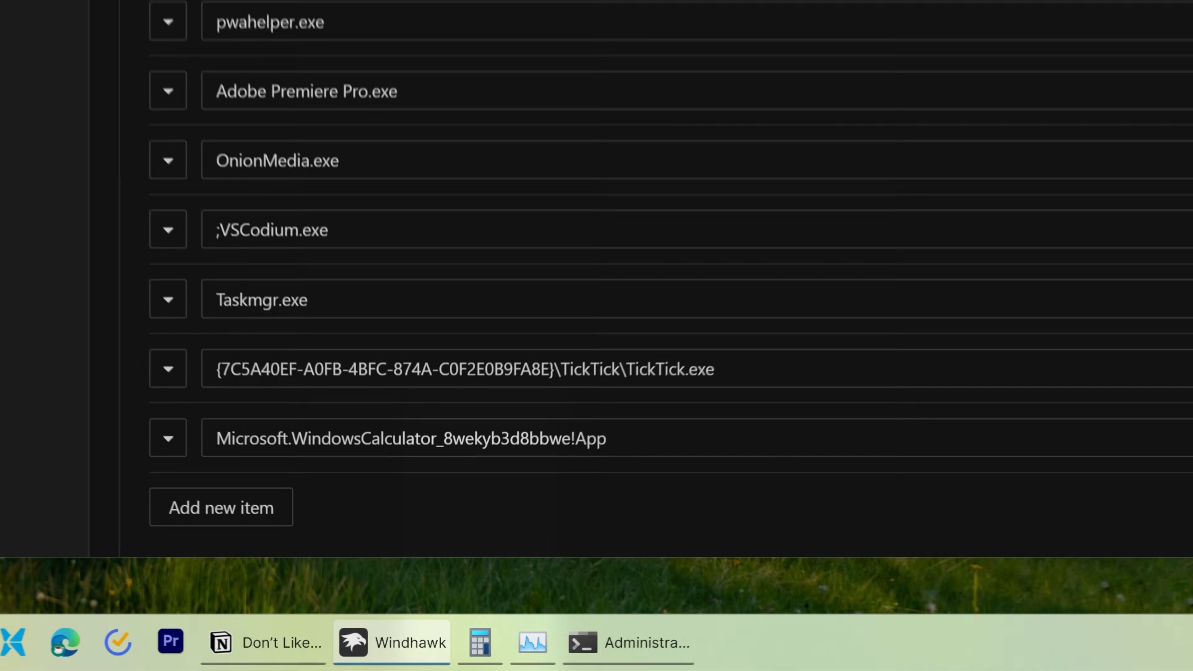
pyautogui.moveTo(470, 649)
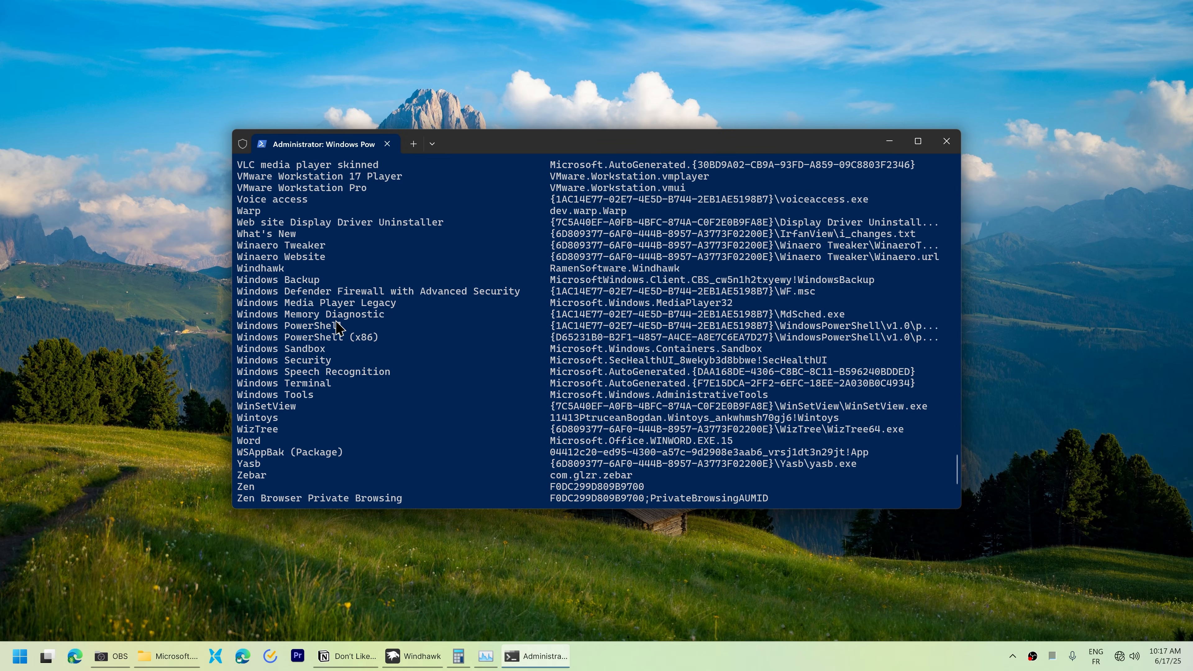
pyautogui.doubleClick(237, 267)
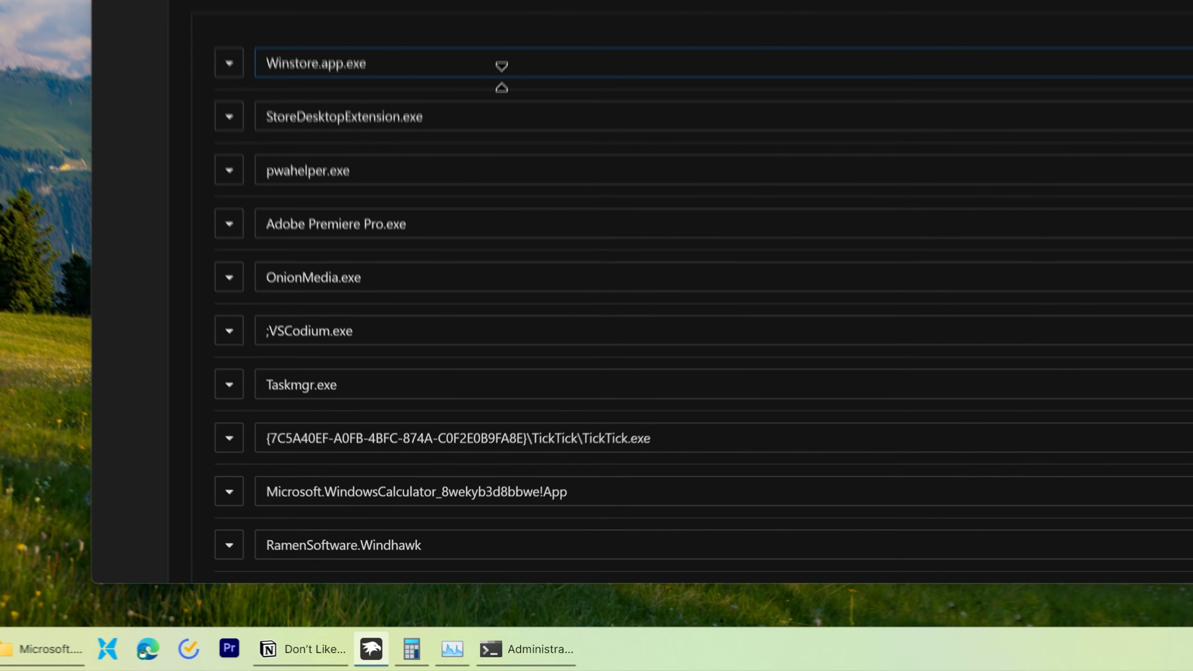
pyautogui.scroll(-5, 516, 470)
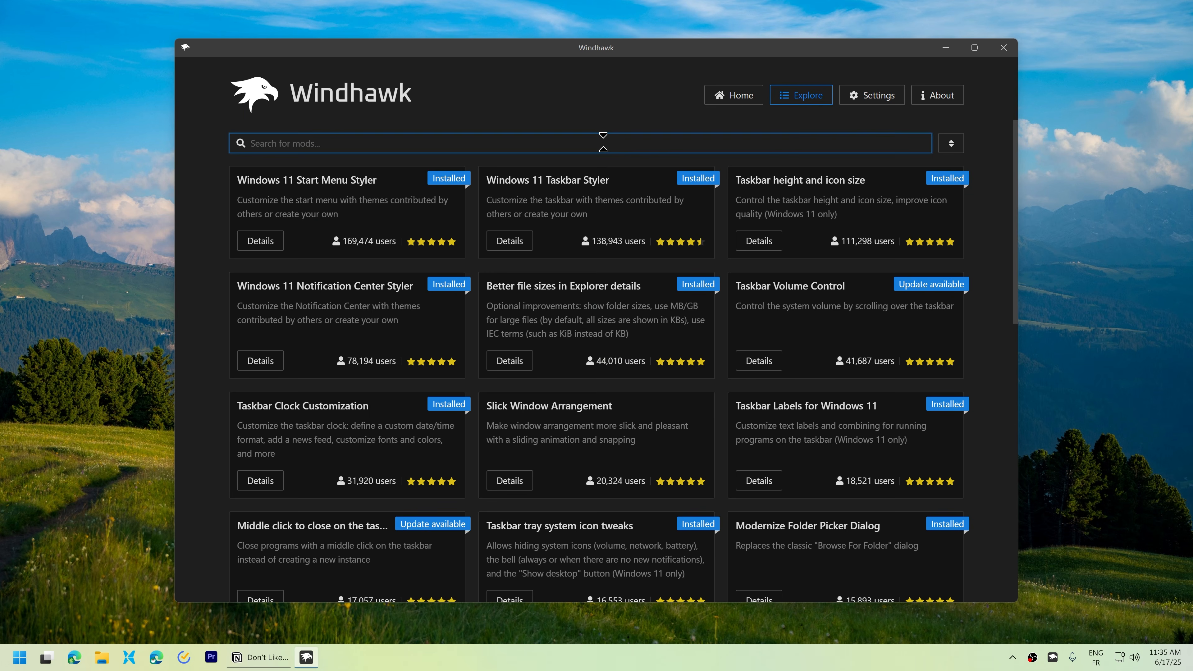
# Search the Windhawk mods for "taskbar height and" and open the settings of "Taskbar height and icon size"
pyautogui.write('taskbar height and')
pyautogui.moveTo(447, 174); pyautogui.dragTo(276, 182)
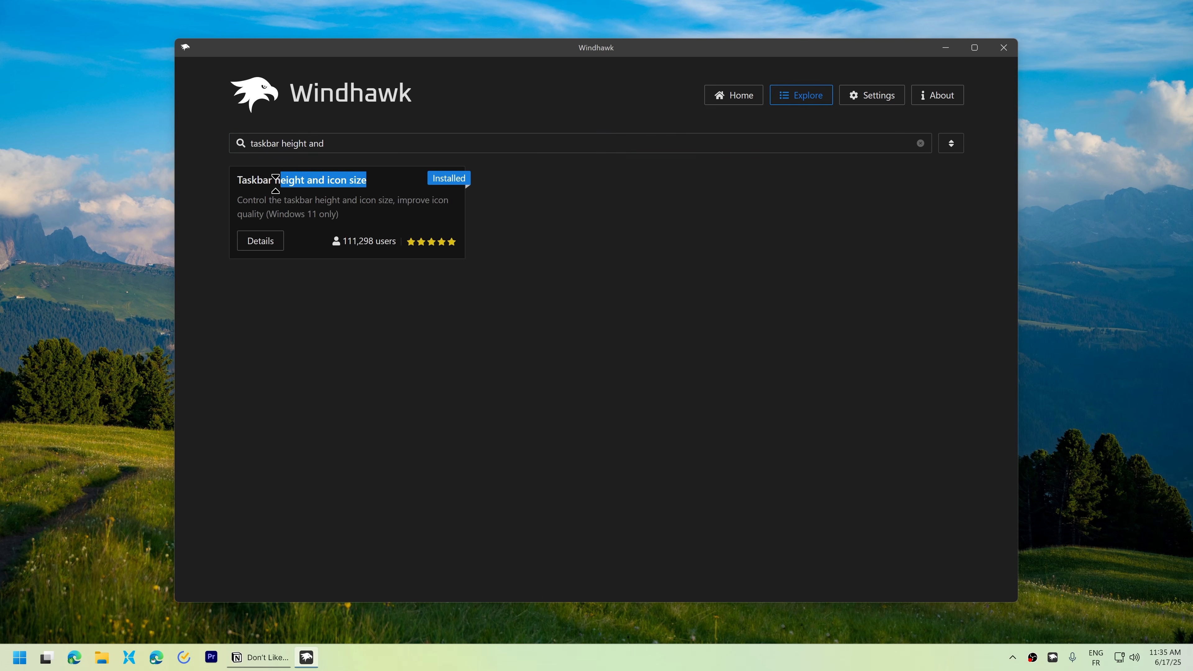
pyautogui.moveTo(367, 181); pyautogui.dragTo(275, 181)
pyautogui.click(260, 240)
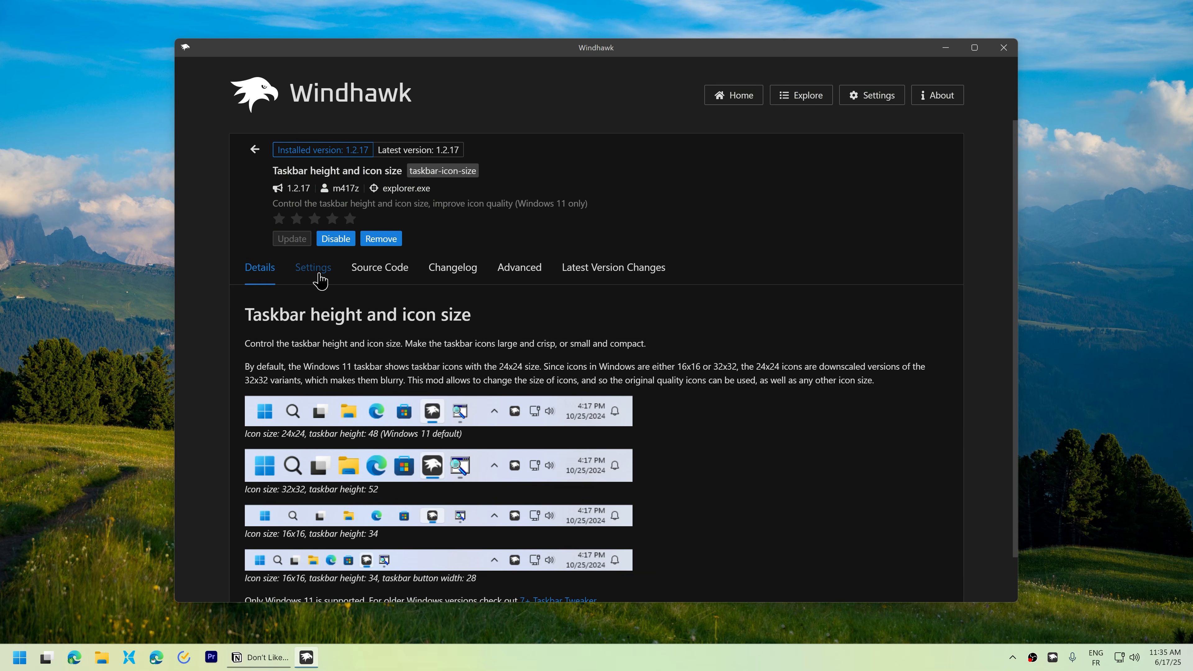
pyautogui.click(315, 273)
# Examine the icon size, taskbar height and taskbar button width settings of the mod
pyautogui.moveTo(298, 345); pyautogui.dragTo(244, 347)
pyautogui.click(271, 387)
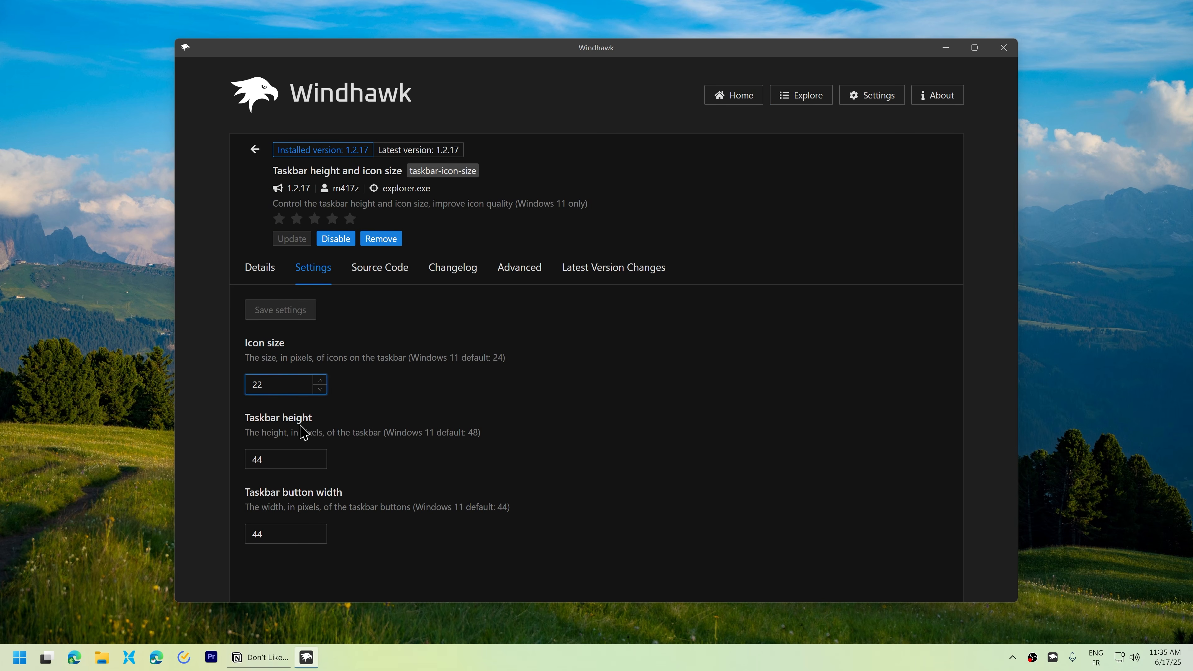
pyautogui.moveTo(314, 418); pyautogui.dragTo(253, 419)
pyautogui.click(277, 460)
pyautogui.doubleClick(262, 535)
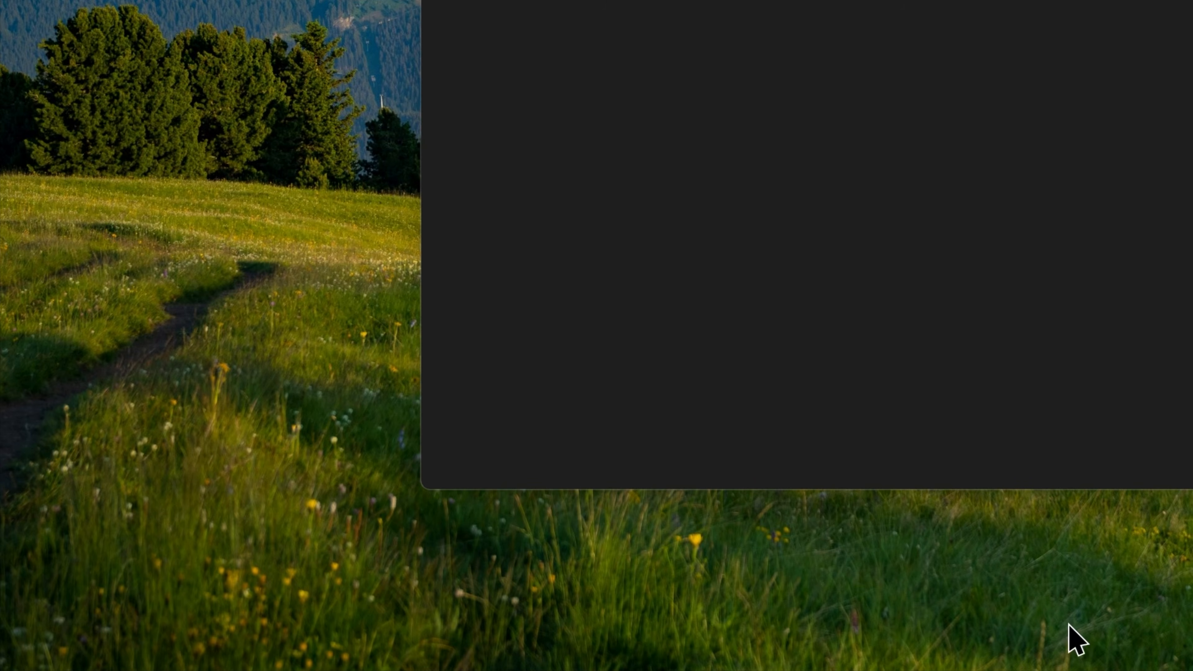
# Search the Windhawk mods for "auto hide speed" and open the settings of "Taskbar auto-hide speed"
pyautogui.moveTo(1104, 668)
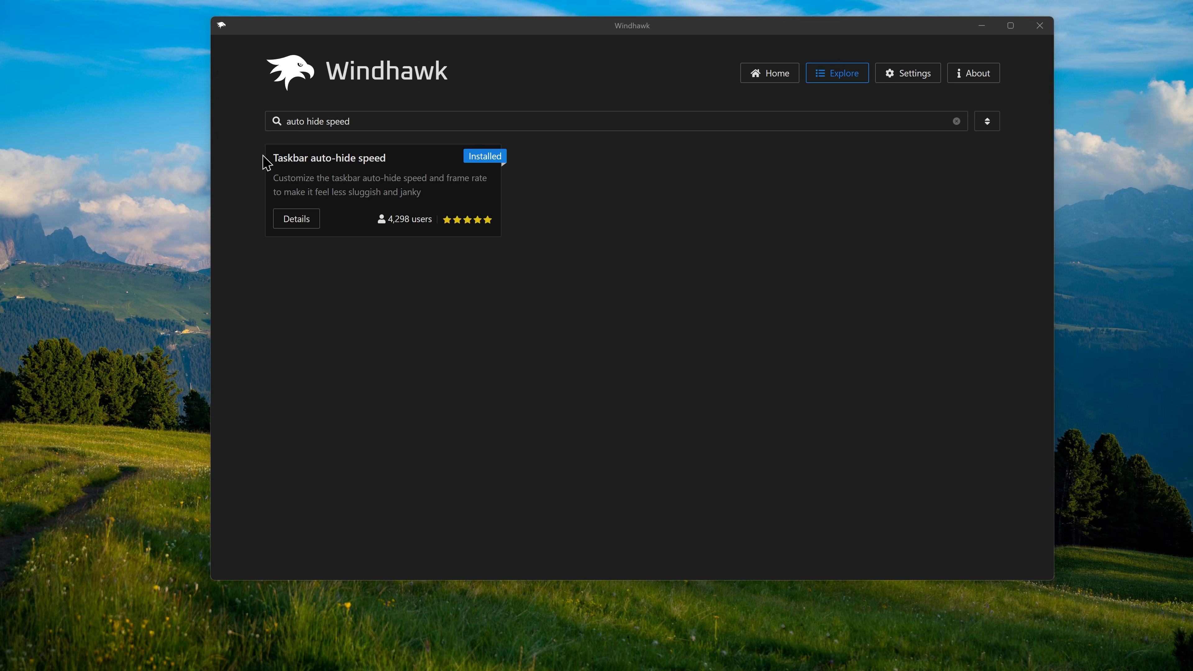
pyautogui.moveTo(272, 157); pyautogui.dragTo(395, 159)
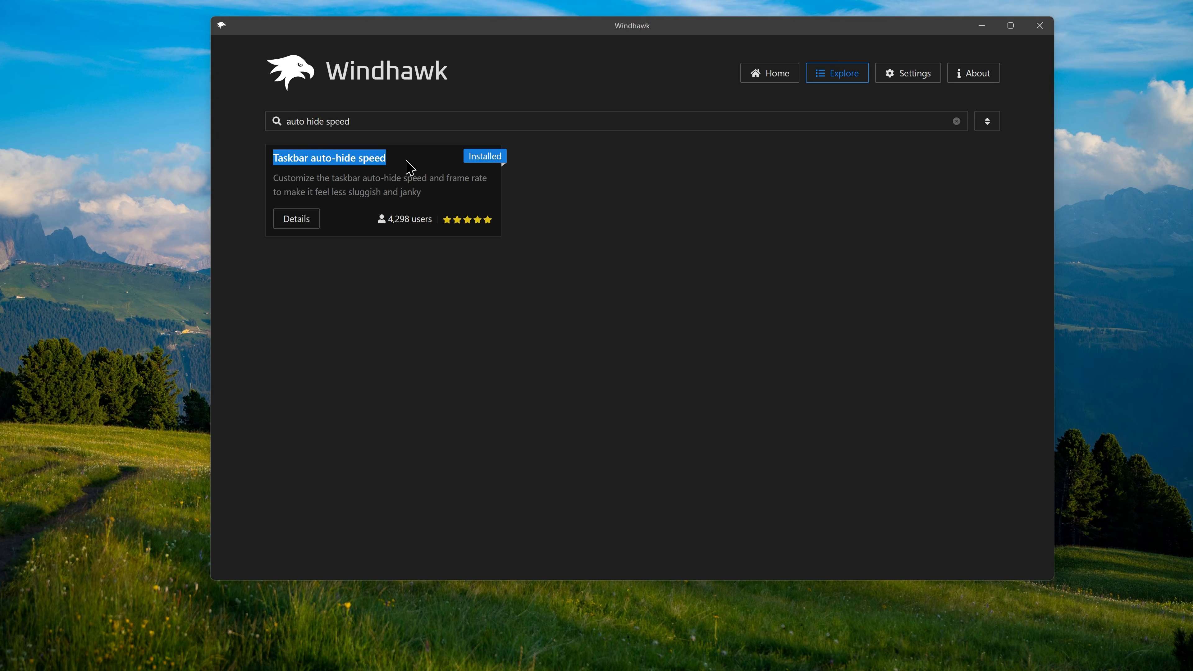
pyautogui.click(309, 219)
pyautogui.click(355, 244)
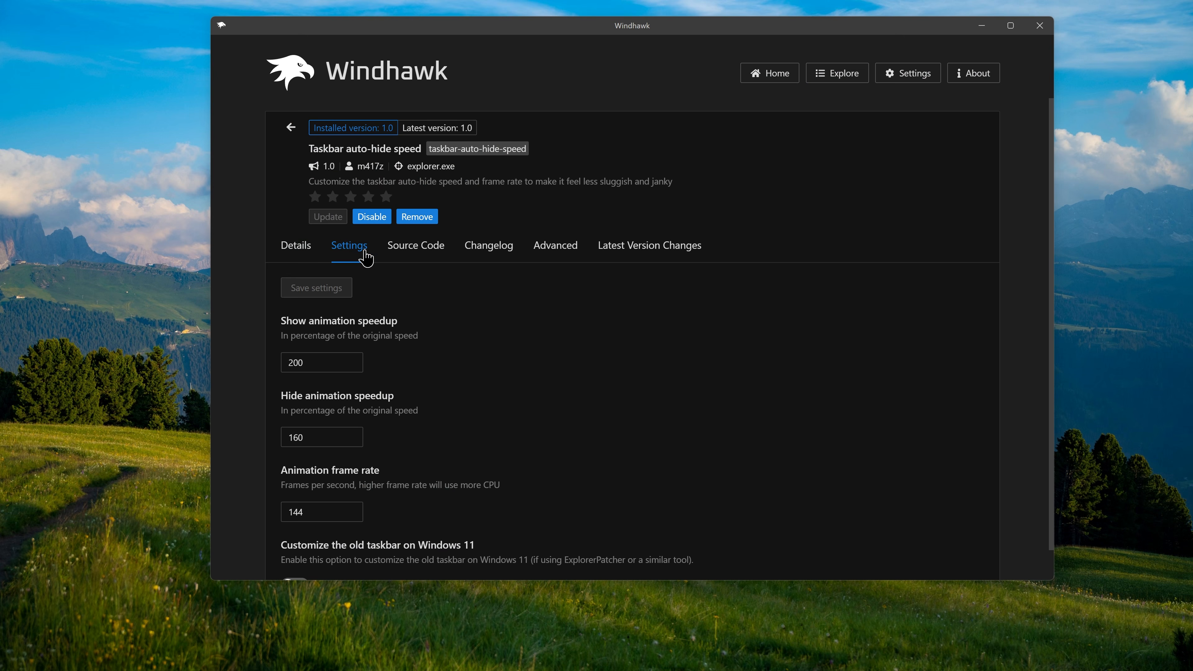
# Change the animation frame rate of the "Taskbar auto-hide speed" mod and save the settings
pyautogui.moveTo(373, 318); pyautogui.dragTo(281, 321)
pyautogui.click(280, 325)
pyautogui.doubleClick(291, 396)
pyautogui.scroll(-1, 305, 413)
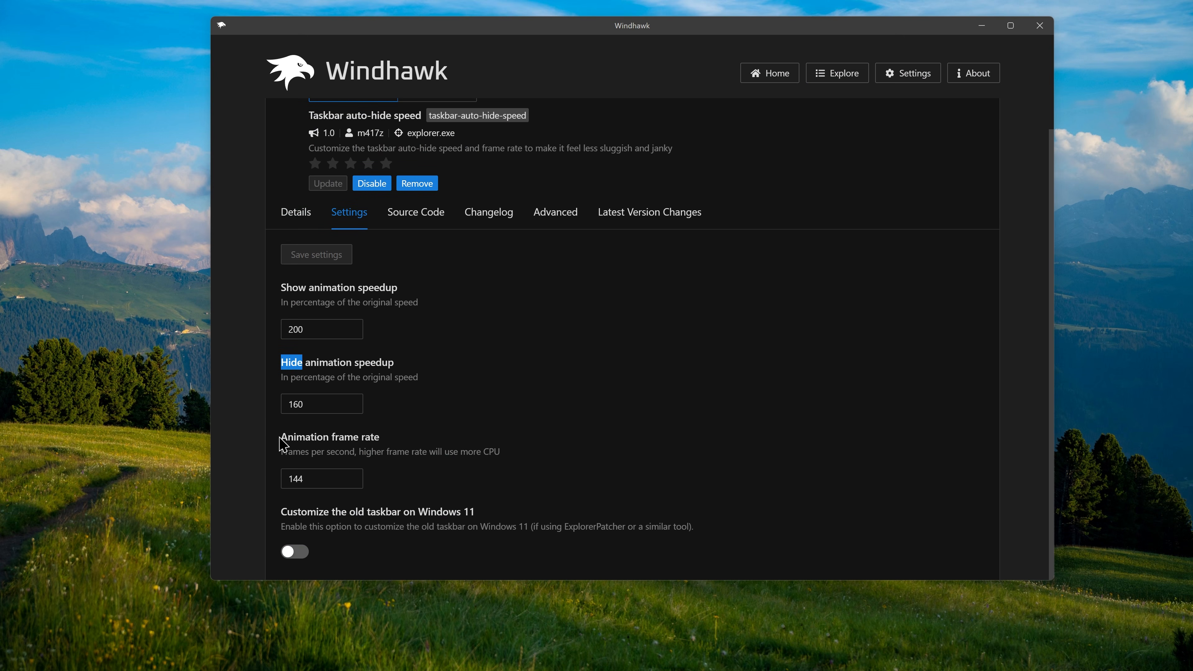
pyautogui.click(325, 474)
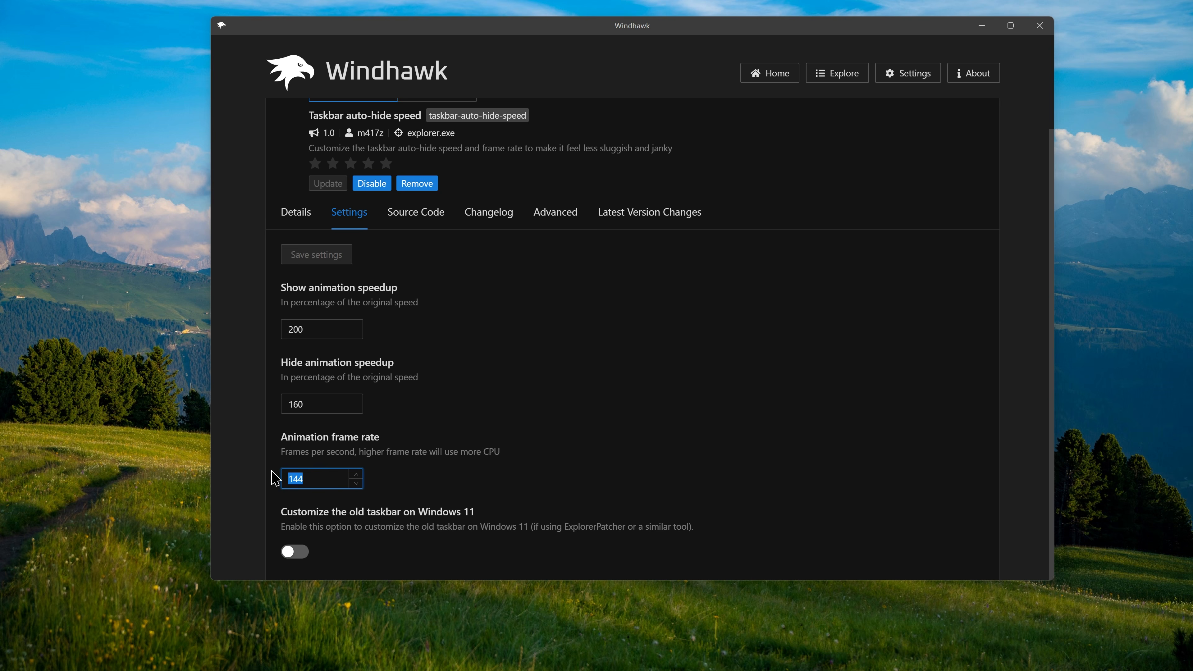
pyautogui.write('0')
pyautogui.click(320, 255)
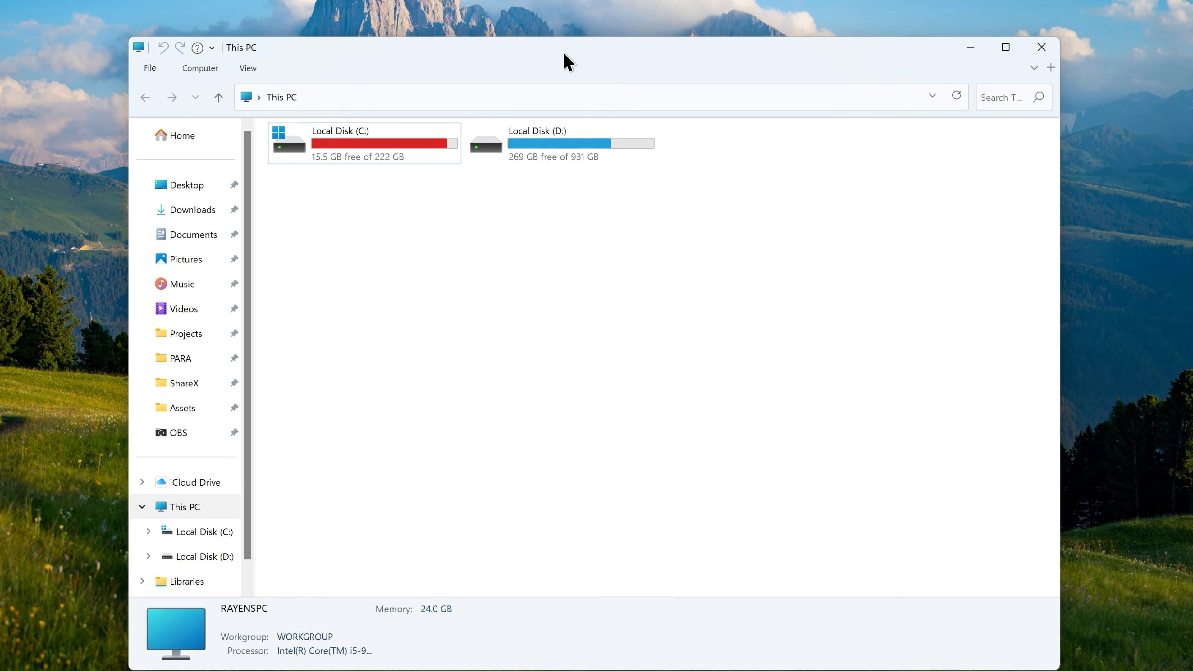
# Maximize the This PC window in File Explorer to test the taskbar's auto-hide behaviour
pyautogui.write('2')
pyautogui.click(1005, 53)
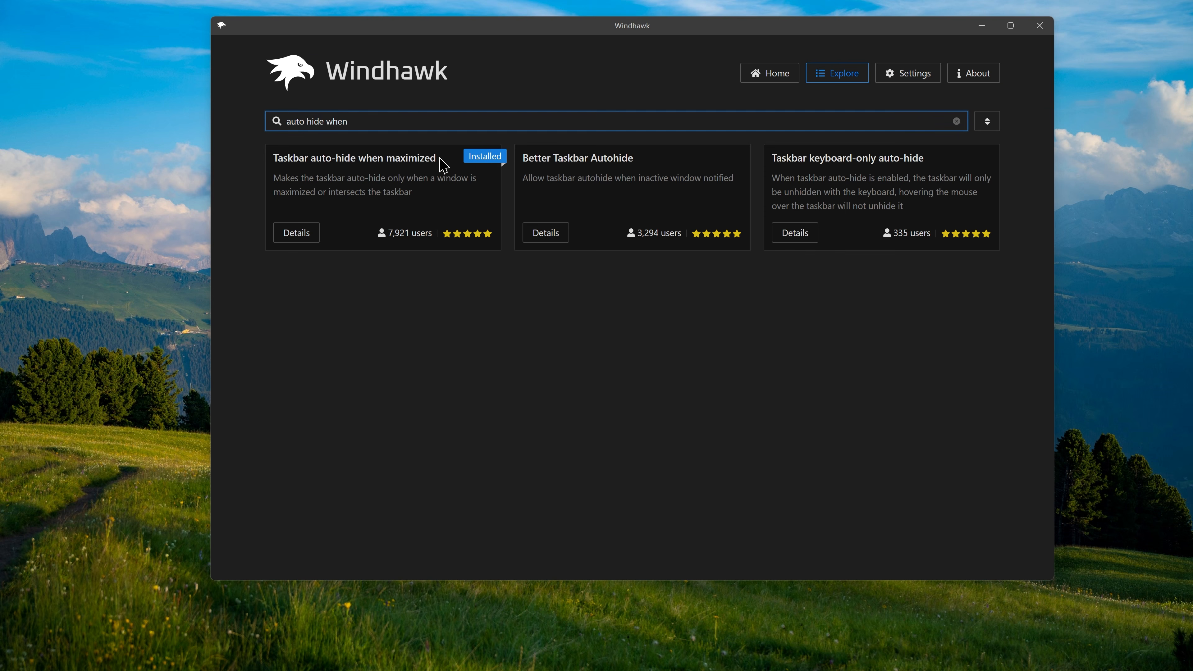
# Open the settings of "Taskbar auto-hide when maximized" and set the mode to "Auto-hide when a window is maximized or intersects the taskbar"
pyautogui.moveTo(440, 159); pyautogui.dragTo(292, 159)
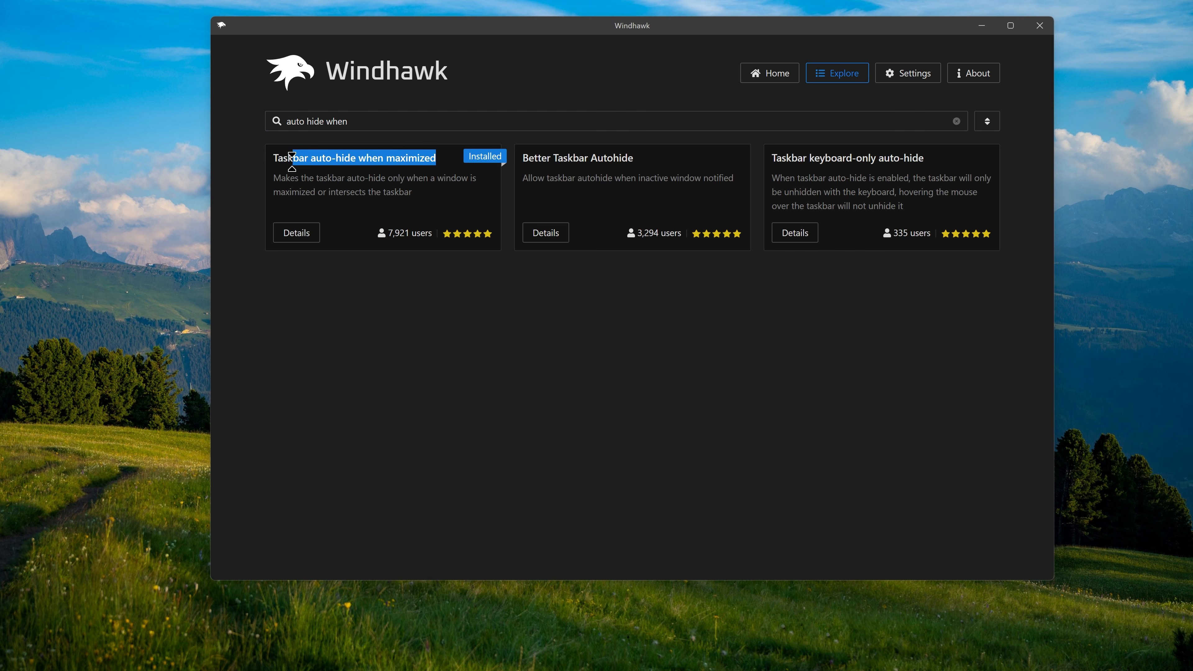
pyautogui.click(297, 236)
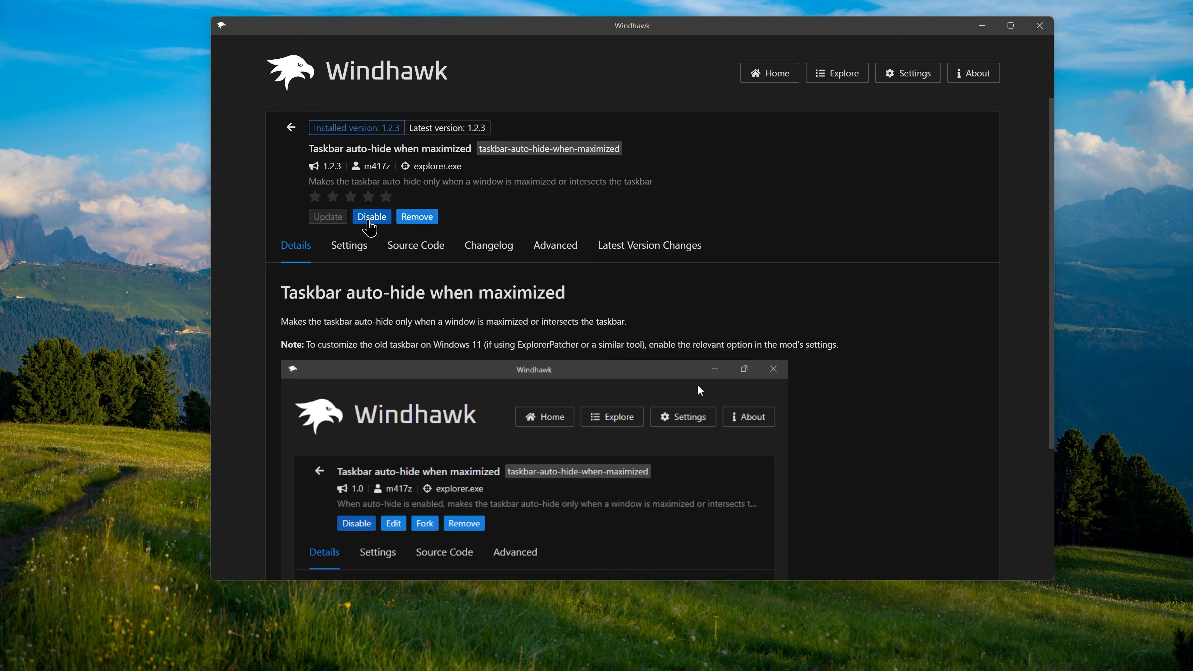
pyautogui.click(349, 245)
pyautogui.moveTo(488, 31)
pyautogui.mouseDown()
pyautogui.moveTo(485, 120)
pyautogui.moveTo(487, 47)
pyautogui.mouseUp()
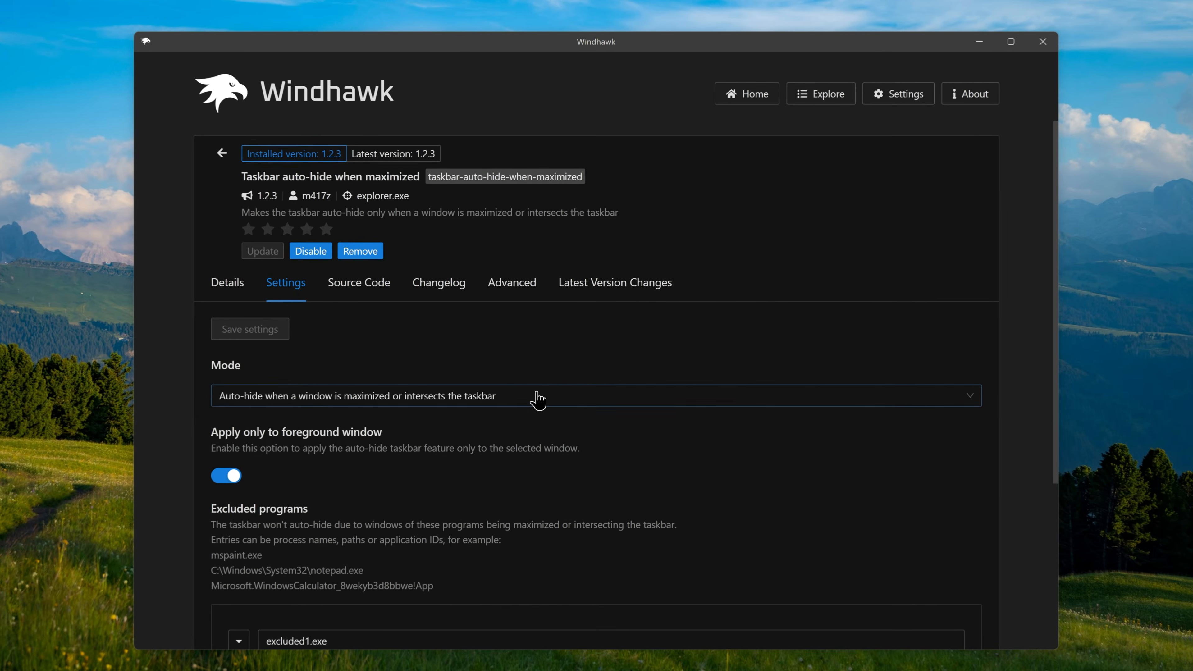
pyautogui.click(537, 399)
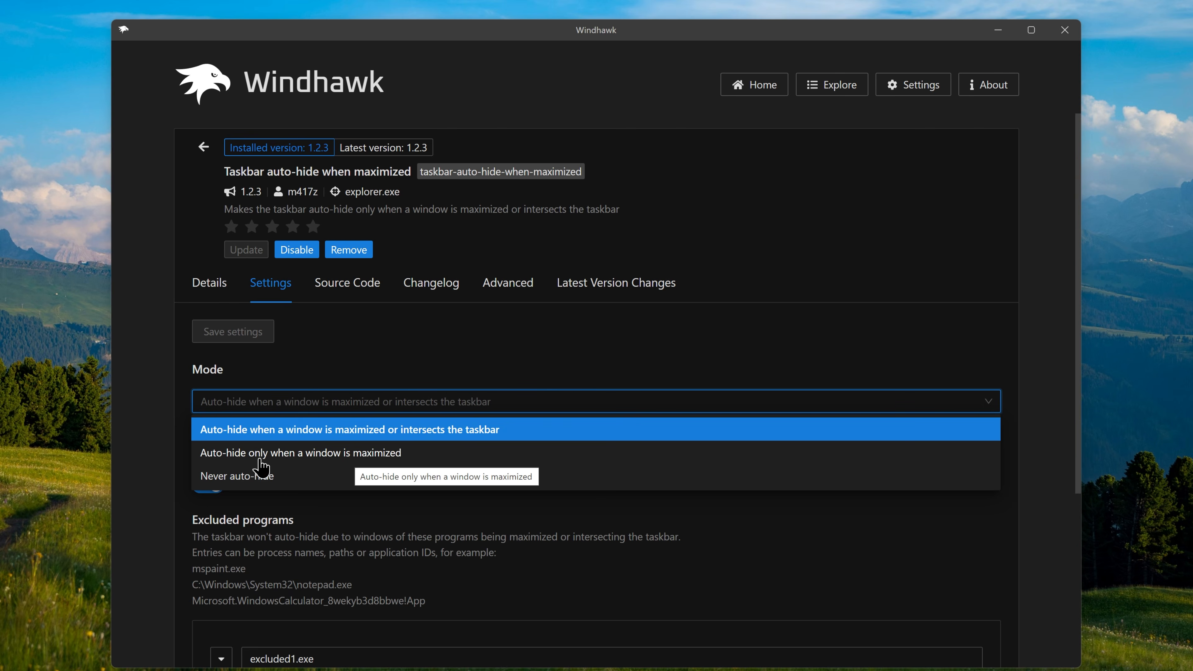
pyautogui.click(453, 428)
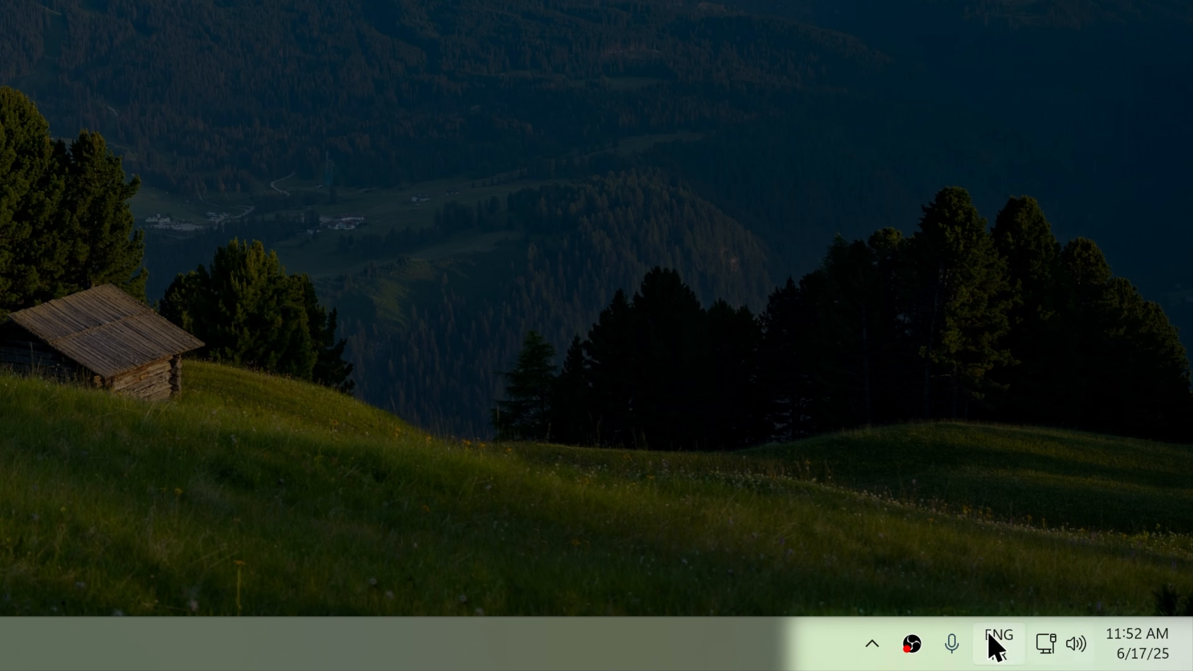
# Open the settings of the "Taskbar tray system icon tweaks" mod from the mod search results
pyautogui.moveTo(237, 195); pyautogui.dragTo(377, 196)
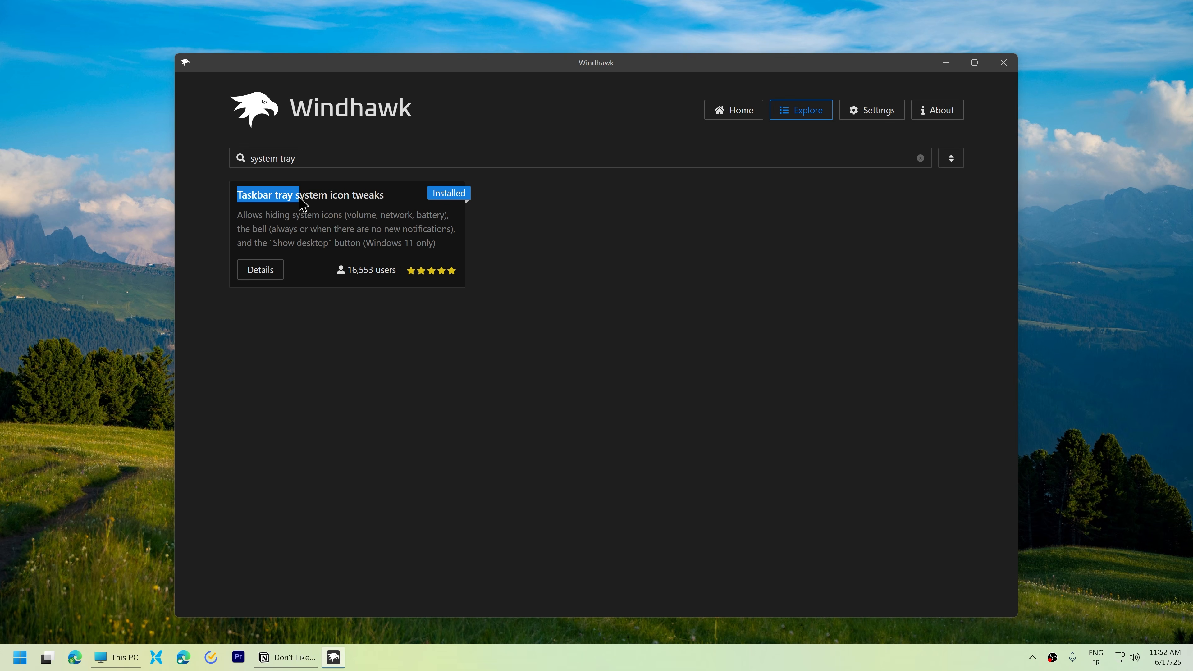
pyautogui.click(406, 196)
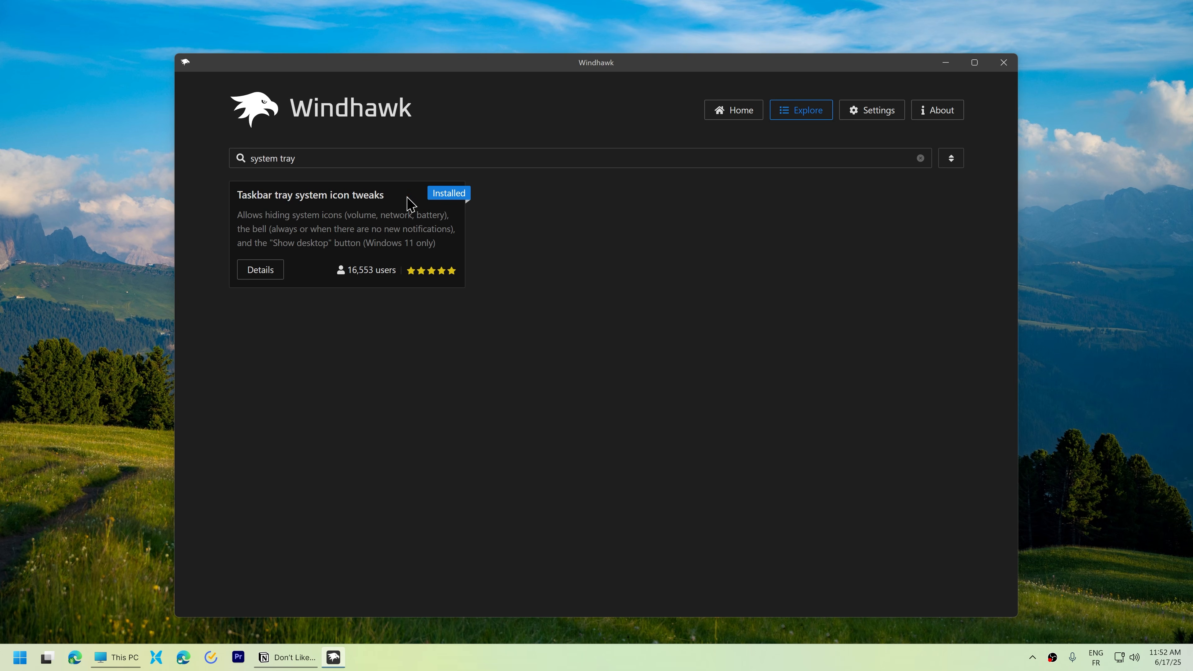
pyautogui.click(275, 269)
pyautogui.click(336, 258)
pyautogui.click(312, 282)
pyautogui.scroll(-4, 287, 392)
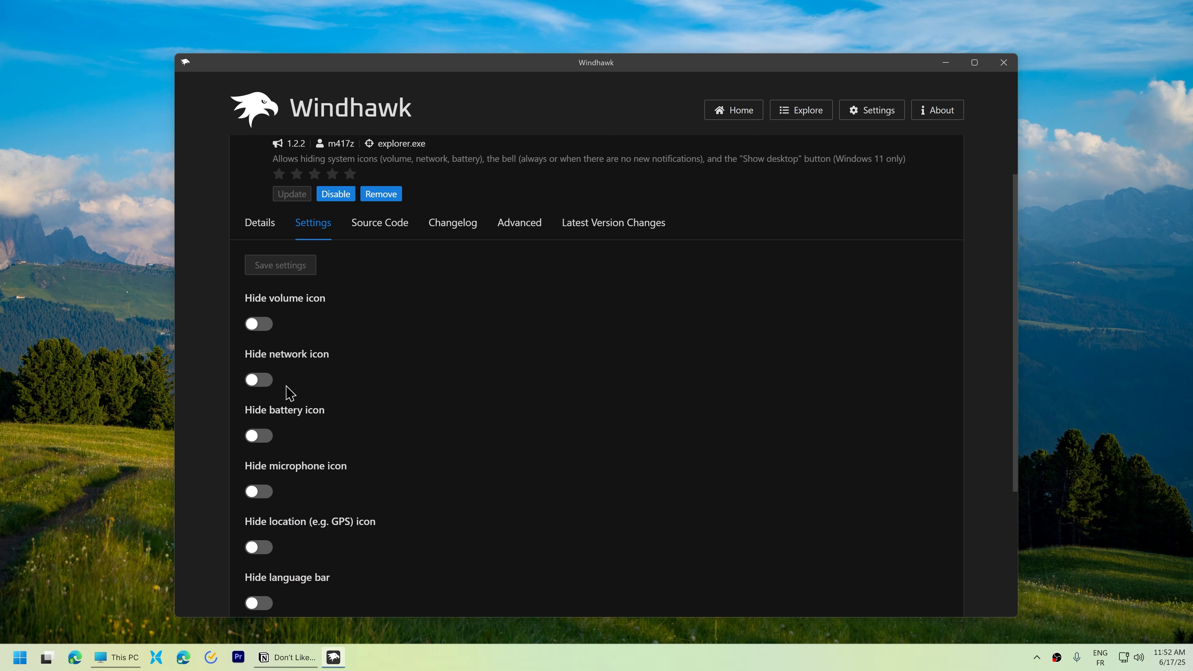
# Hide the language bar and the microphone icon in the taskbar tray and save the settings
pyautogui.click(260, 472)
pyautogui.click(258, 361)
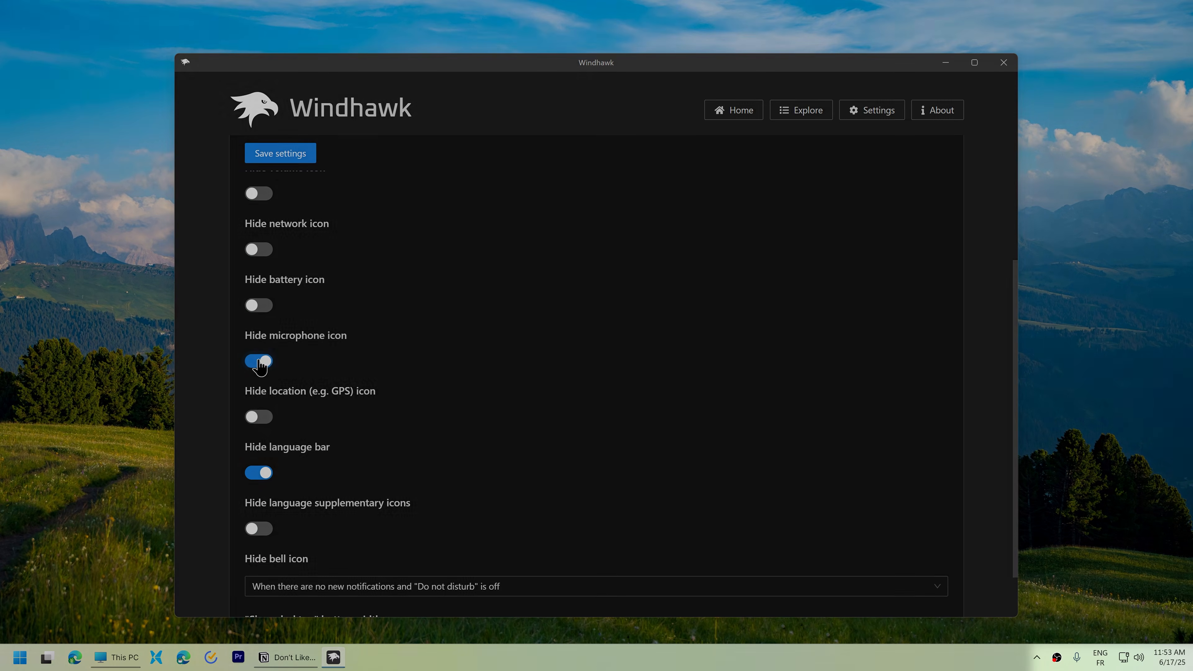
pyautogui.click(289, 158)
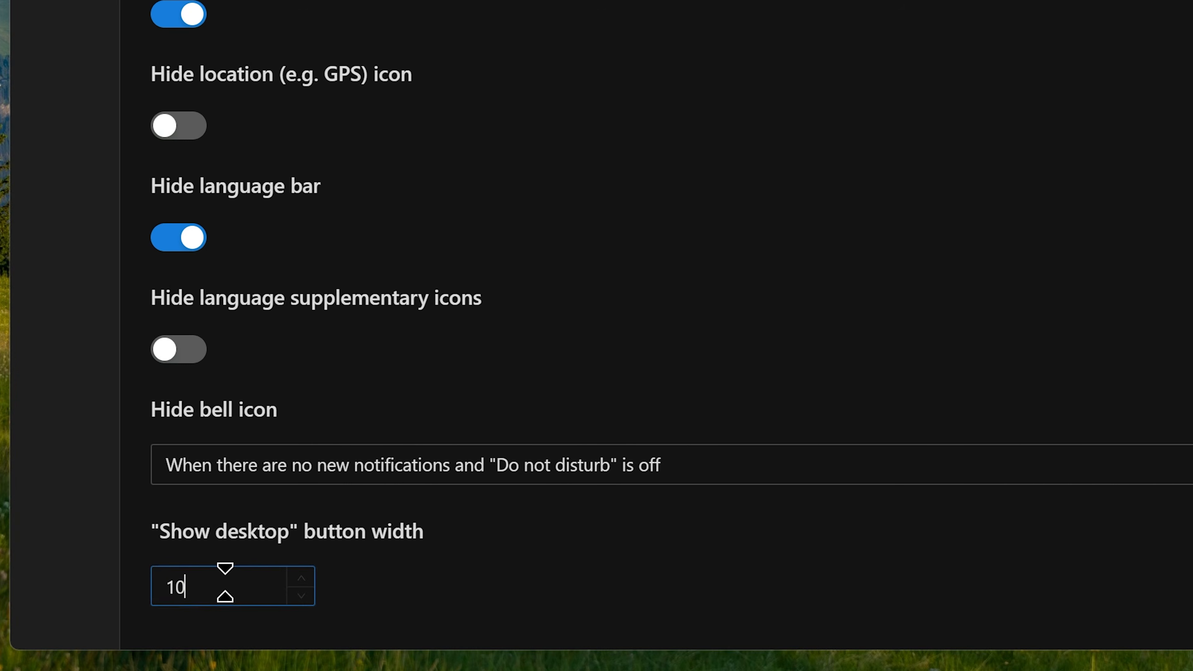
# Set the "Show desktop" button width to 5 and hide the bell icon when there are no new notifications and "Do not disturb" is off
pyautogui.doubleClick(226, 583)
pyautogui.write('5')
pyautogui.click(270, 470)
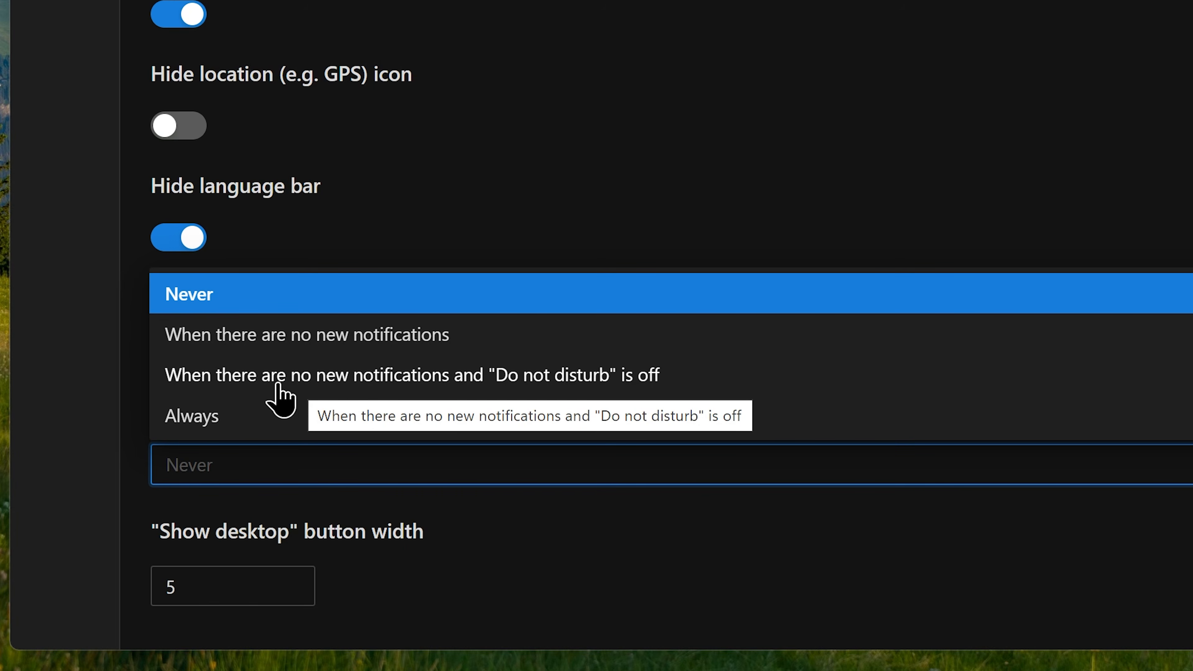
pyautogui.click(272, 376)
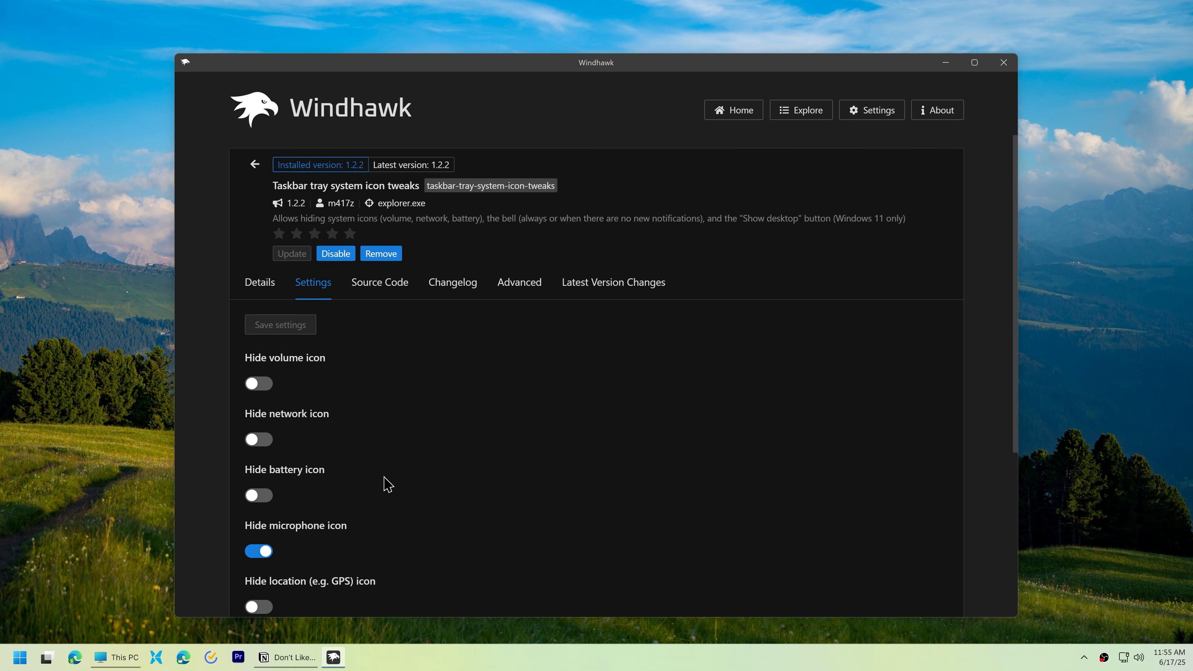
# Hide the network icon but keep the volume icon, save the settings, and open the volume icon in the taskbar tray
pyautogui.click(252, 383)
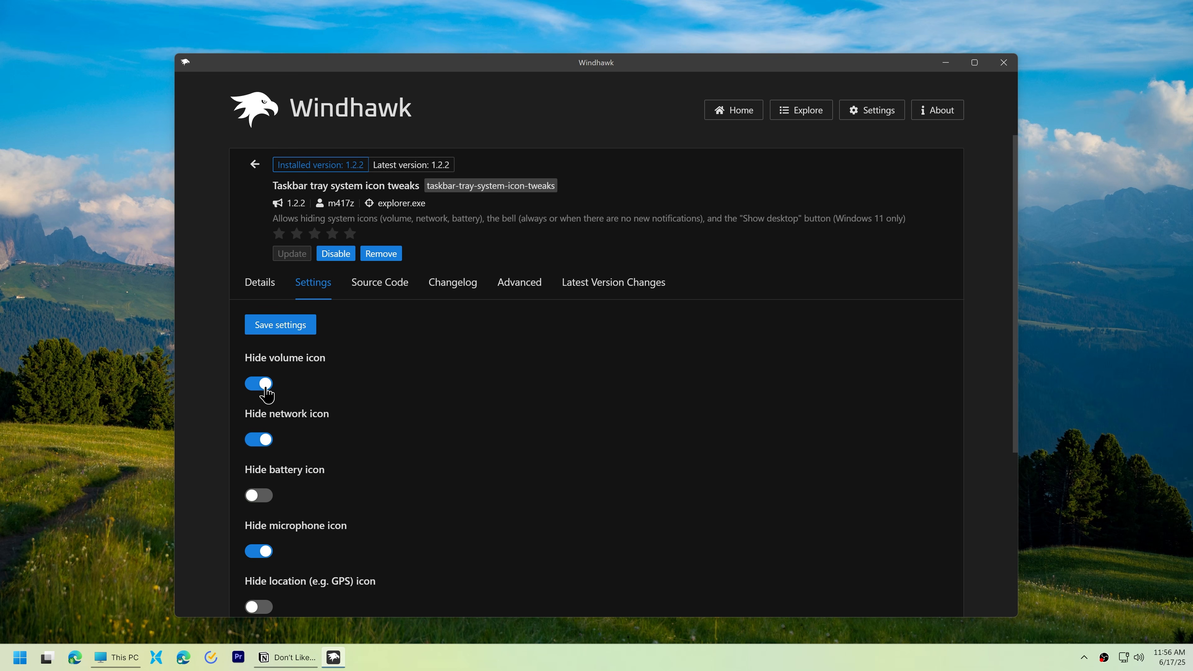
pyautogui.click(283, 335)
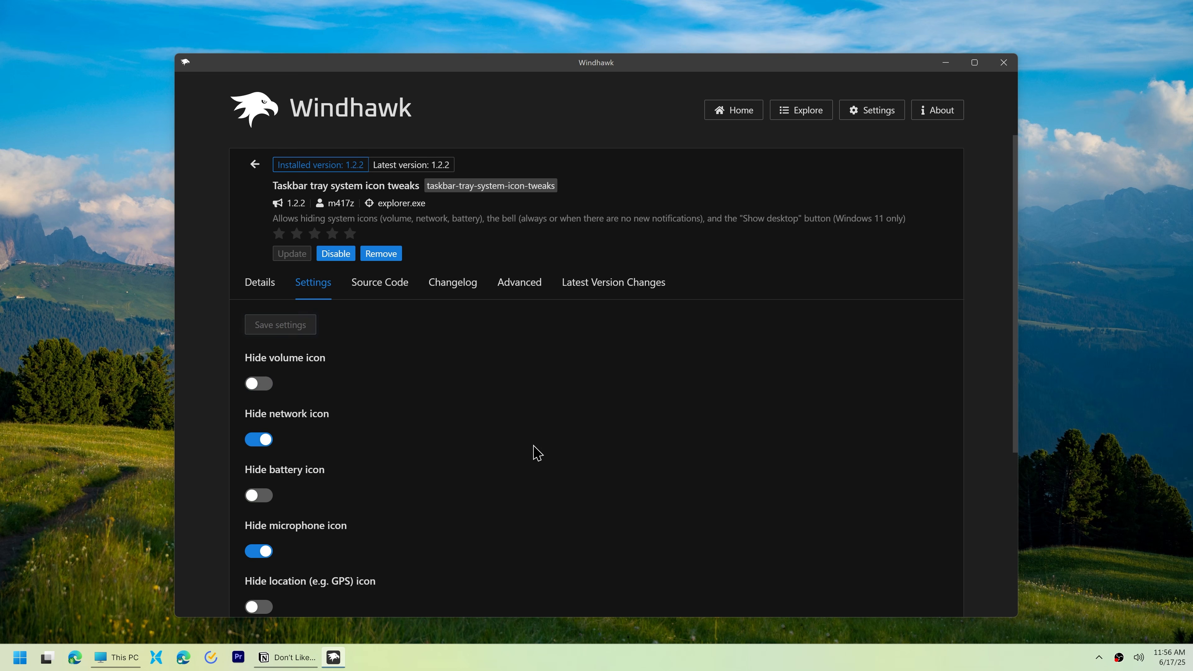
pyautogui.click(1142, 657)
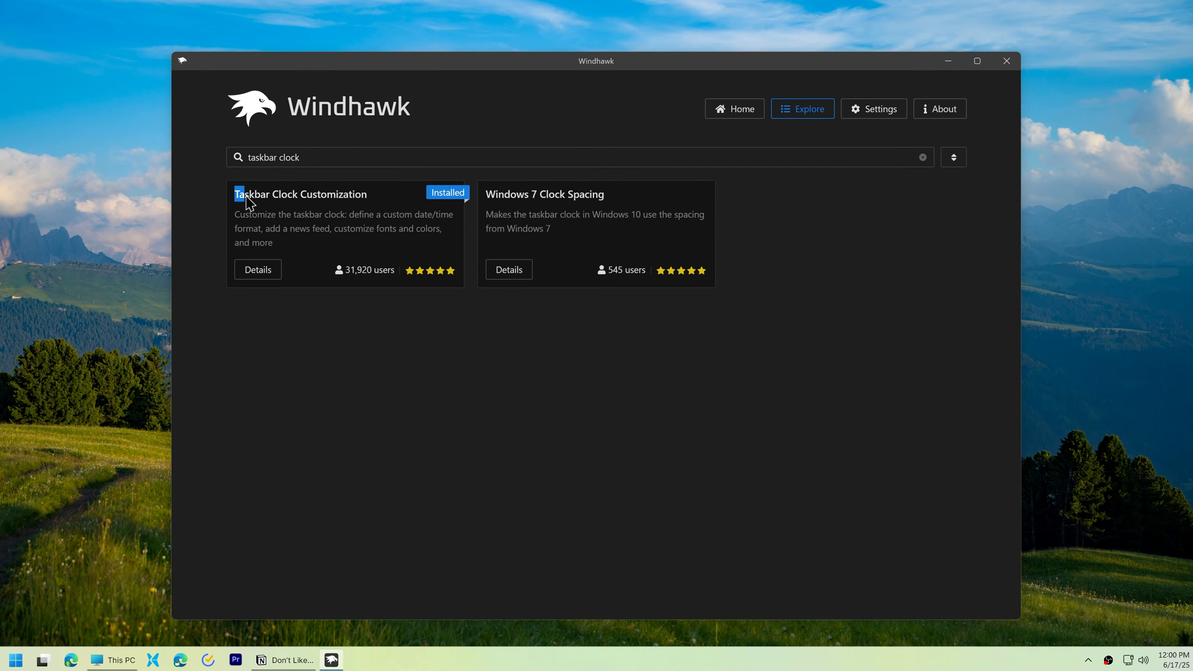
# Open the settings of the "Taskbar Clock Customization" mod from the mod search results
pyautogui.moveTo(237, 192); pyautogui.dragTo(373, 194)
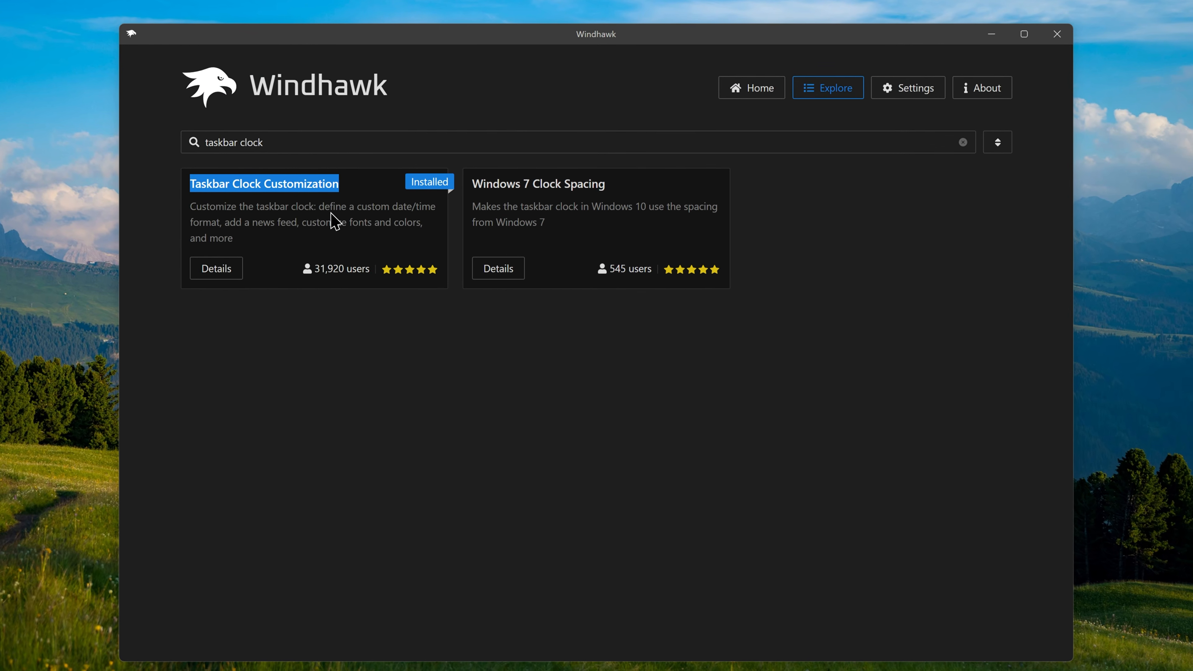
pyautogui.click(215, 269)
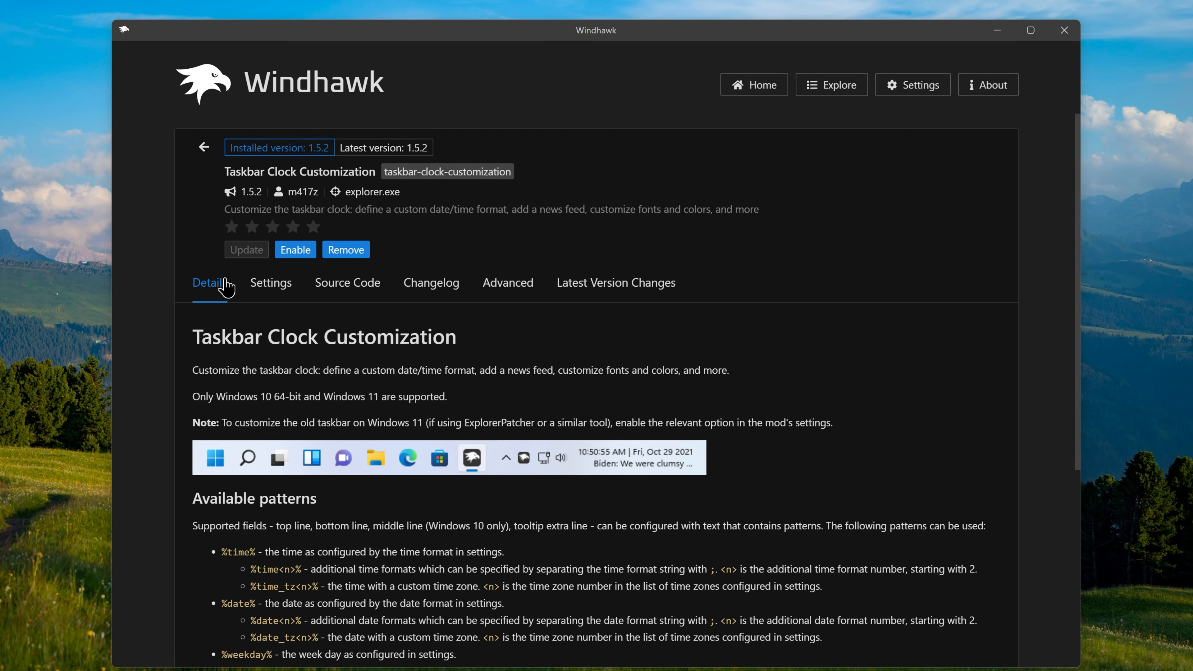
pyautogui.click(252, 284)
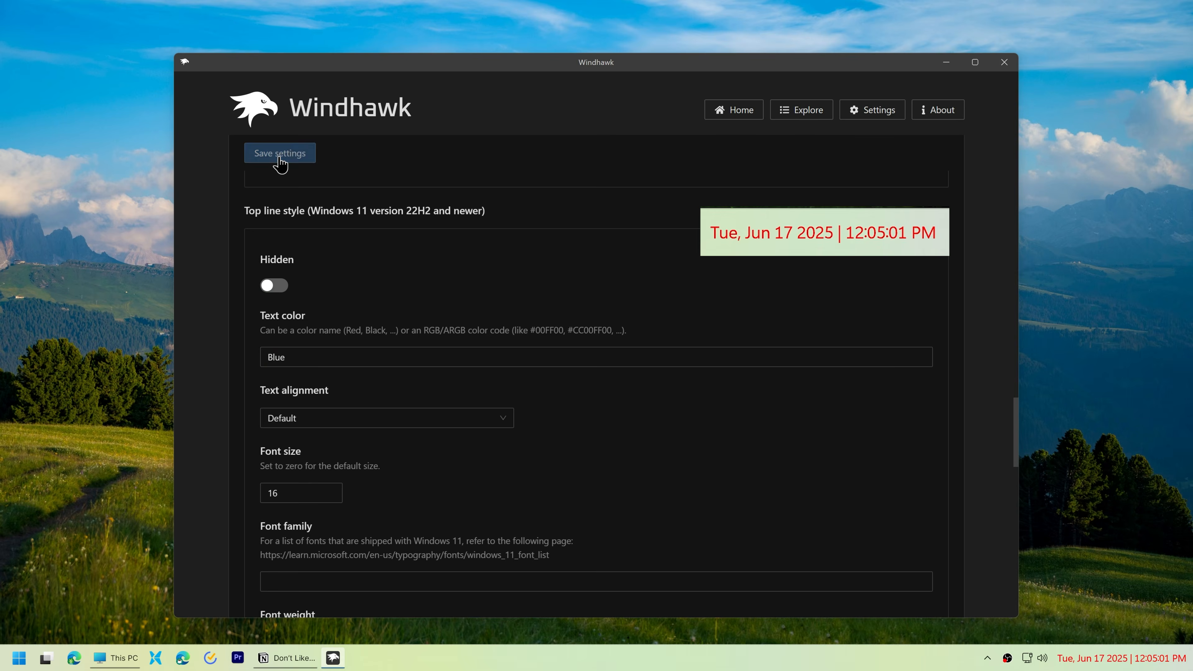
# Style the taskbar clock's top line with Blue text, the font family Inter and another font weight, saving the settings
pyautogui.click(278, 164)
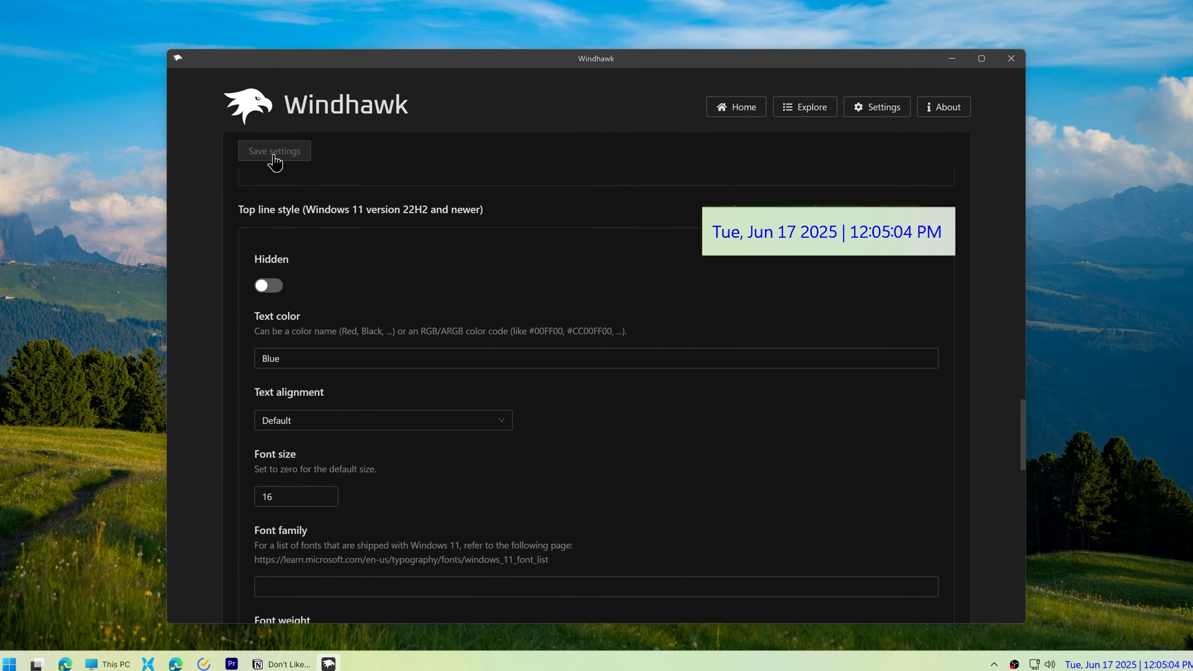
pyautogui.scroll(-5, 331, 329)
pyautogui.click(314, 331)
pyautogui.write('Inter')
pyautogui.click(241, 136)
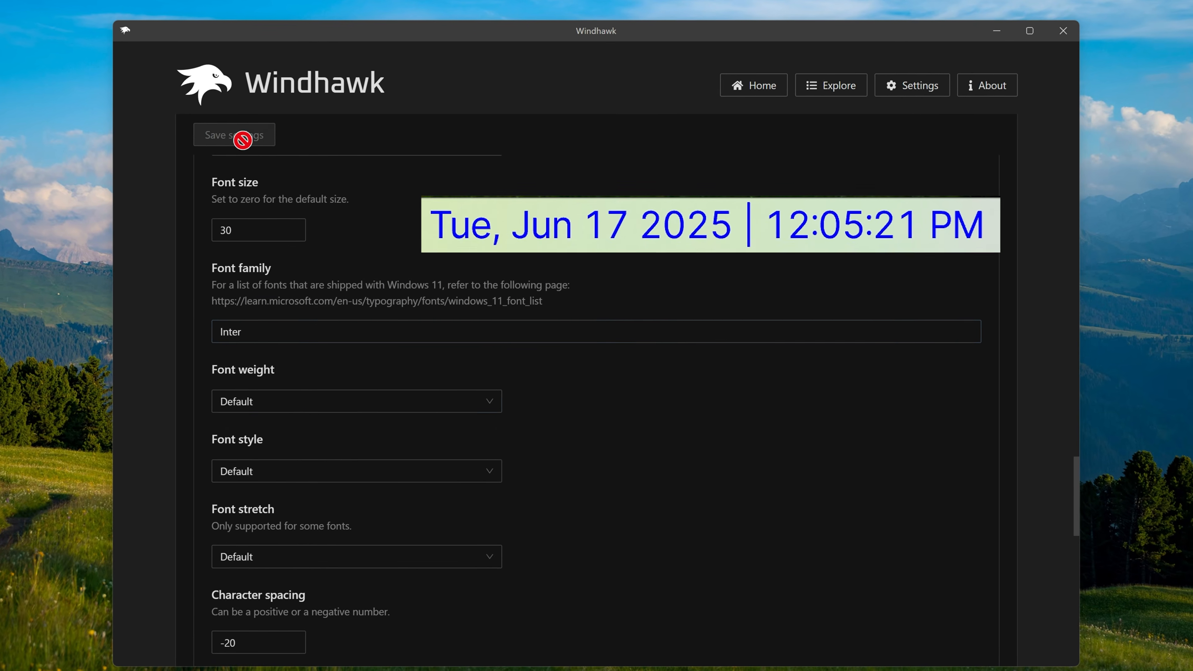
pyautogui.click(329, 401)
pyautogui.click(285, 479)
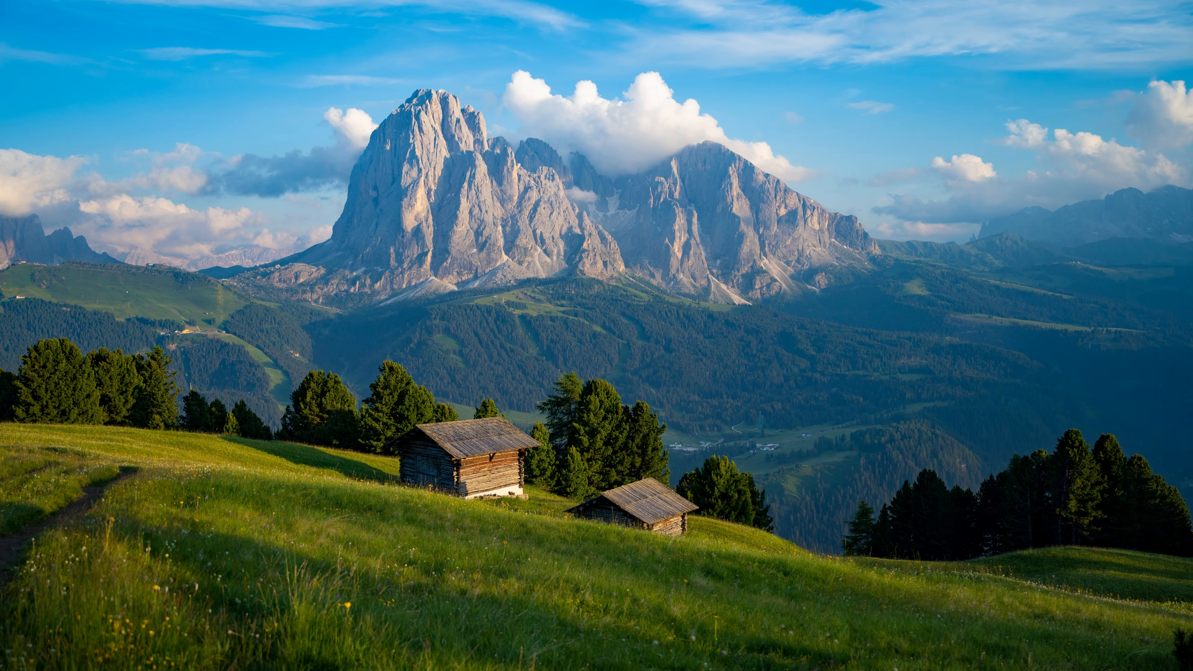
# Show the Windows notification center, and open the details of the "Windows 11 Notification Center Styler" mod in Windhawk
pyautogui.press('super+n')
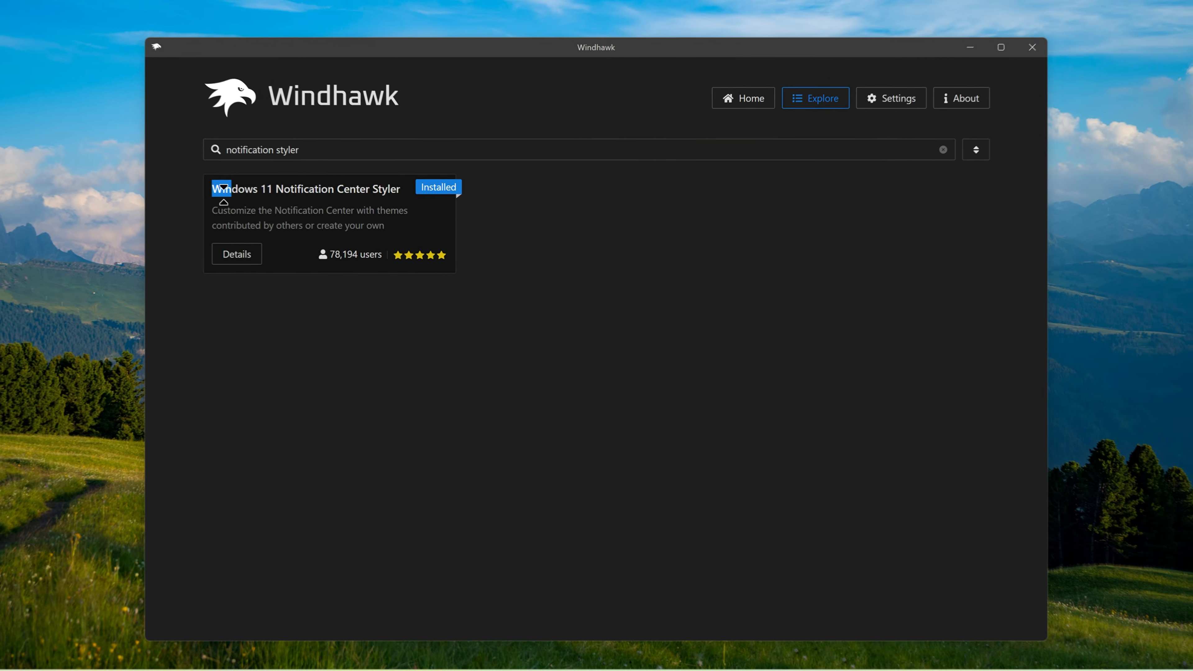
pyautogui.moveTo(257, 187); pyautogui.dragTo(372, 201)
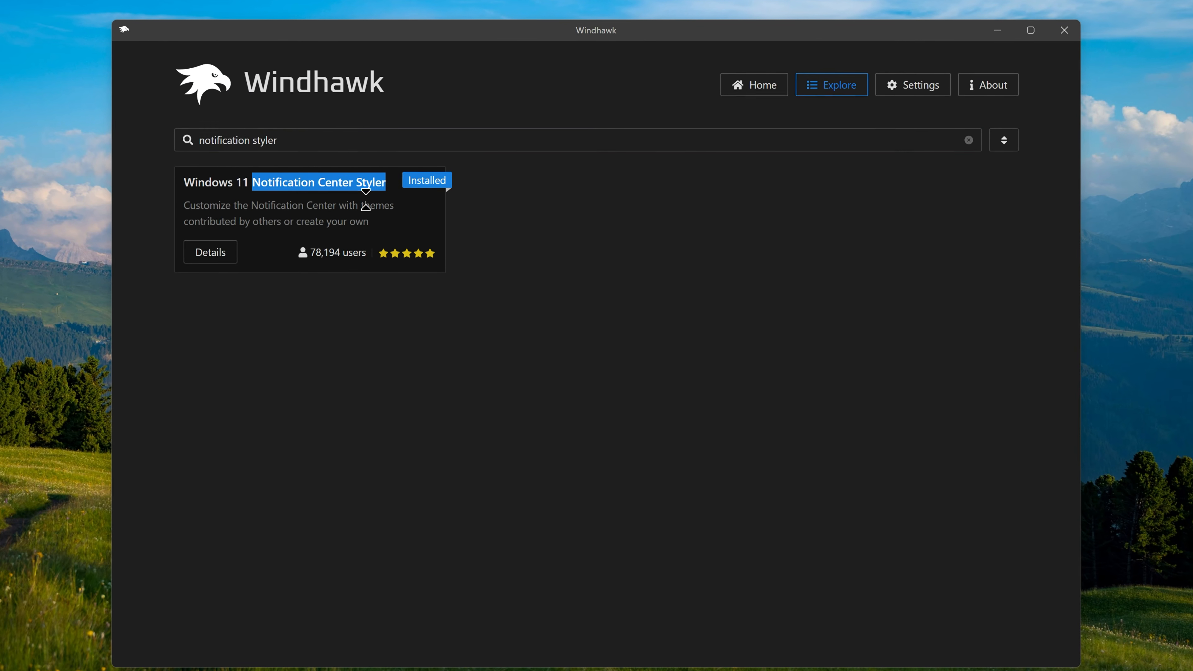
pyautogui.click(230, 253)
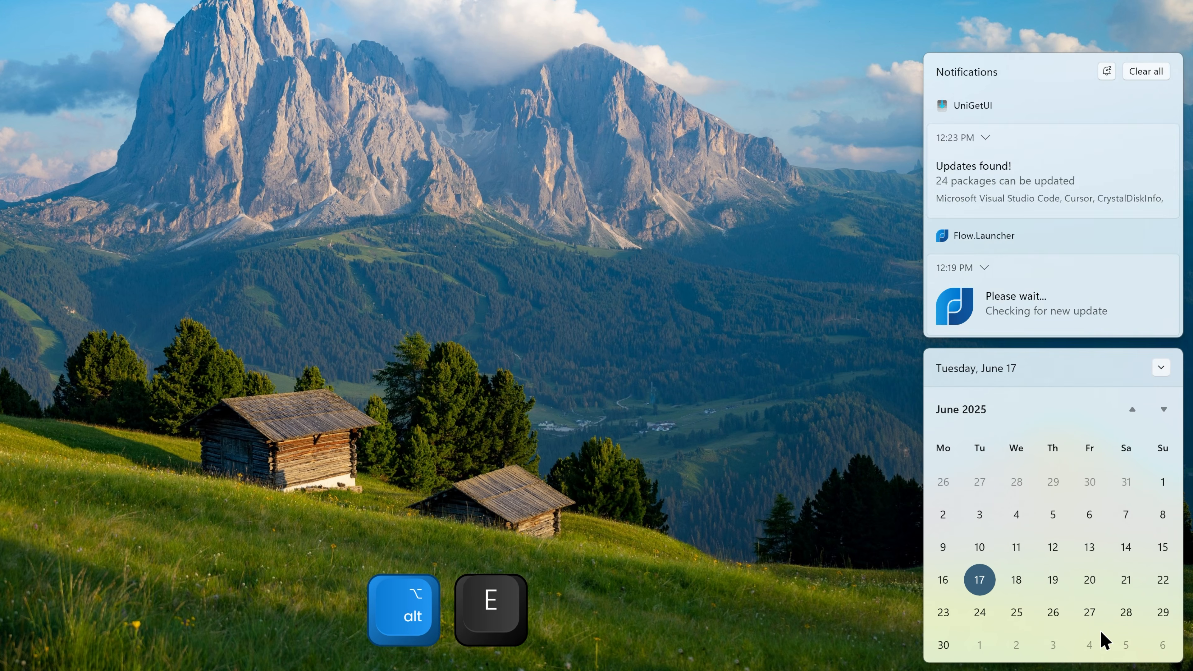
# Clear all notifications in the notification center
pyautogui.hotkey('alt', 'x')
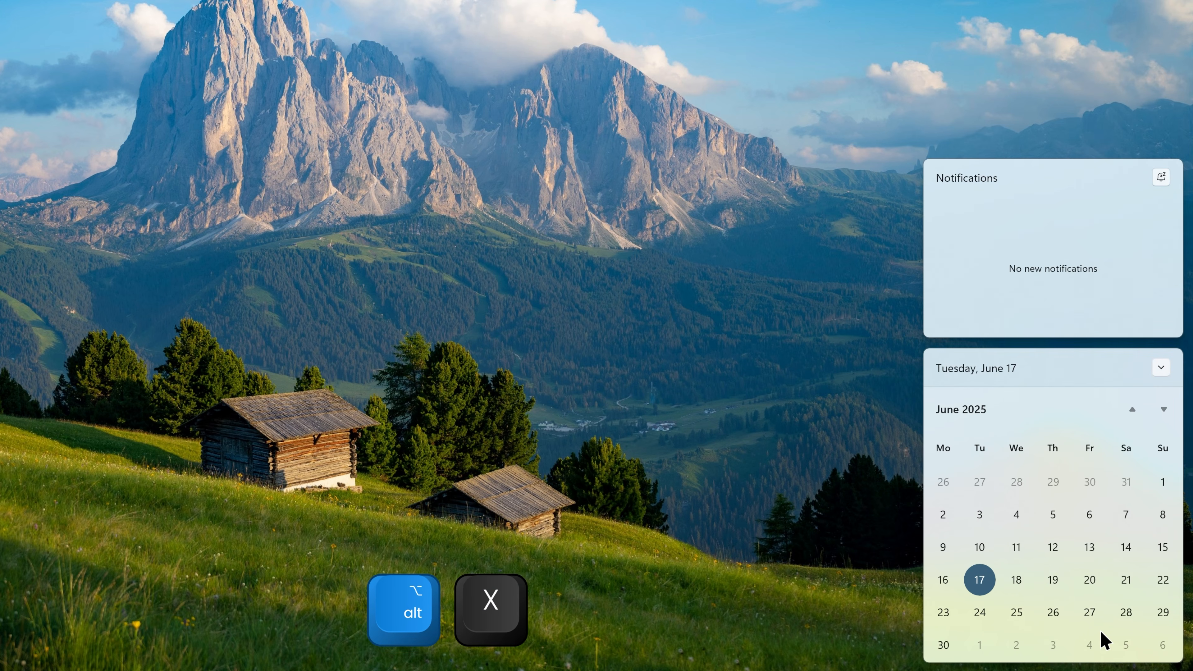
pyautogui.press('space')
pyautogui.press('e')
pyautogui.hotkey('alt', 'e')
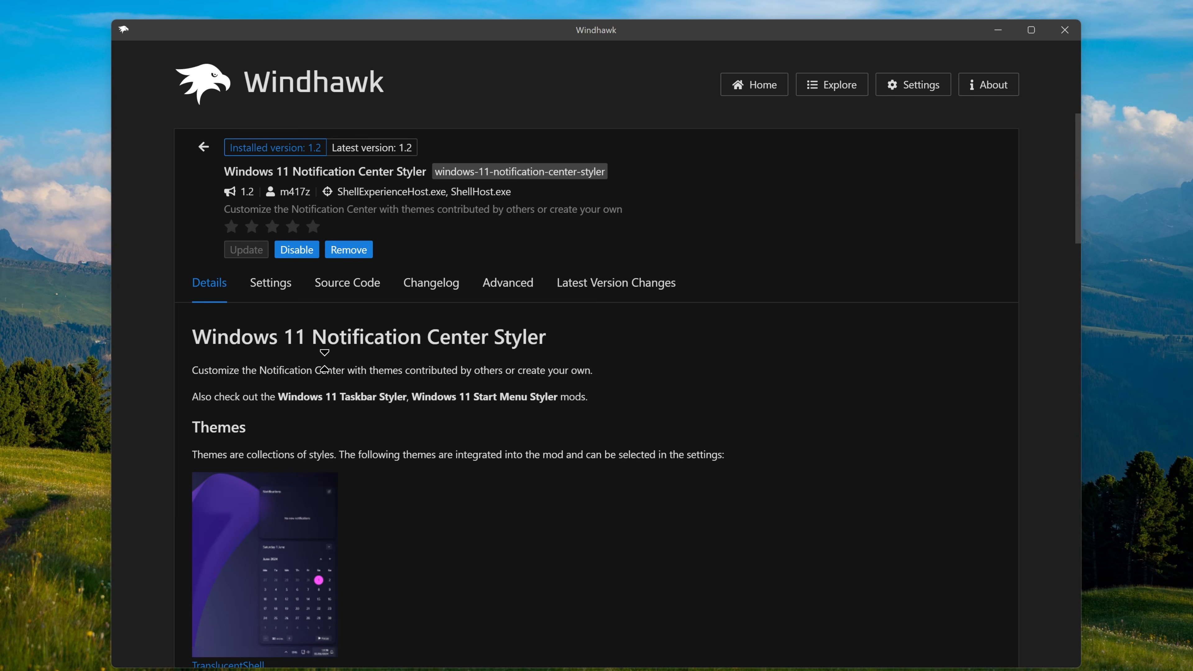
# Examine the theme and control styles settings of the "Windows 11 Notification Center Styler" mod
pyautogui.click(269, 280)
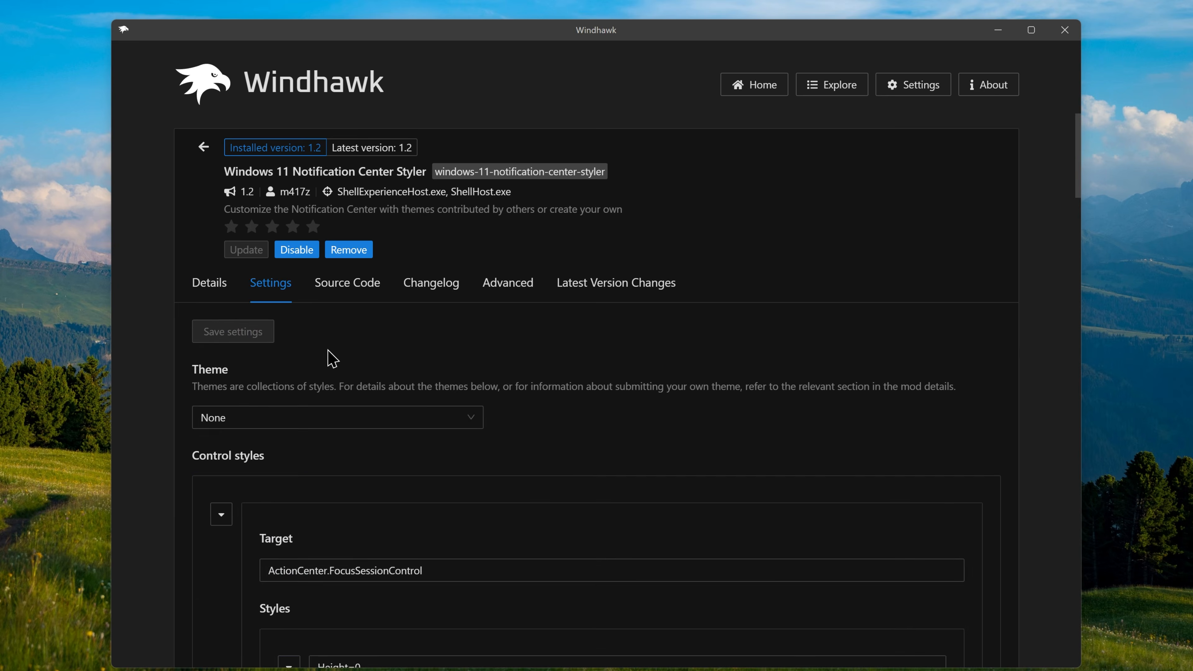
pyautogui.scroll(-3, 327, 359)
pyautogui.scroll(3, 376, 342)
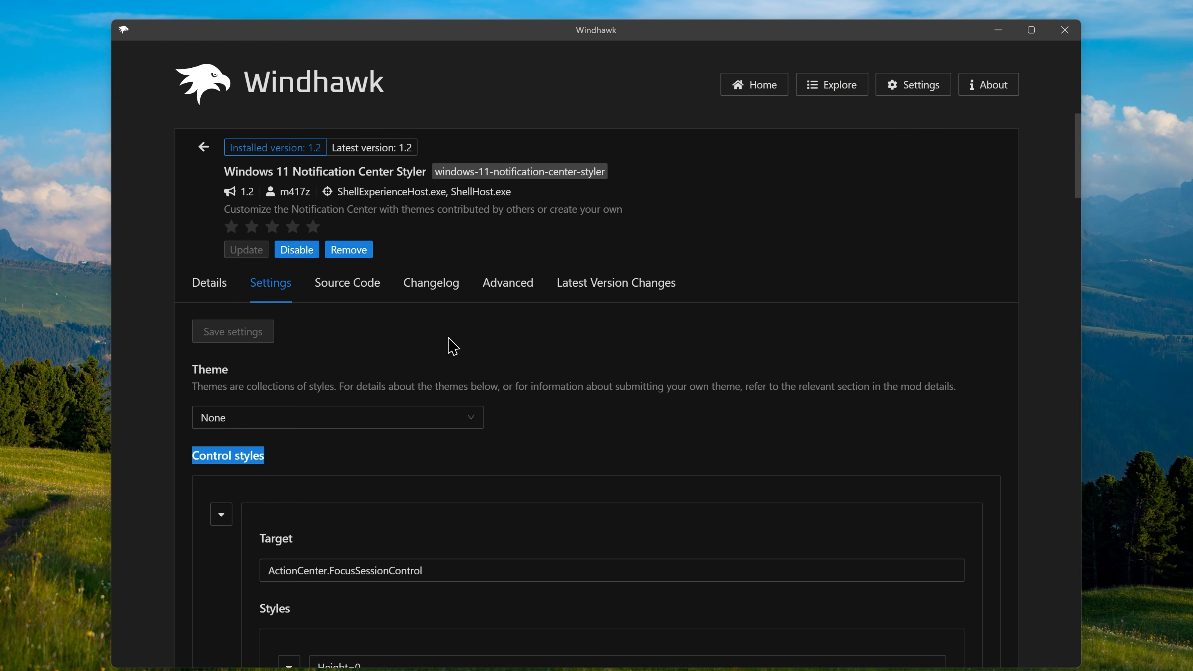
# Open the advanced options of the notification center styler mod and select the exportable mod settings text
pyautogui.click(491, 291)
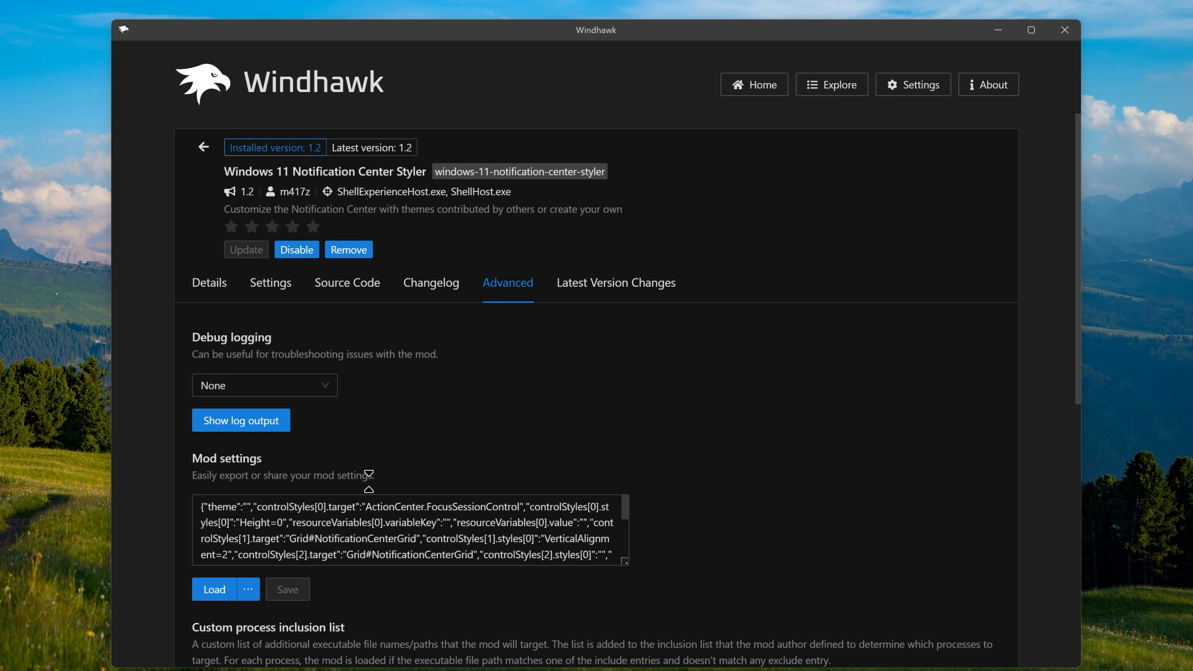
pyautogui.moveTo(199, 502); pyautogui.dragTo(586, 559)
pyautogui.scroll(3, 521, 534)
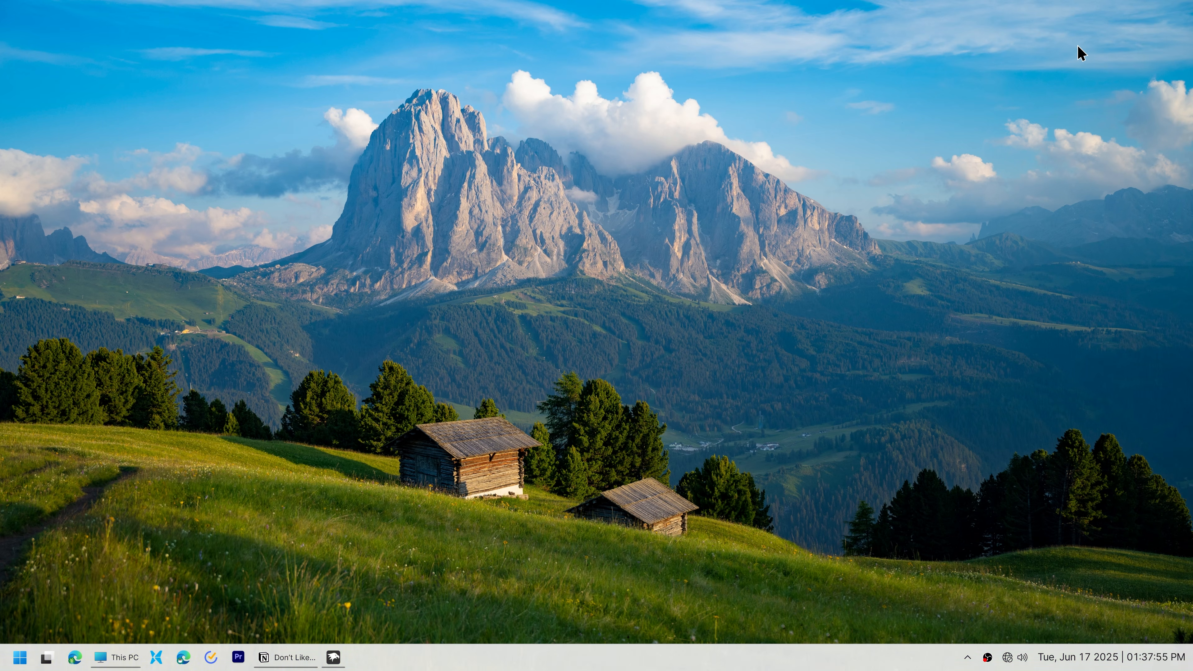
# Switch to the previous virtual desktop
pyautogui.press('super+ctrl+Left')
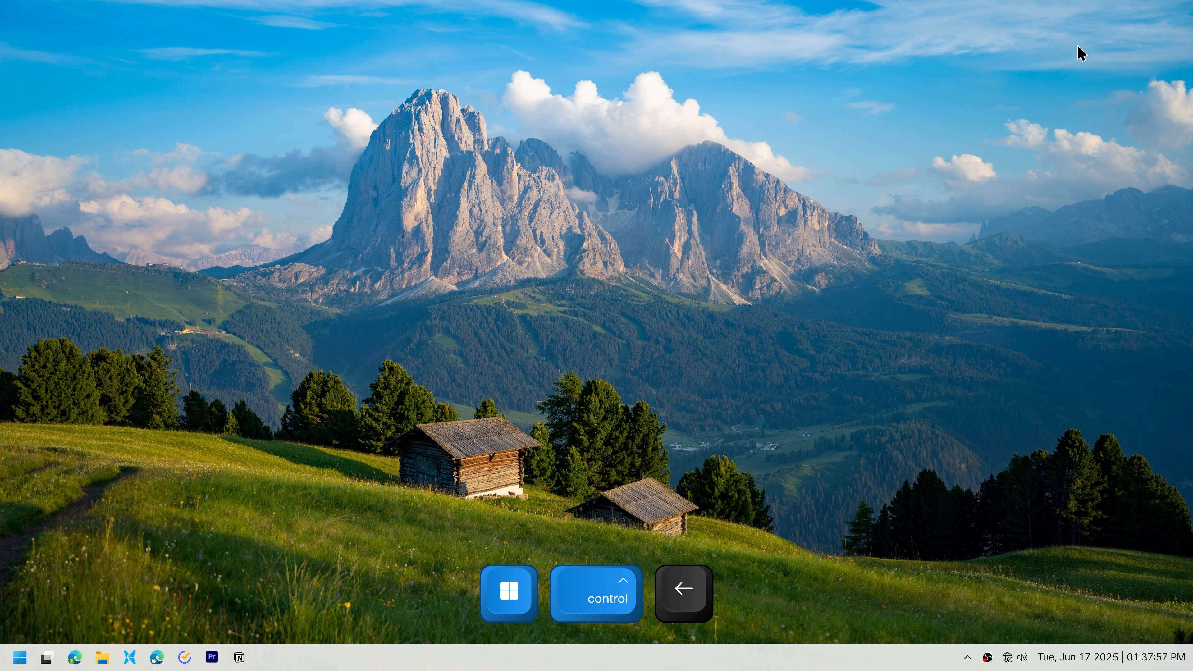
# Switch back and forth between the Work, Studying and Productivity virtual desktops to examine the transition between them
pyautogui.press('super+ctrl+Left')
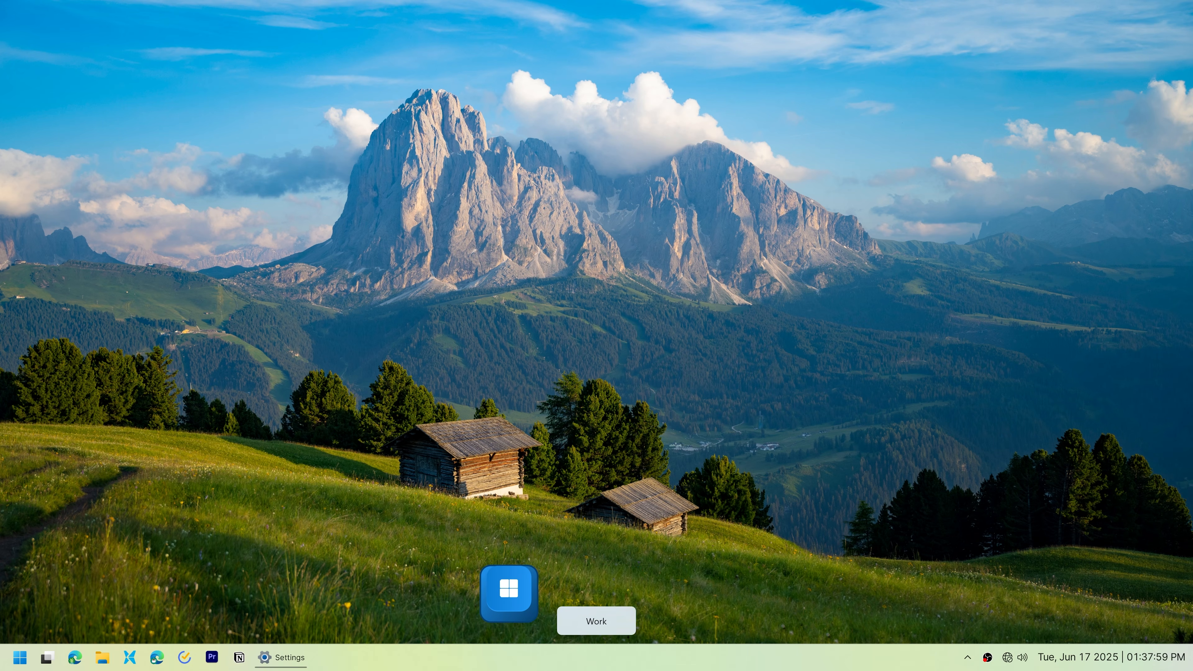
pyautogui.press('super+ctrl+Right')
pyautogui.press('super+ctrl+Right')
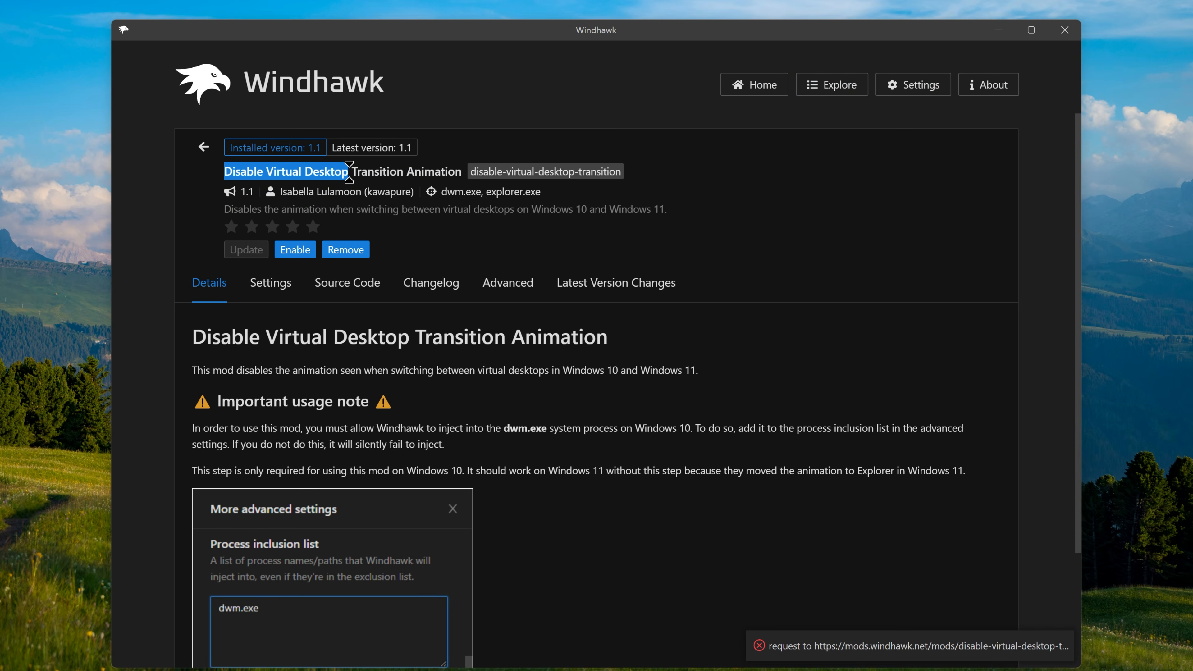
pyautogui.press('super+ctrl+Left')
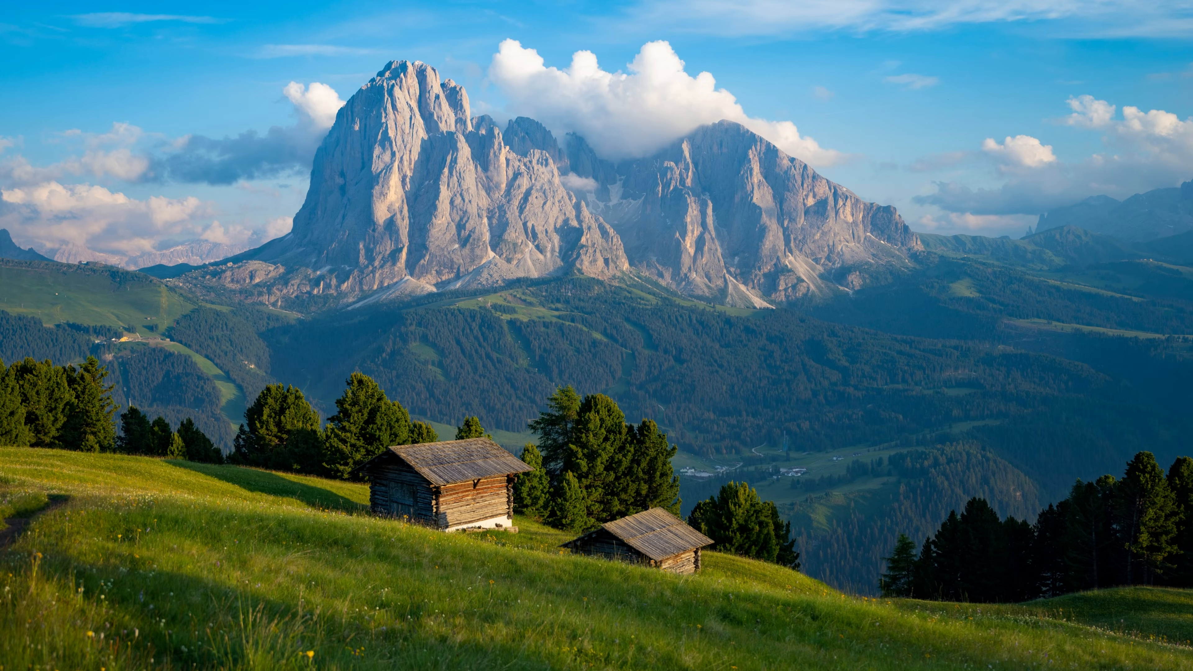
pyautogui.press('super+ctrl+Left')
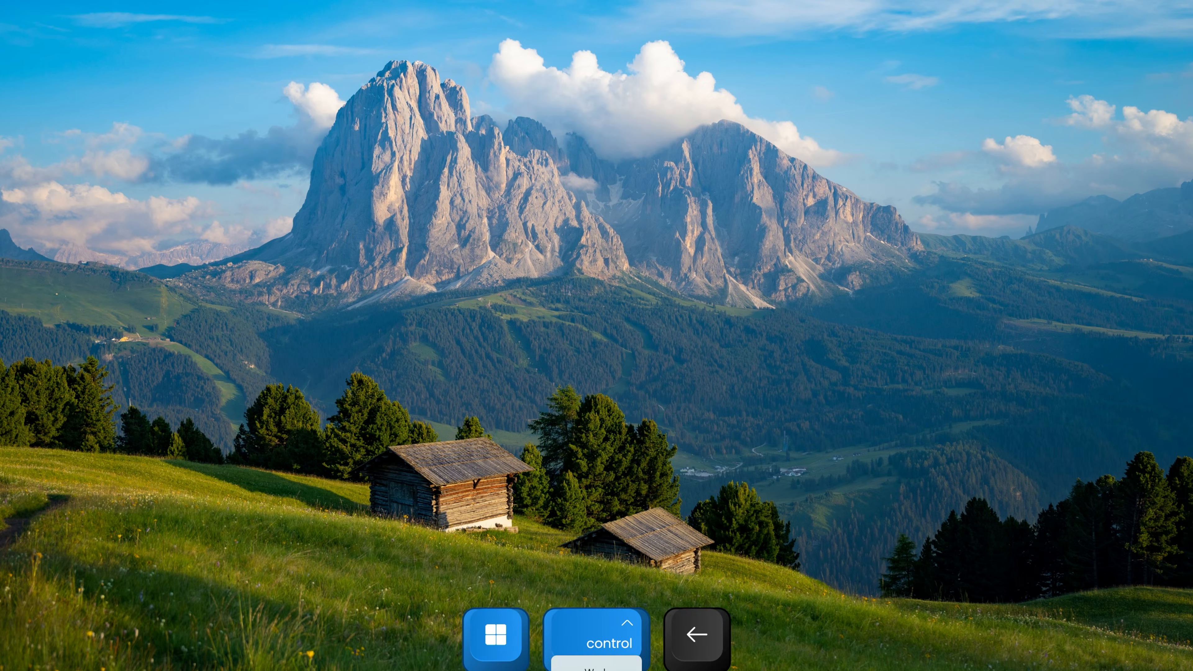
pyautogui.press('super+ctrl+Right')
pyautogui.press('super+ctrl+Right')
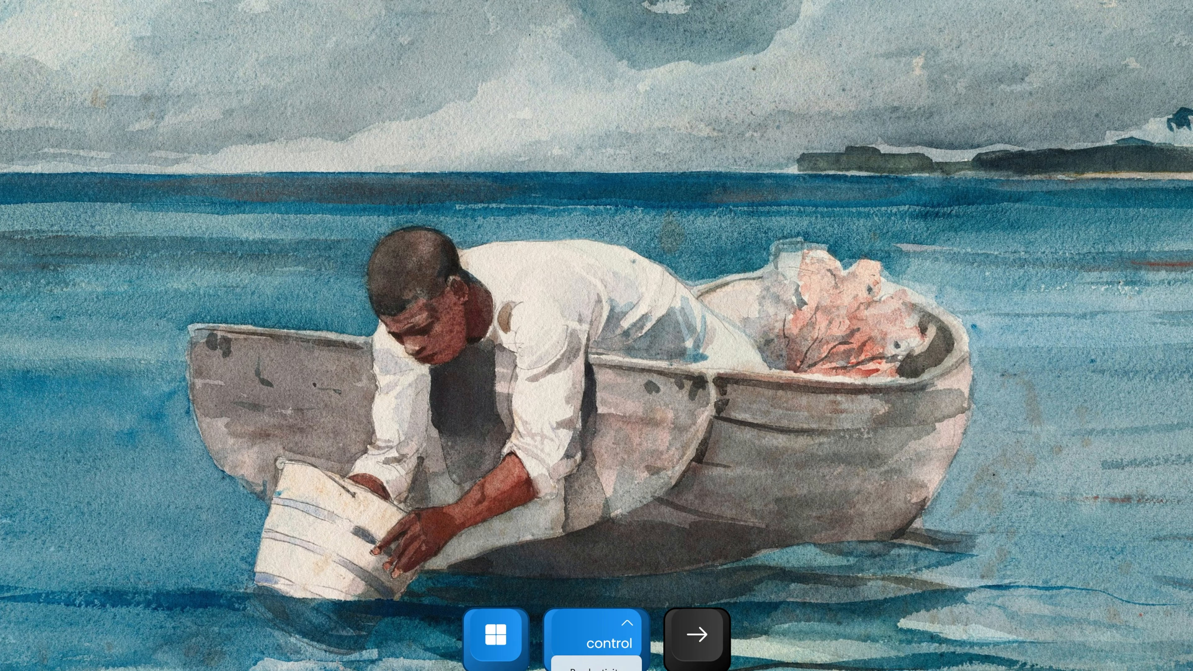
pyautogui.press('super+ctrl+Left')
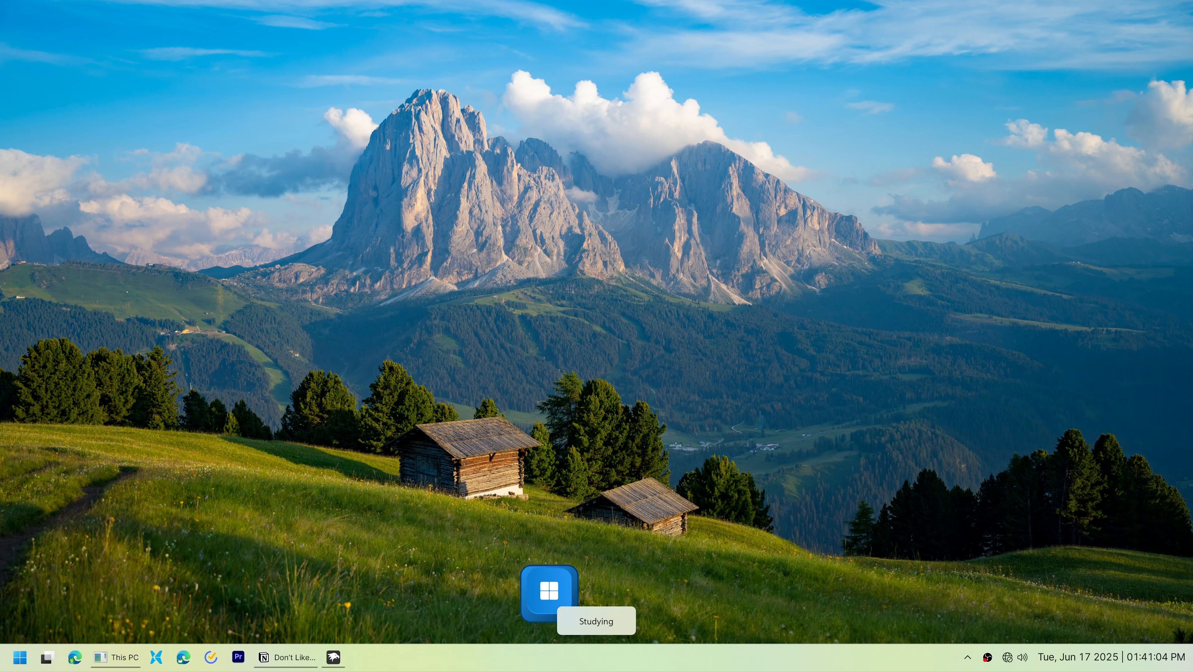
pyautogui.press('super+ctrl+Right')
pyautogui.press('super+ctrl+Left')
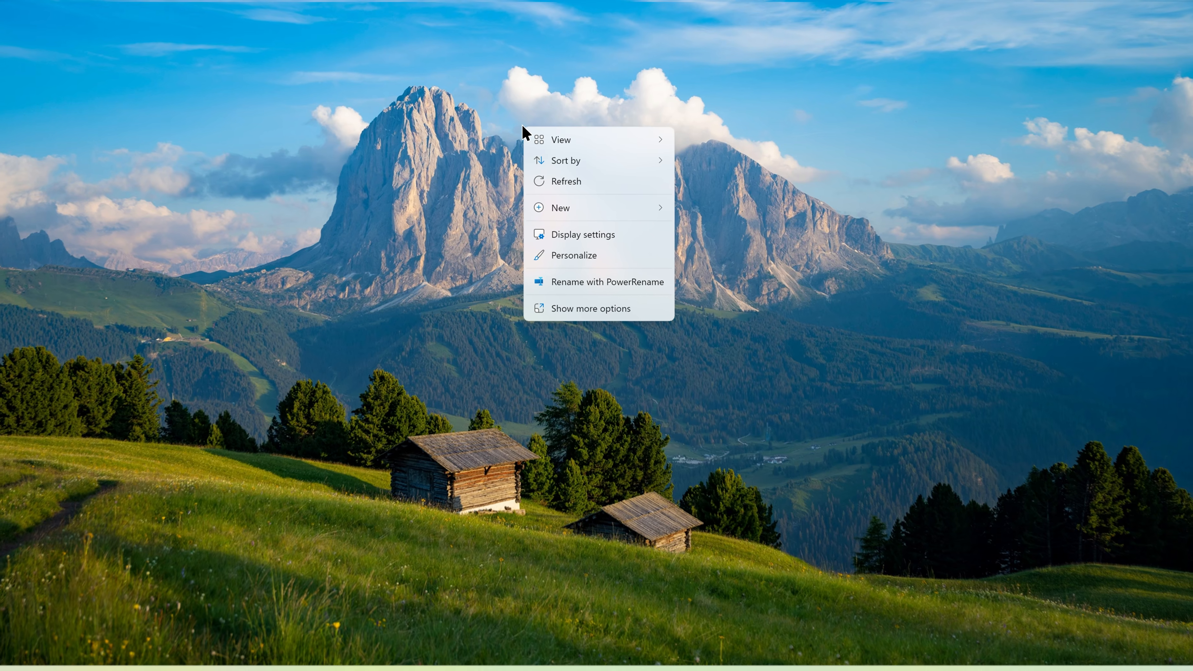
# Examine the desktop context menu with its expanded options, the customized View, File manage and New submenus, and the taskbar context menu
pyautogui.moveTo(564, 158)
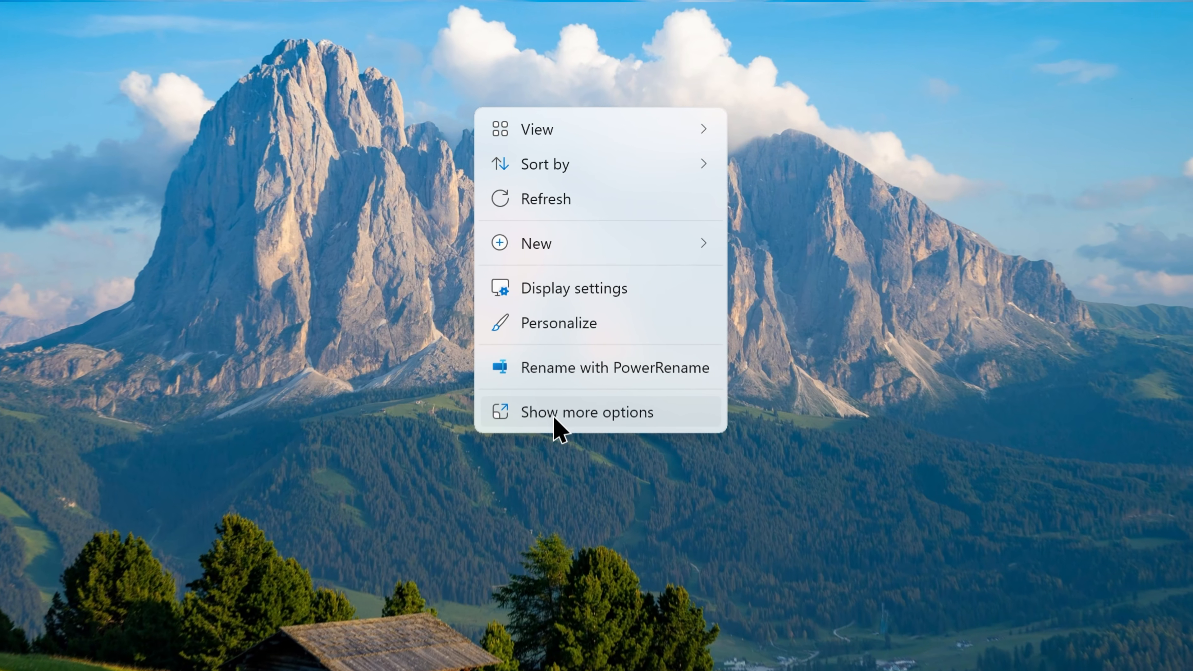
pyautogui.click(554, 419)
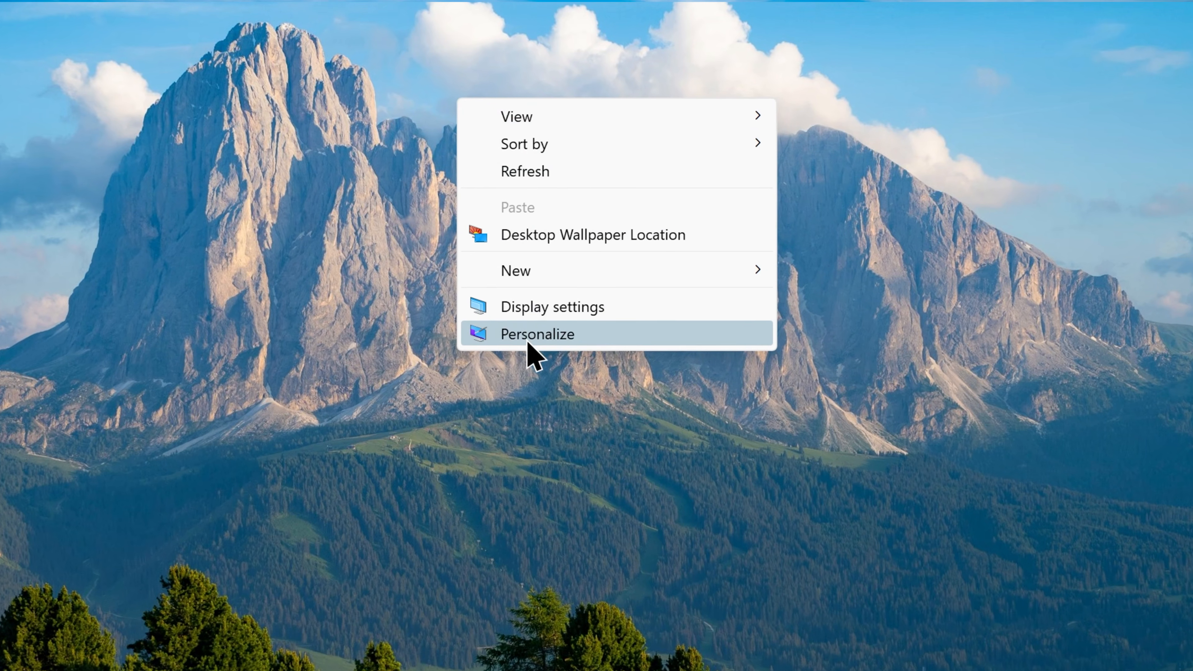
pyautogui.moveTo(534, 116)
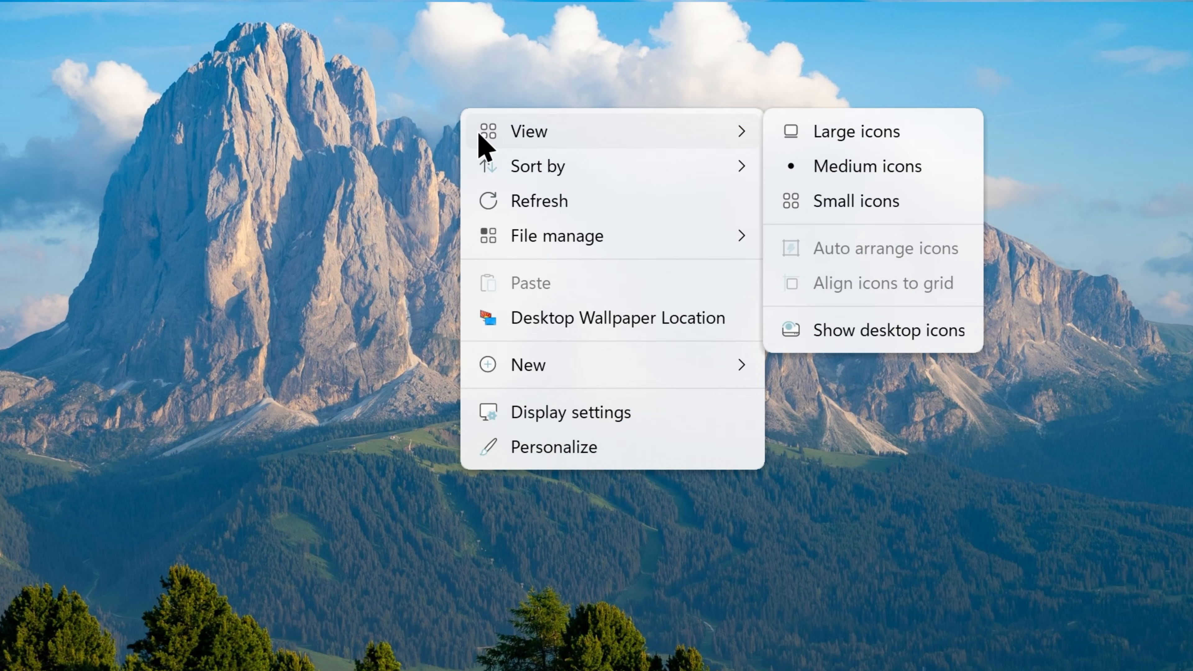
pyautogui.moveTo(507, 174)
pyautogui.moveTo(515, 230)
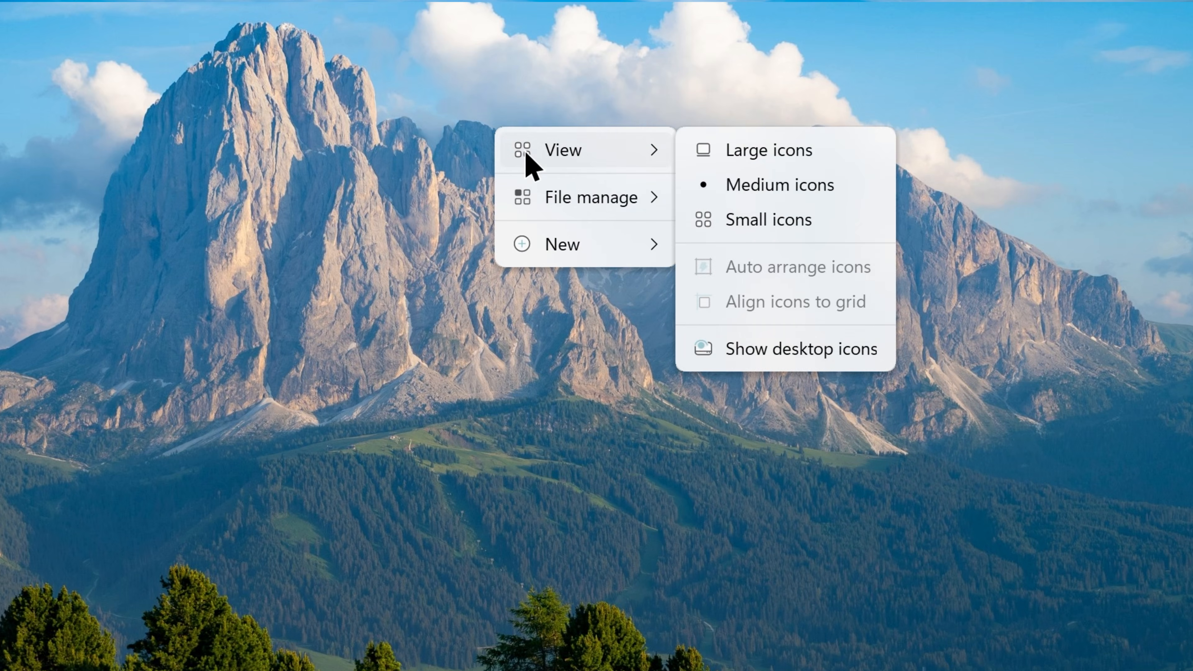
pyautogui.moveTo(531, 200)
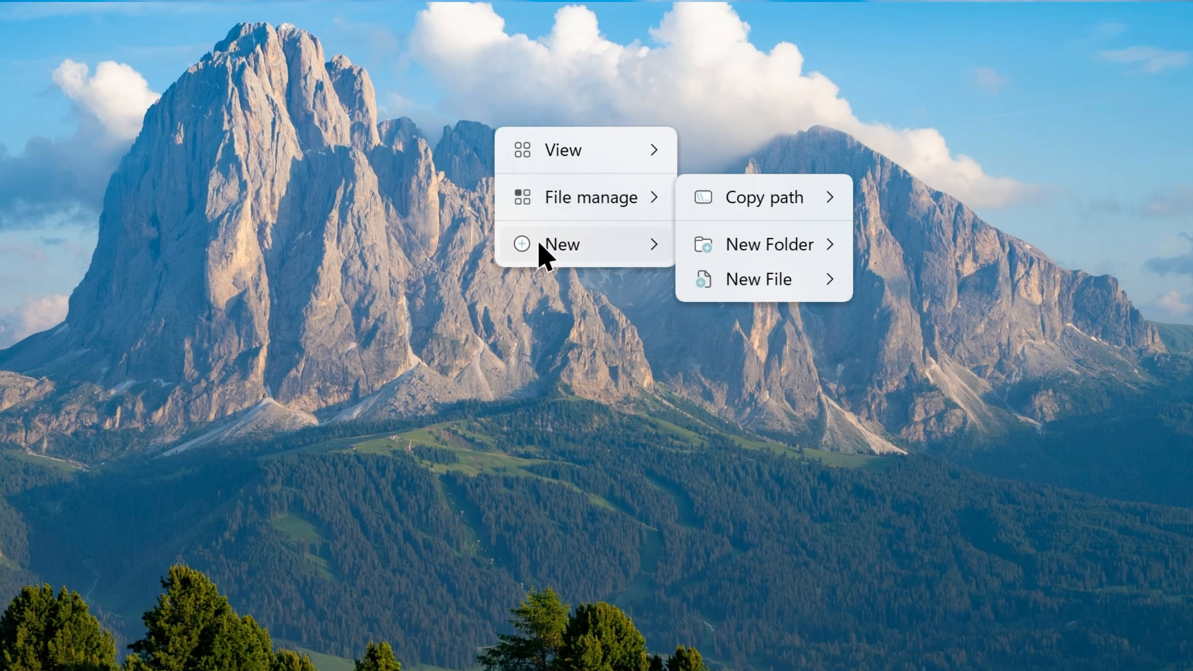
pyautogui.moveTo(540, 244)
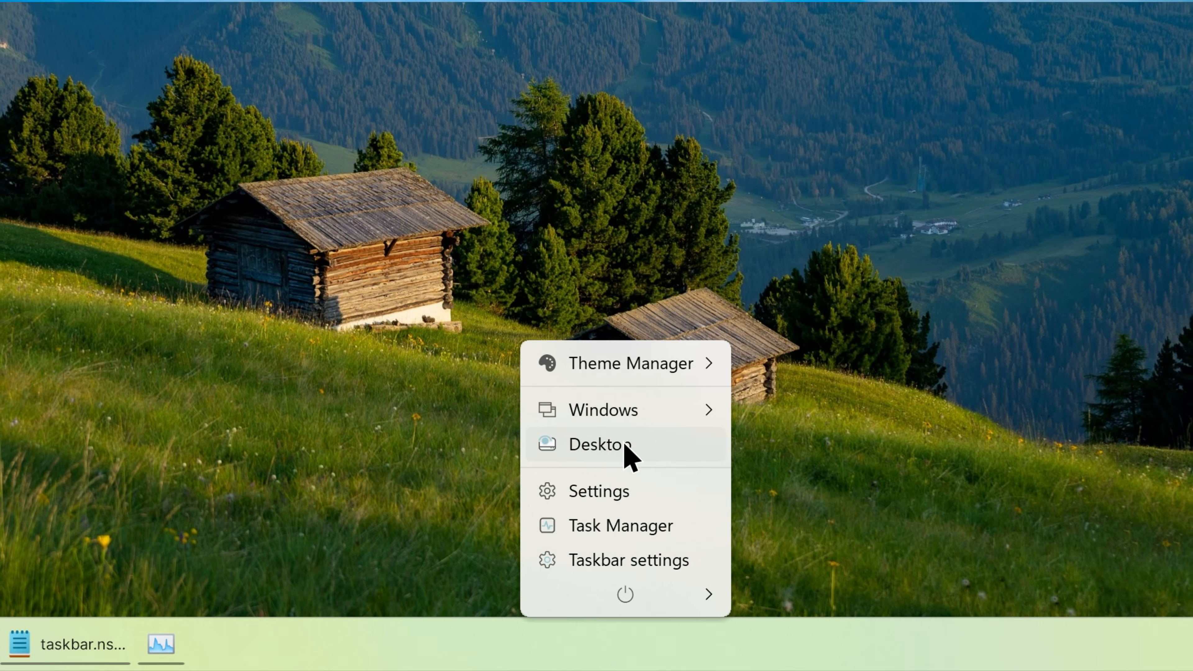
pyautogui.moveTo(635, 420)
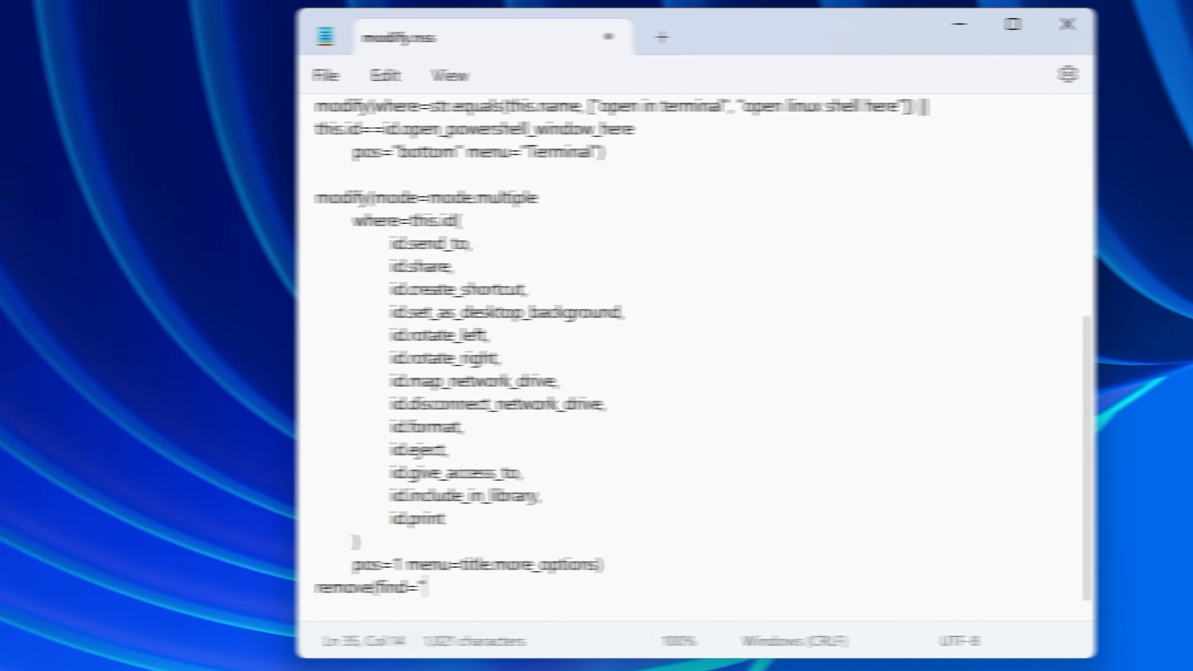
# Complete the remove rule at the end of modify.nss with "Nvidia Control Panel" as the item to find
pyautogui.write('Nvidia Control Panel")')
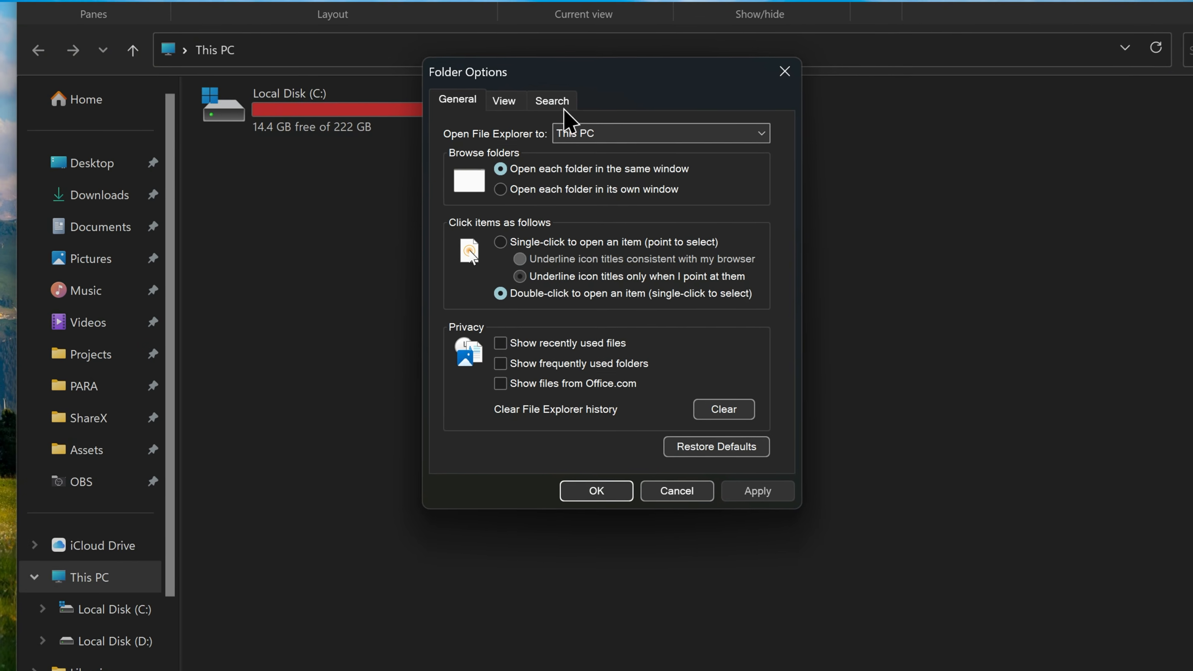
# Examine the View and Search pages of Folder Options, the property pages of Local Disk (D:) and the Run dialog
pyautogui.click(505, 168)
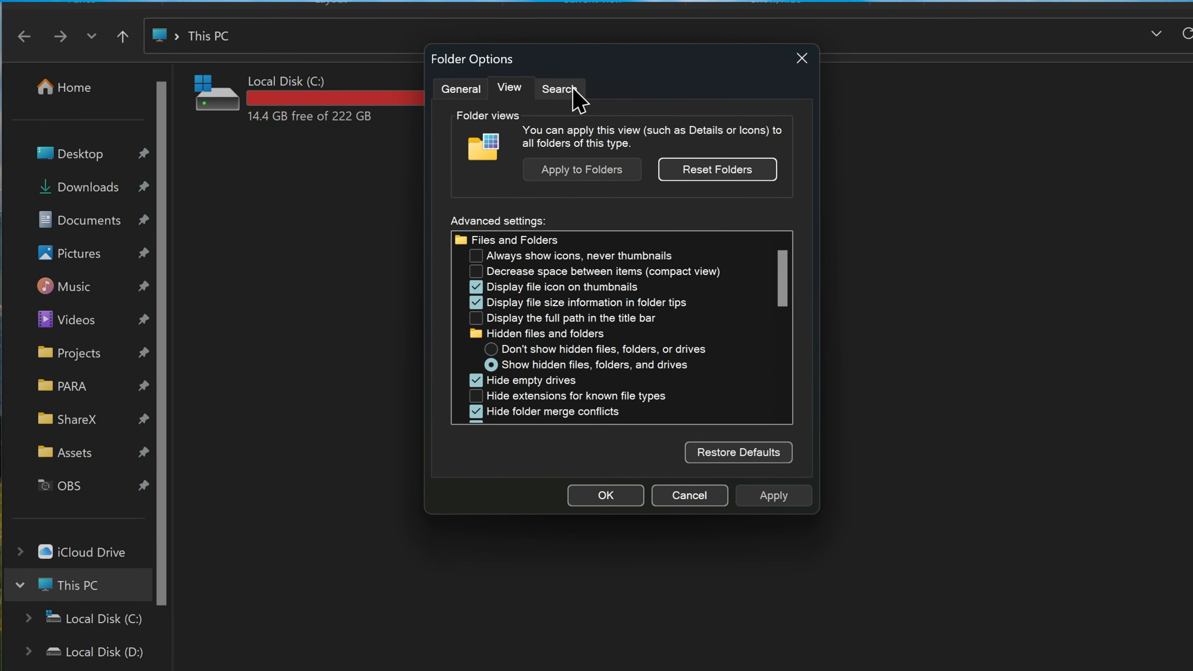
pyautogui.click(545, 94)
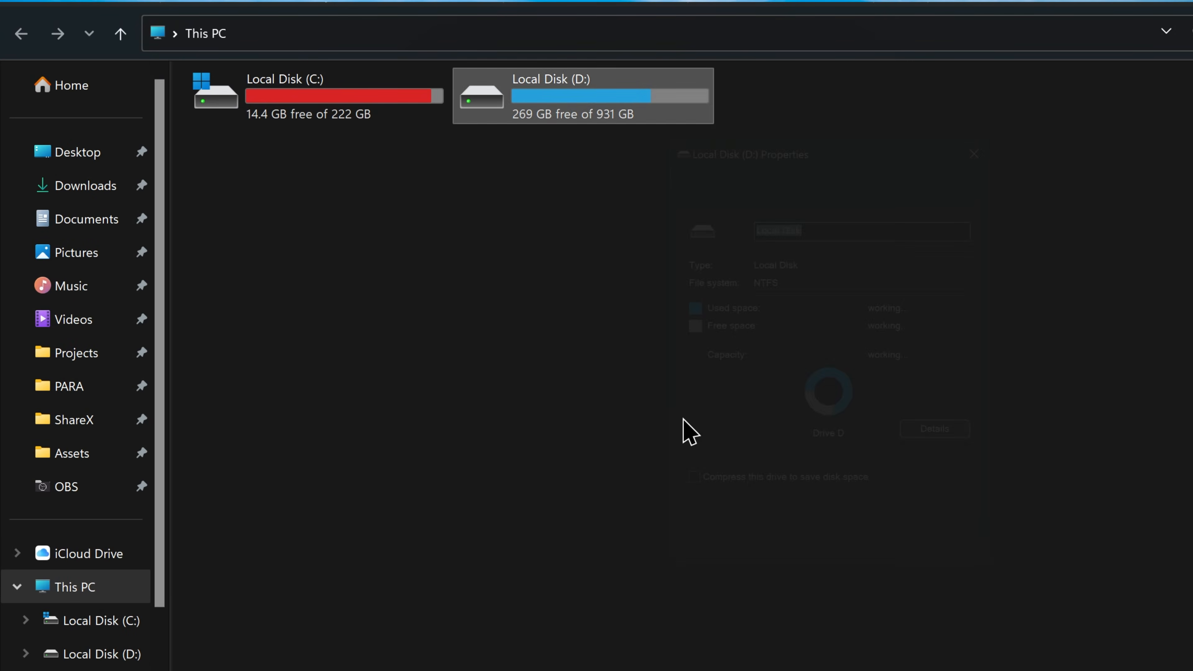
pyautogui.click(796, 174)
pyautogui.click(791, 155)
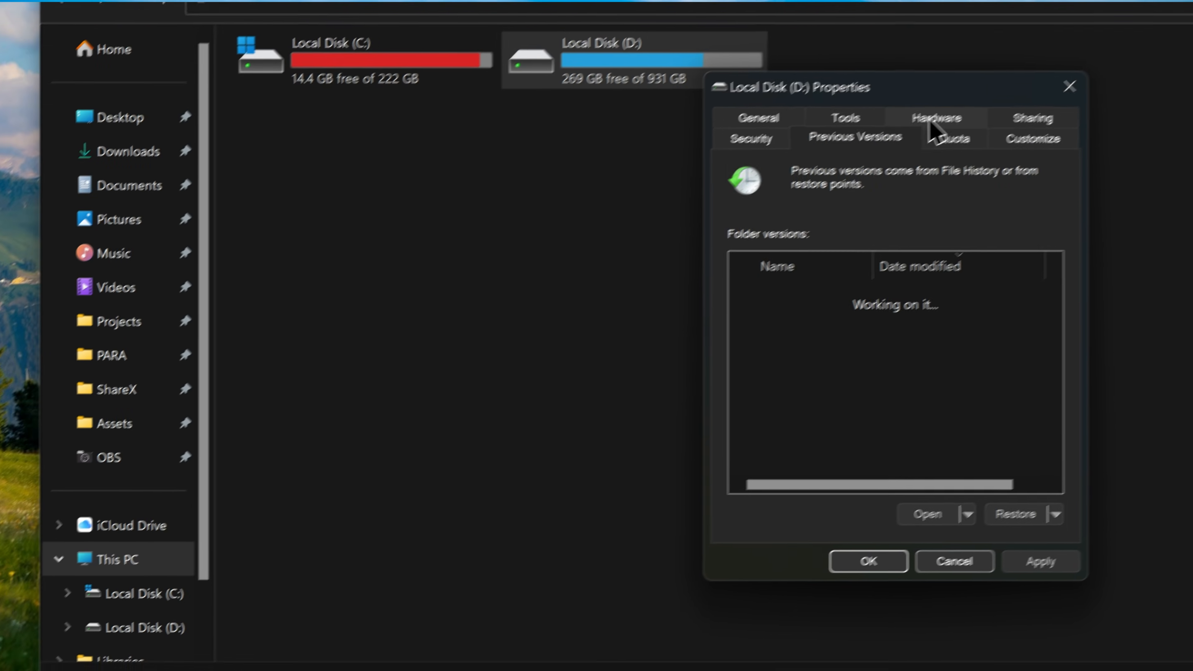
pyautogui.click(932, 119)
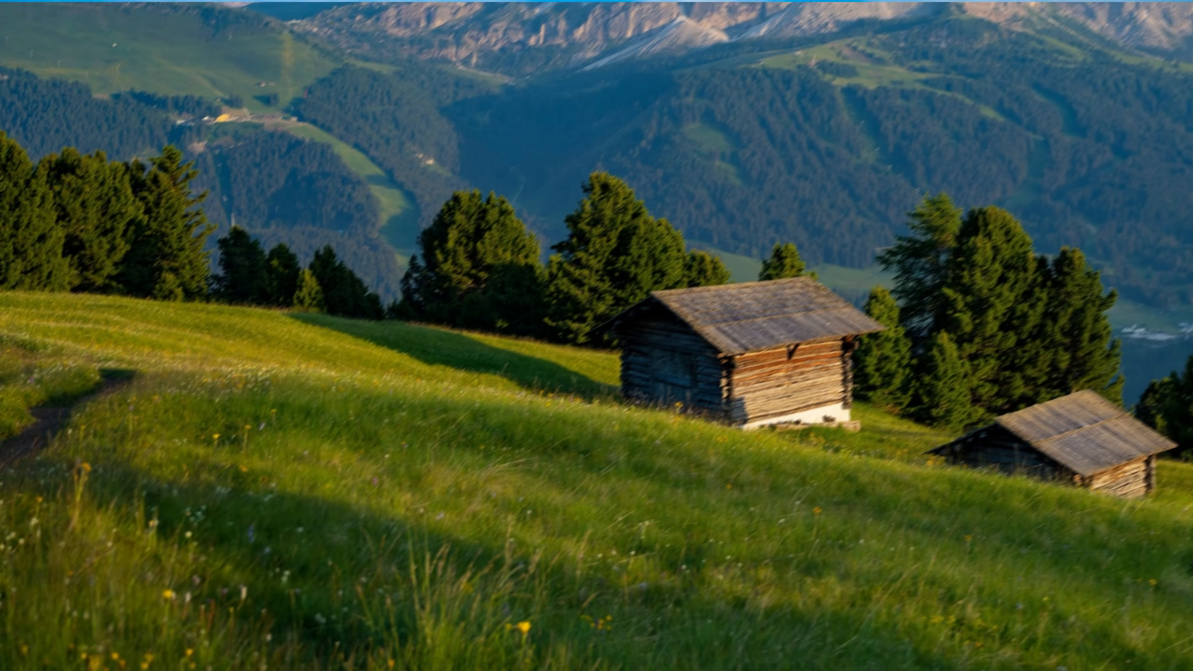
pyautogui.press('super+r')
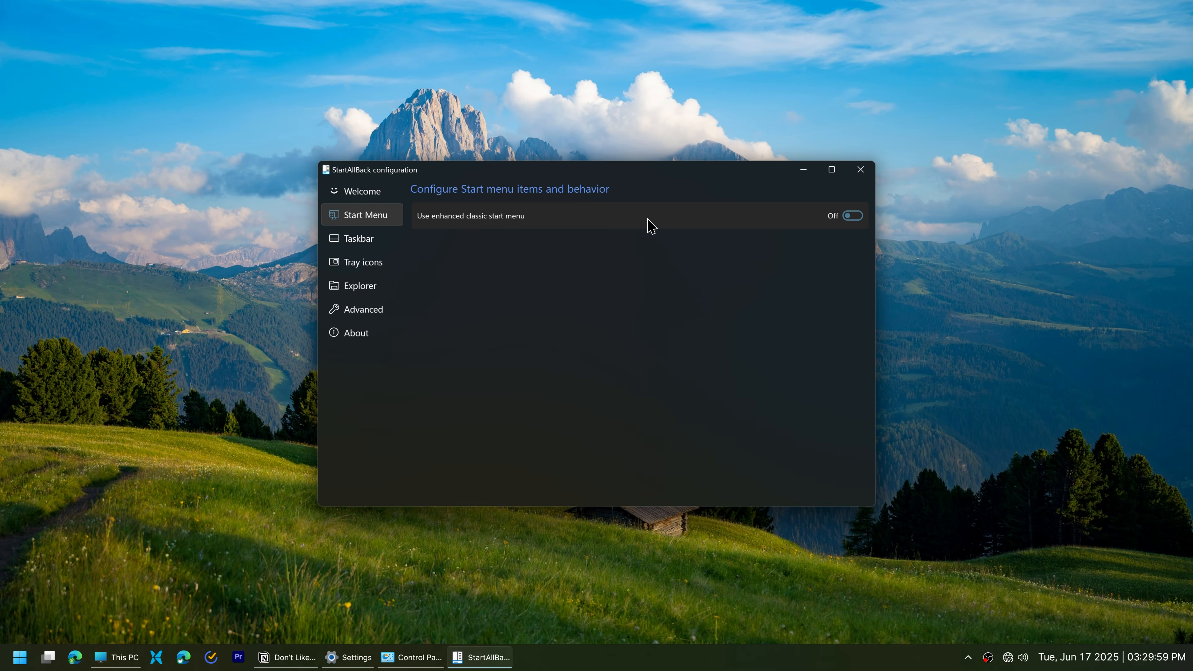
# Try the enhanced classic start menu and taskbar in StartAllBack and open the Start menu
pyautogui.click(853, 215)
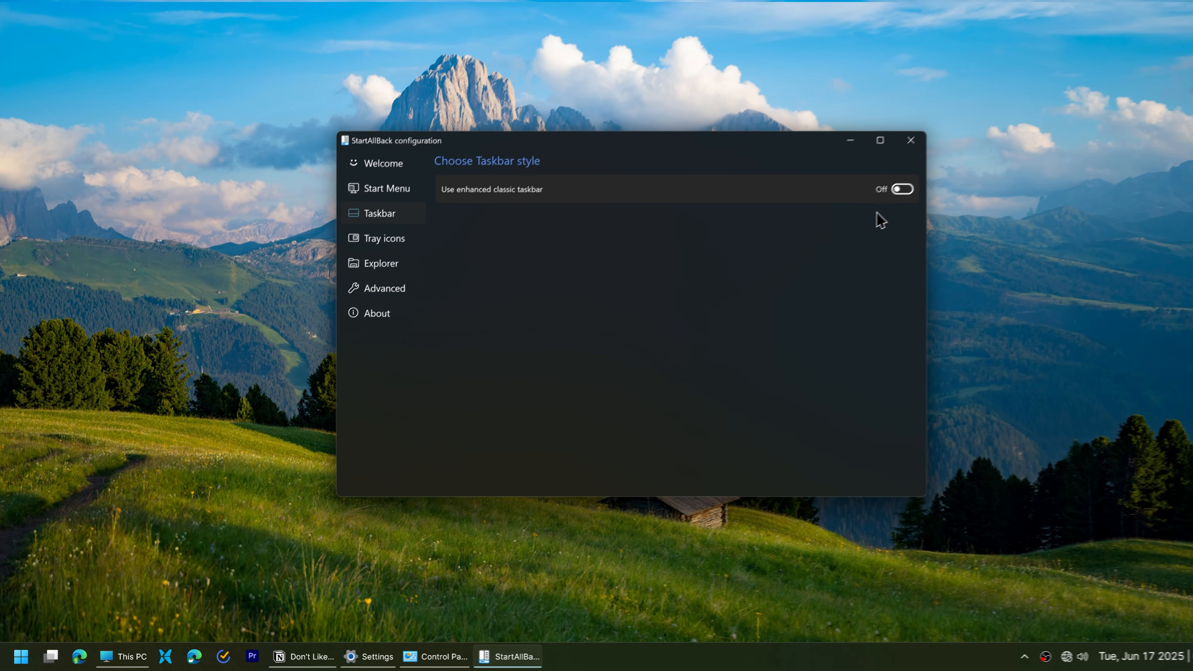
pyautogui.click(851, 215)
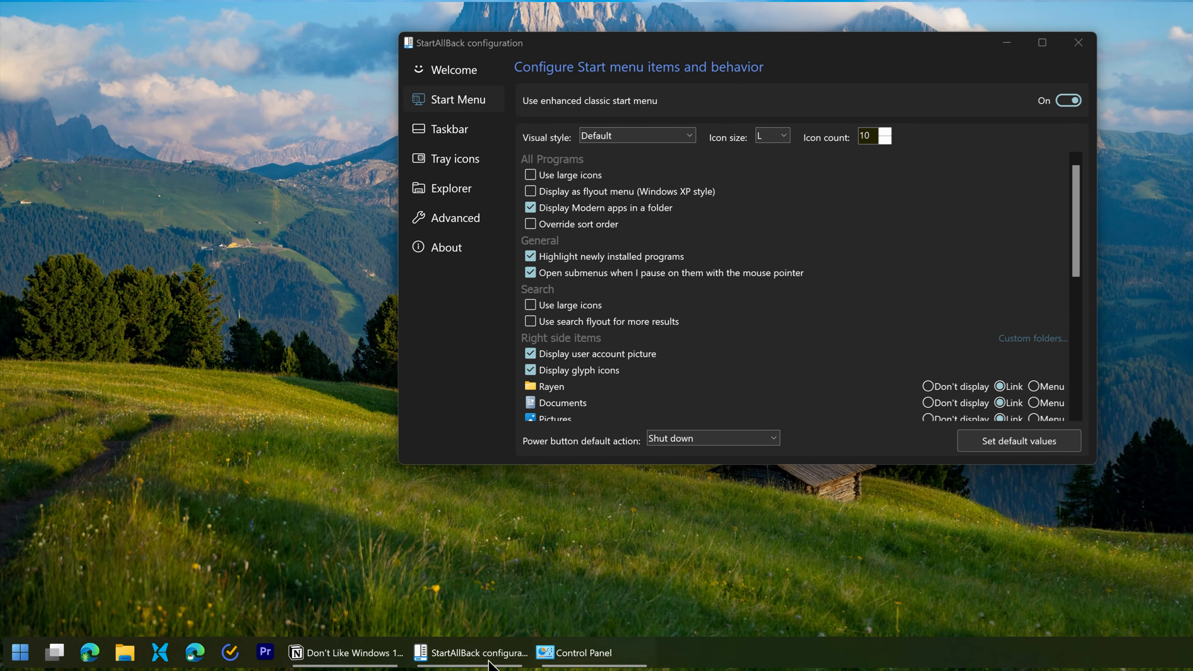
pyautogui.click(14, 655)
pyautogui.click(14, 656)
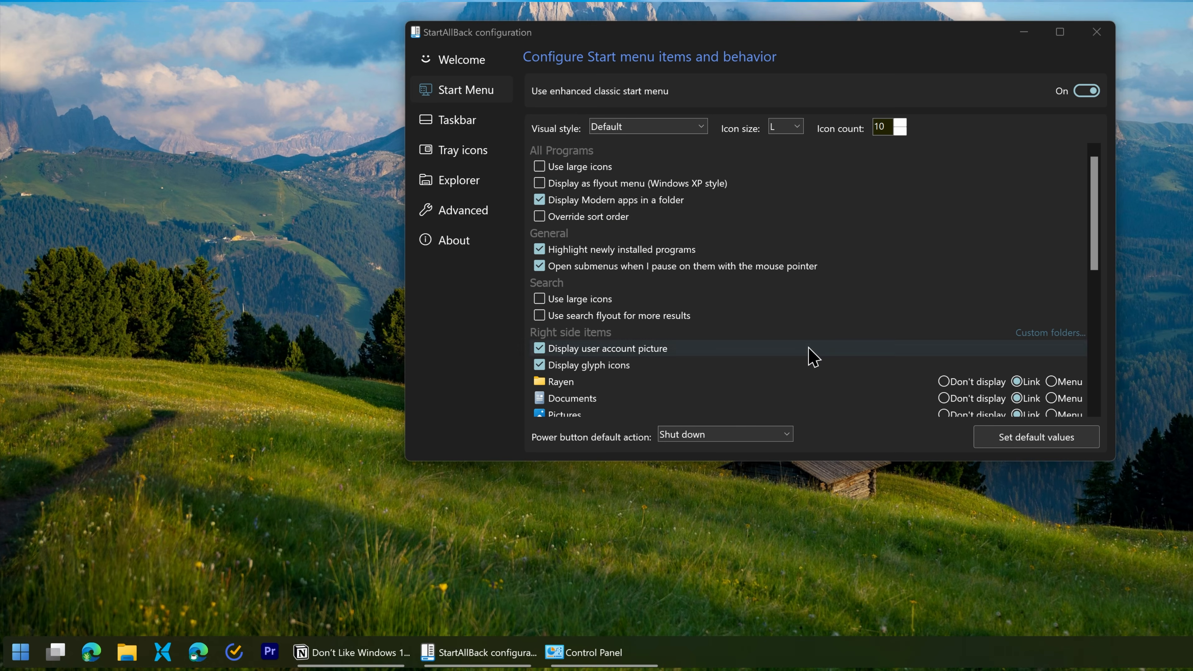
# Turn off the enhanced classic start menu and the enhanced classic taskbar in the StartAllBack configuration
pyautogui.click(1085, 93)
pyautogui.click(449, 128)
pyautogui.click(1085, 93)
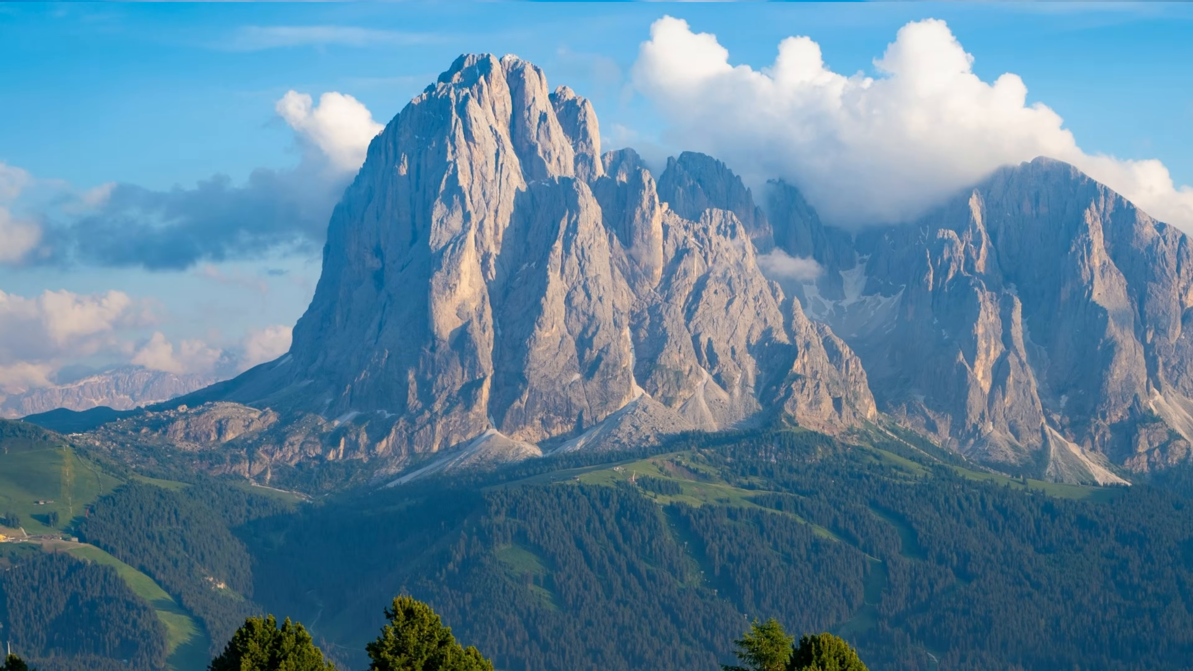
# Open a File Explorer window and choose an entry from the Start button's context menu
pyautogui.press('super+e')
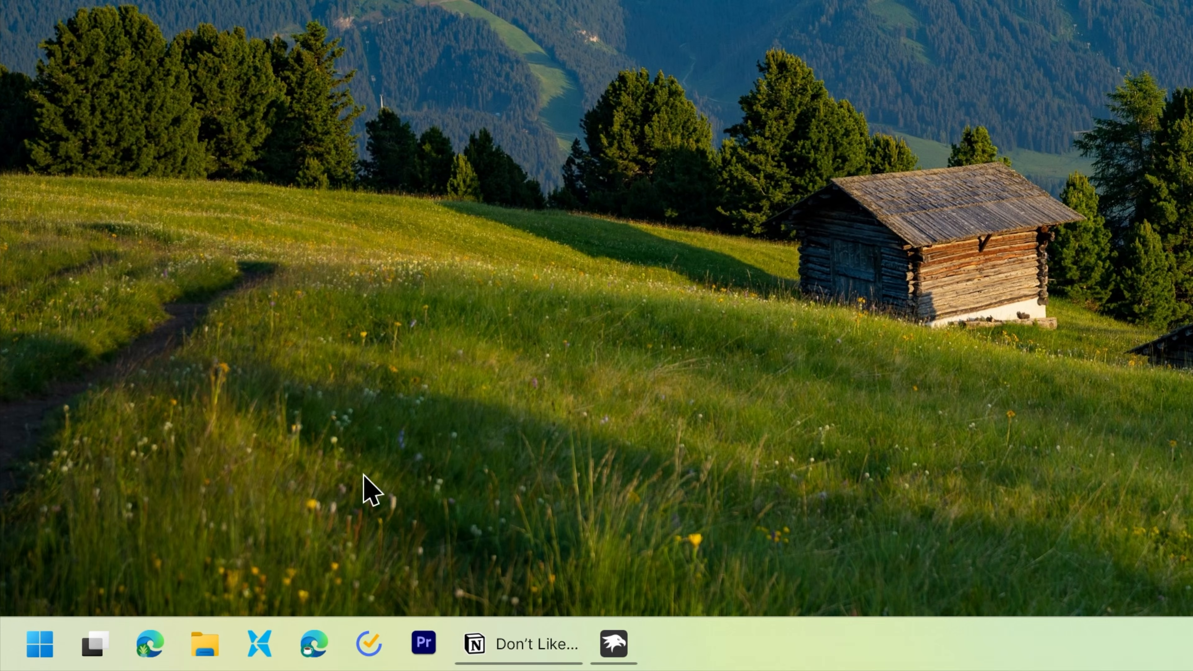
pyautogui.rightClick(31, 652)
pyautogui.click(62, 580)
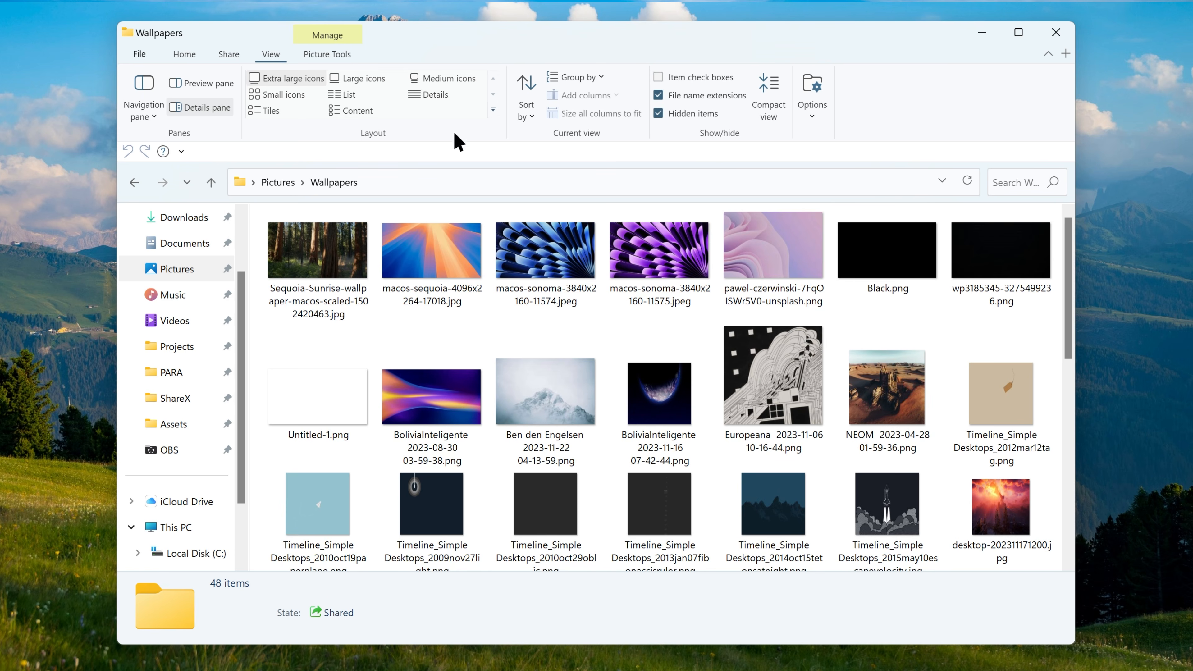
# Minimize the ribbon in the Wallpapers window and open new File Explorer locations with the add-tab option
pyautogui.click(1048, 54)
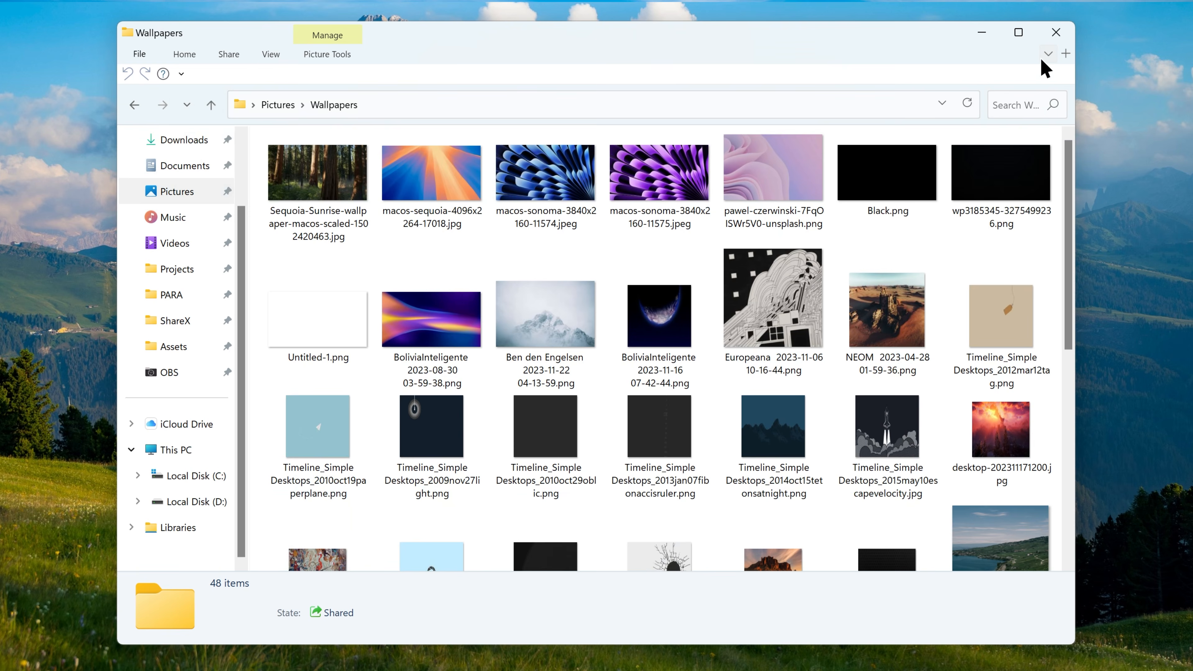
pyautogui.click(1065, 54)
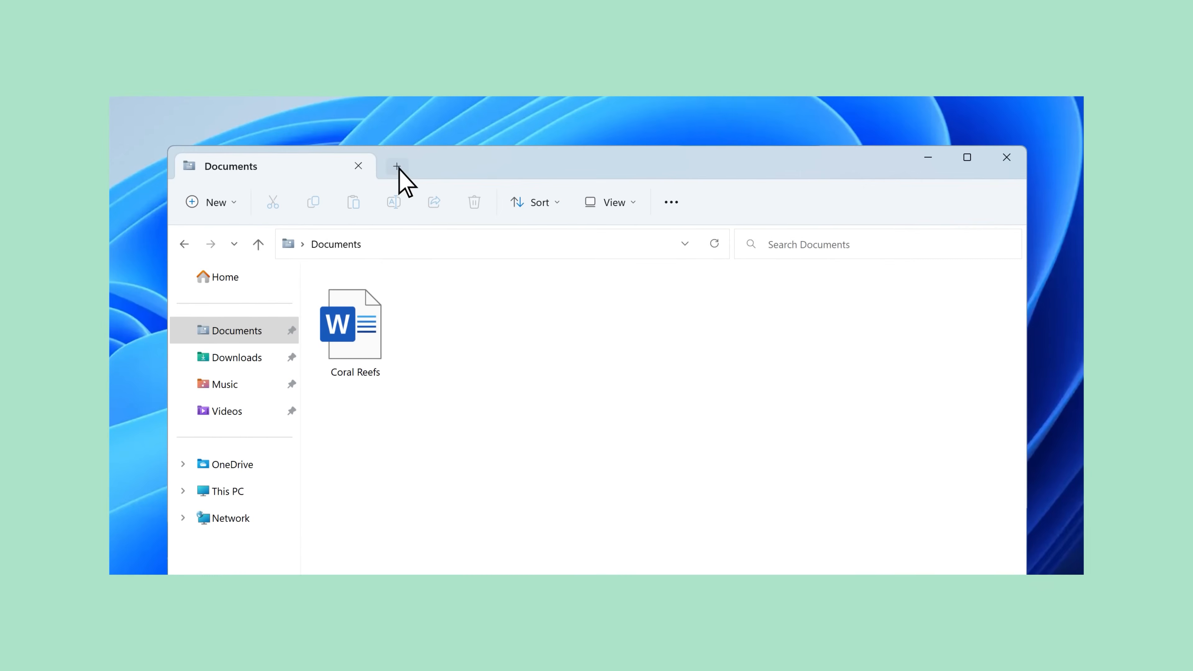
pyautogui.click(397, 166)
pyautogui.doubleClick(464, 341)
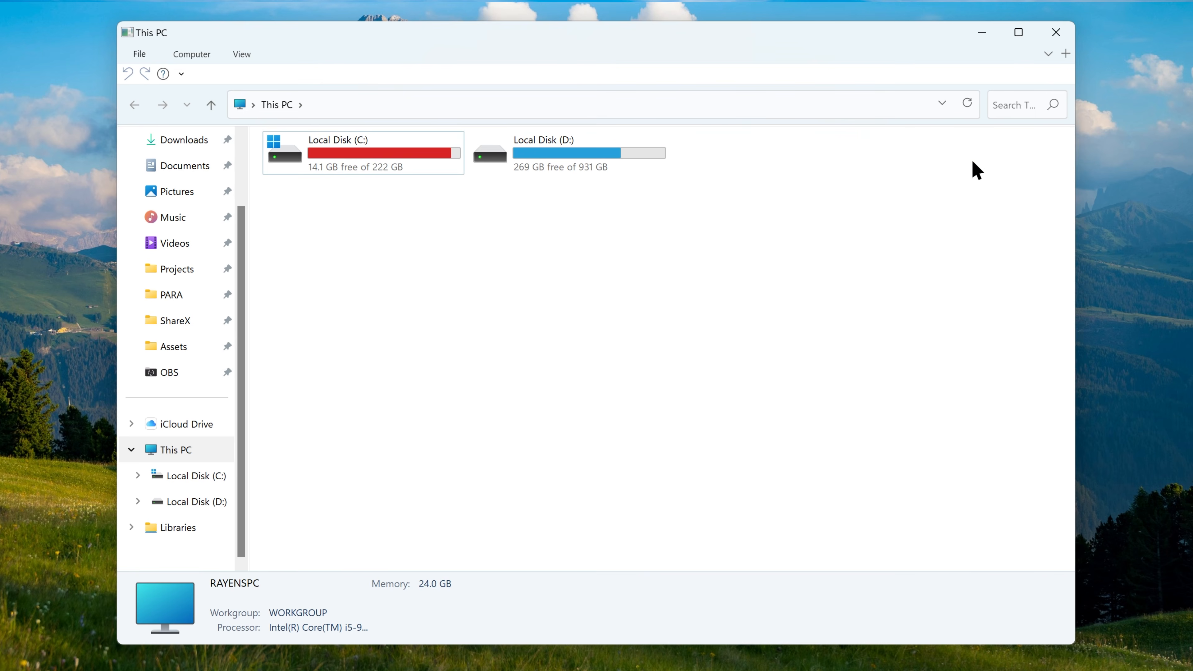
# Show the Quick Access Toolbar above the ribbon in File Explorer
pyautogui.rightClick(1047, 56)
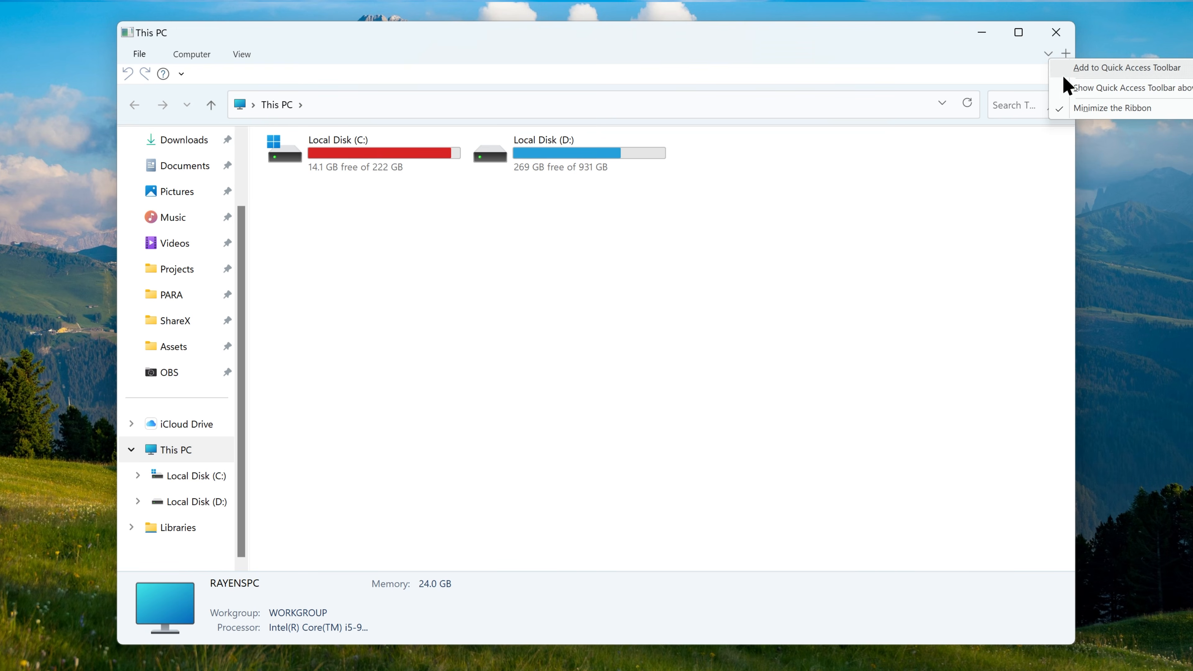
pyautogui.click(1063, 83)
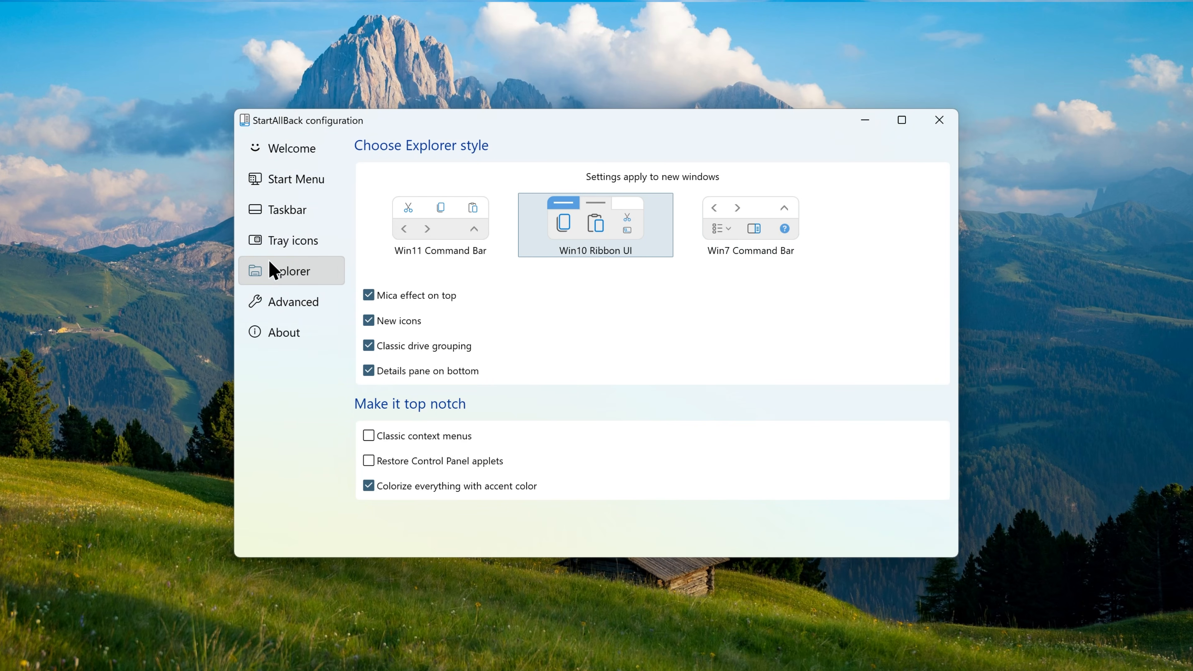
# Set the "Details pane on bottom" option in StartAllBack's Explorer style and view the details of several images in the Wallpapers folder
pyautogui.click(372, 375)
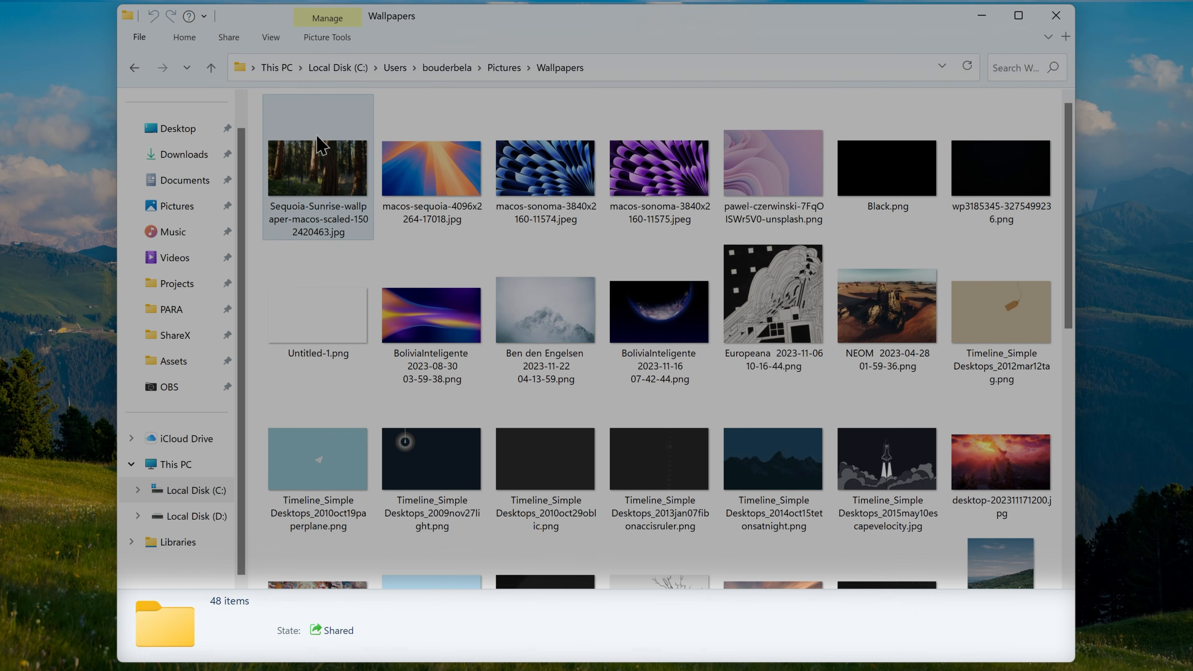
pyautogui.click(323, 145)
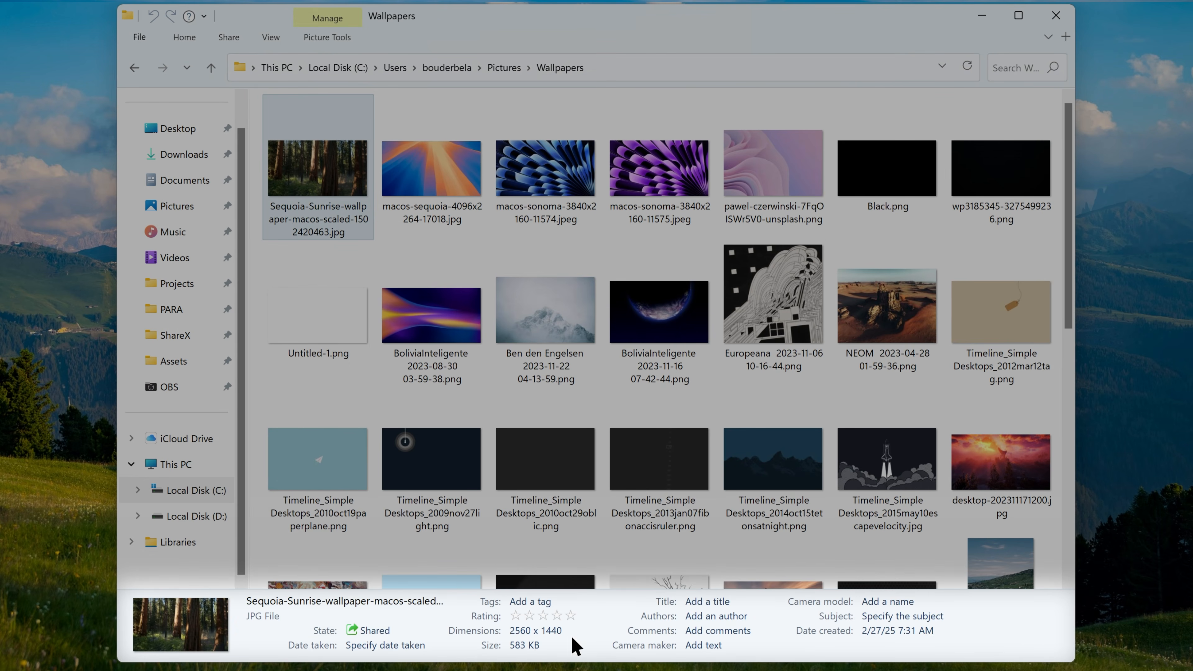
pyautogui.click(450, 176)
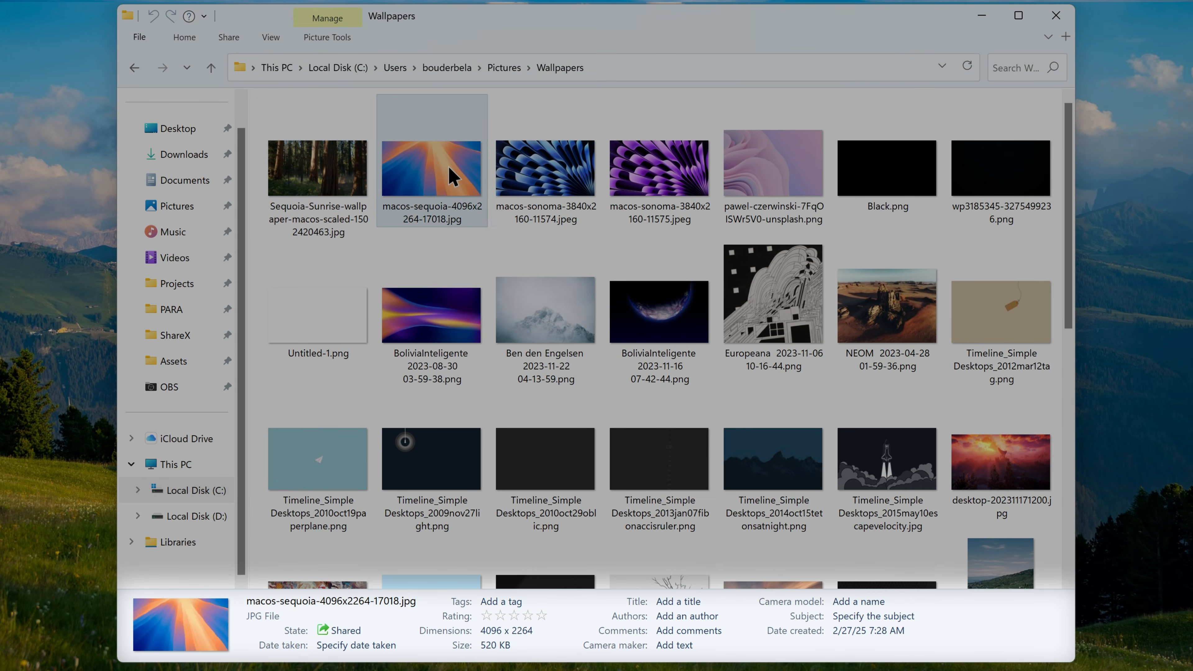
pyautogui.click(546, 169)
pyautogui.click(674, 169)
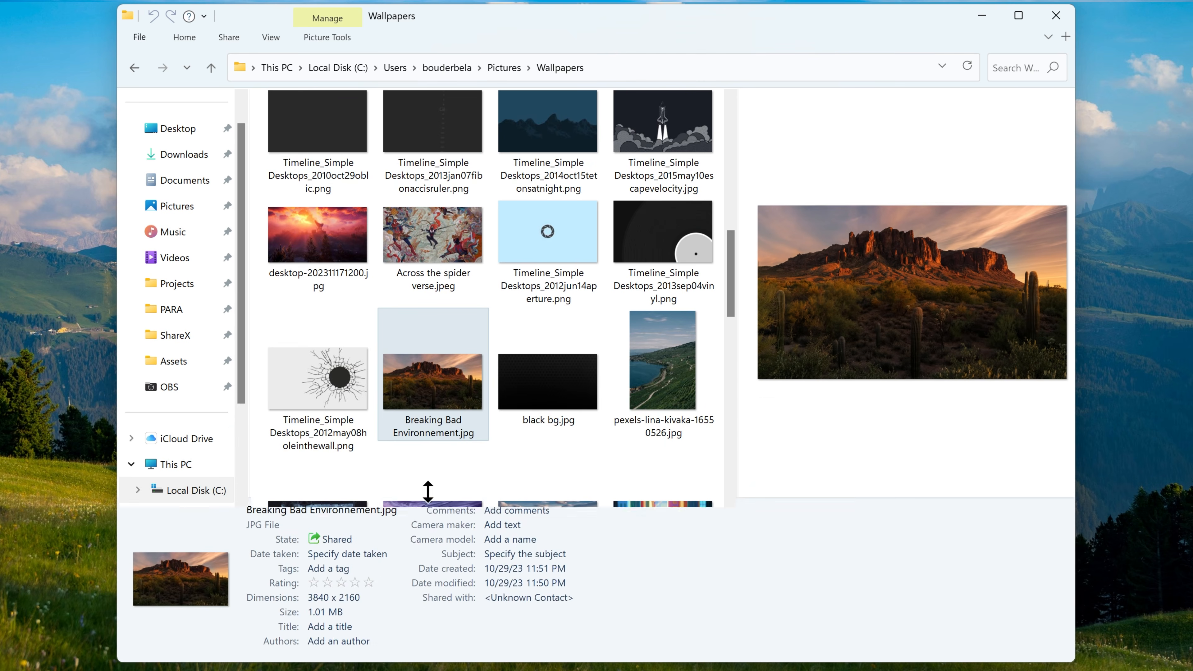
# Adjust the height of the details pane below the images in the Wallpapers folder
pyautogui.moveTo(426, 487)
pyautogui.mouseDown()
pyautogui.moveTo(440, 330)
pyautogui.moveTo(440, 501)
pyautogui.mouseUp()
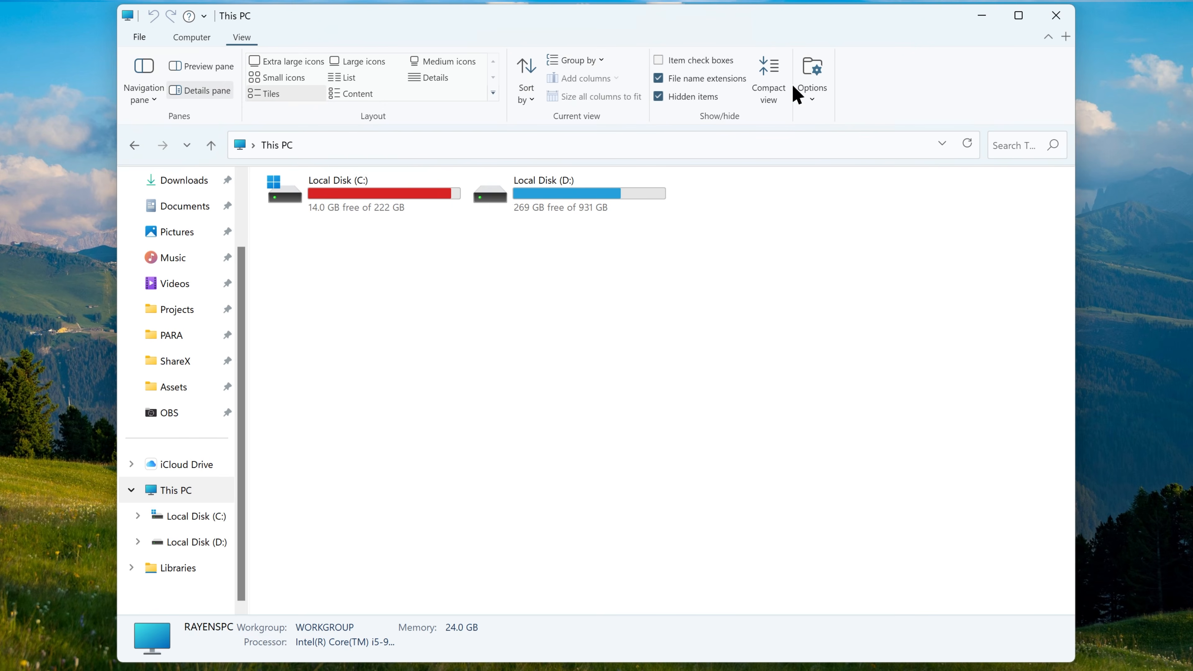
# Set File Explorer to open to This PC in Folder Options and apply the change
pyautogui.click(813, 72)
pyautogui.moveTo(319, 202); pyautogui.dragTo(669, 162)
pyautogui.click(638, 201)
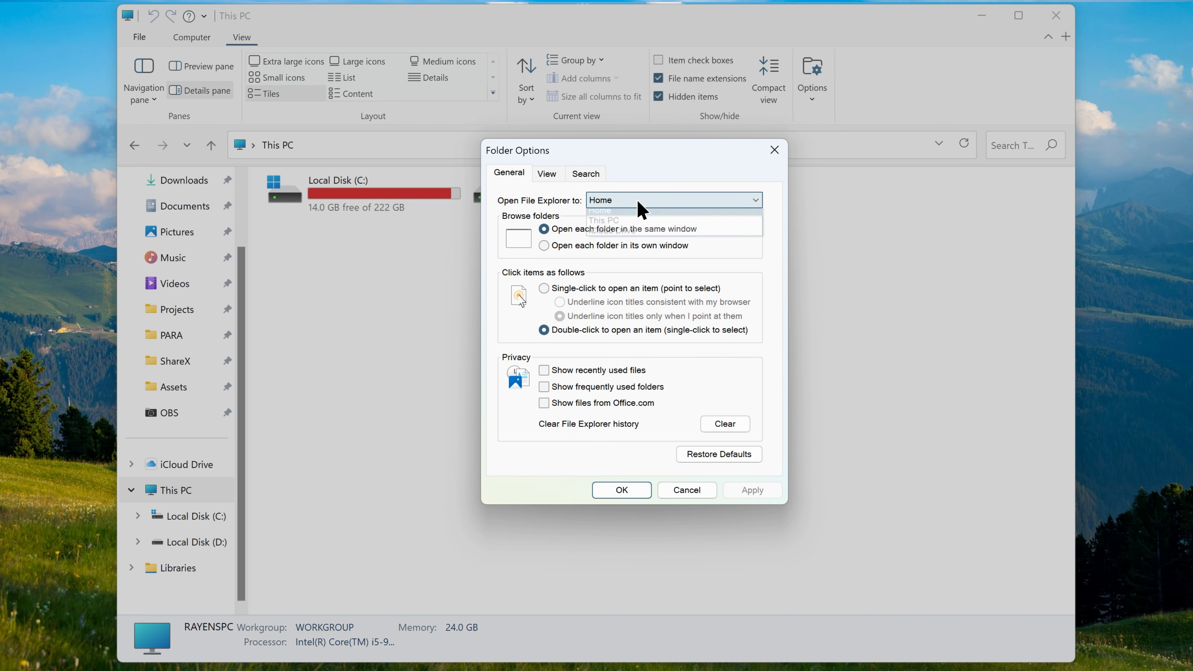
pyautogui.click(624, 224)
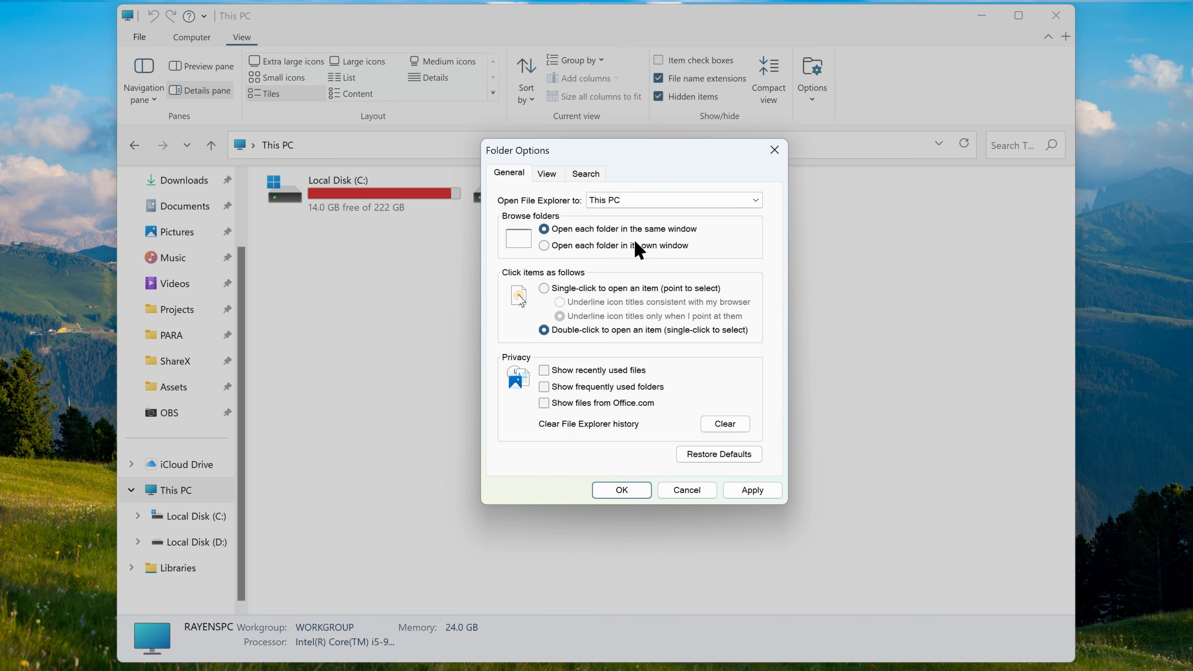
pyautogui.click(735, 493)
pyautogui.click(634, 491)
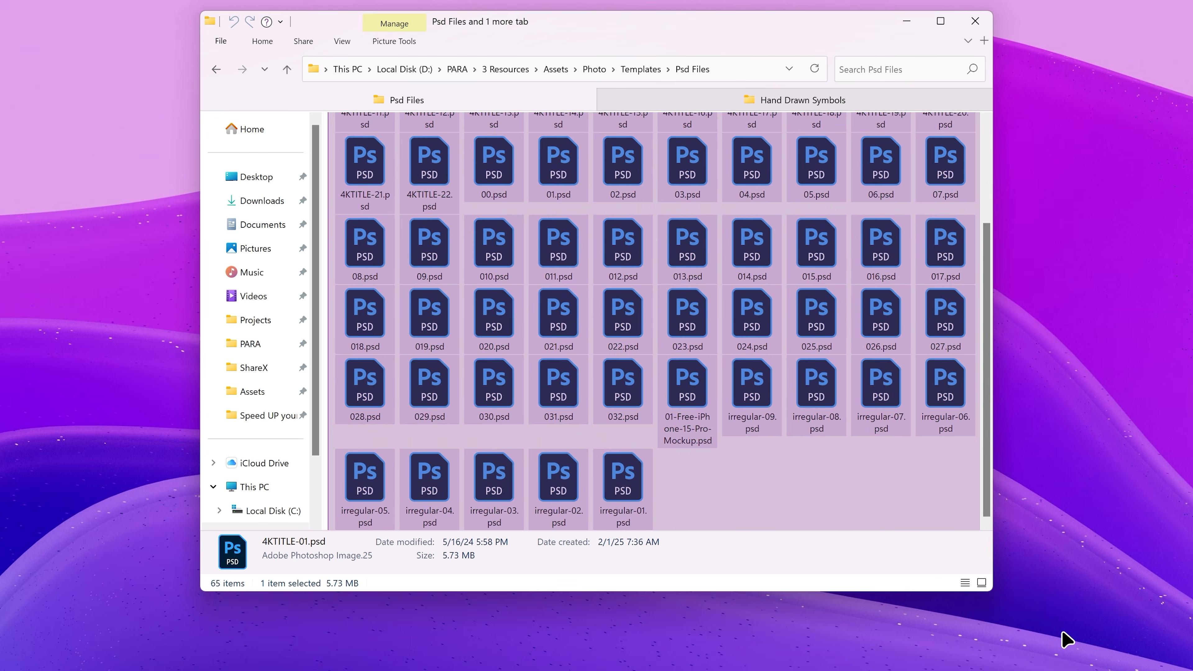
# Select all PSD files in the Psd Files tab and a group of video files in the Hand Drawn Symbols tab
pyautogui.hotkey('ctrl', 'a')
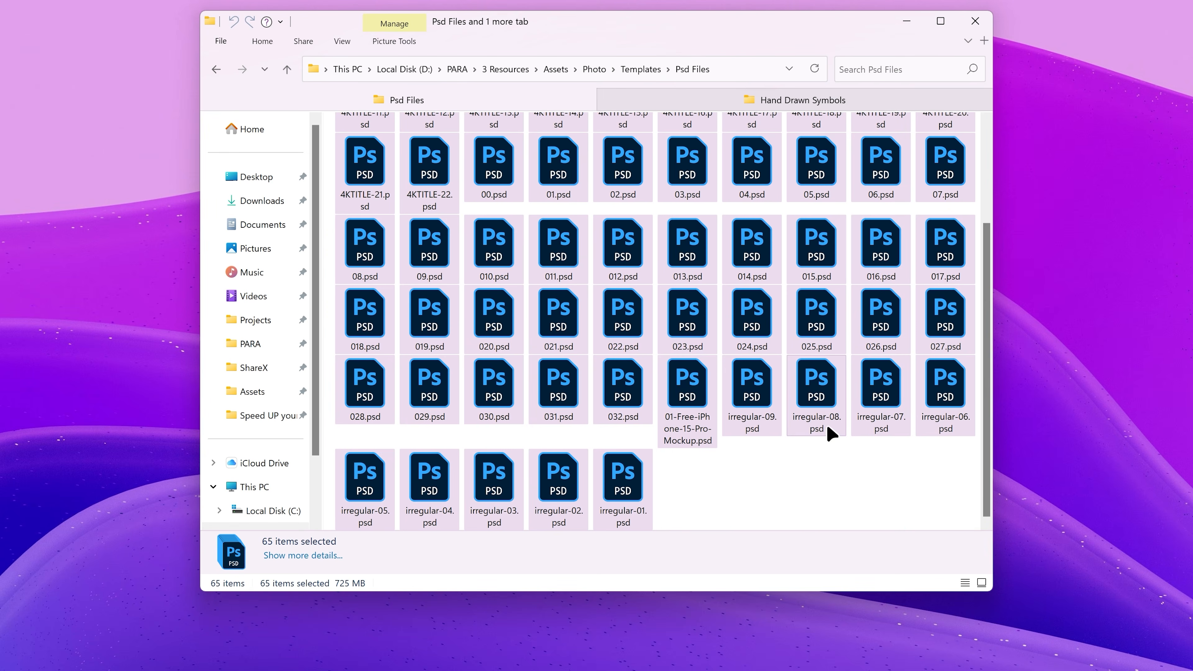
pyautogui.click(755, 105)
pyautogui.moveTo(331, 161)
pyautogui.mouseDown()
pyautogui.moveTo(612, 307)
pyautogui.moveTo(1049, 638)
pyautogui.mouseUp()
pyautogui.click(704, 483)
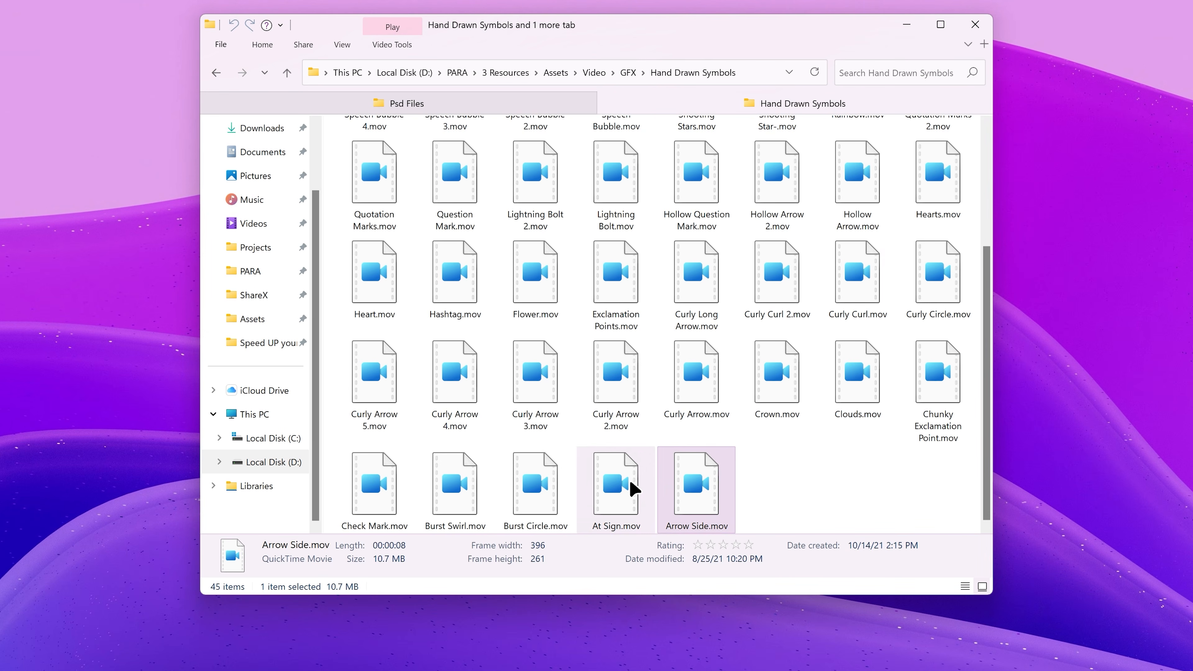
pyautogui.click(911, 524)
pyautogui.moveTo(958, 529); pyautogui.dragTo(658, 334)
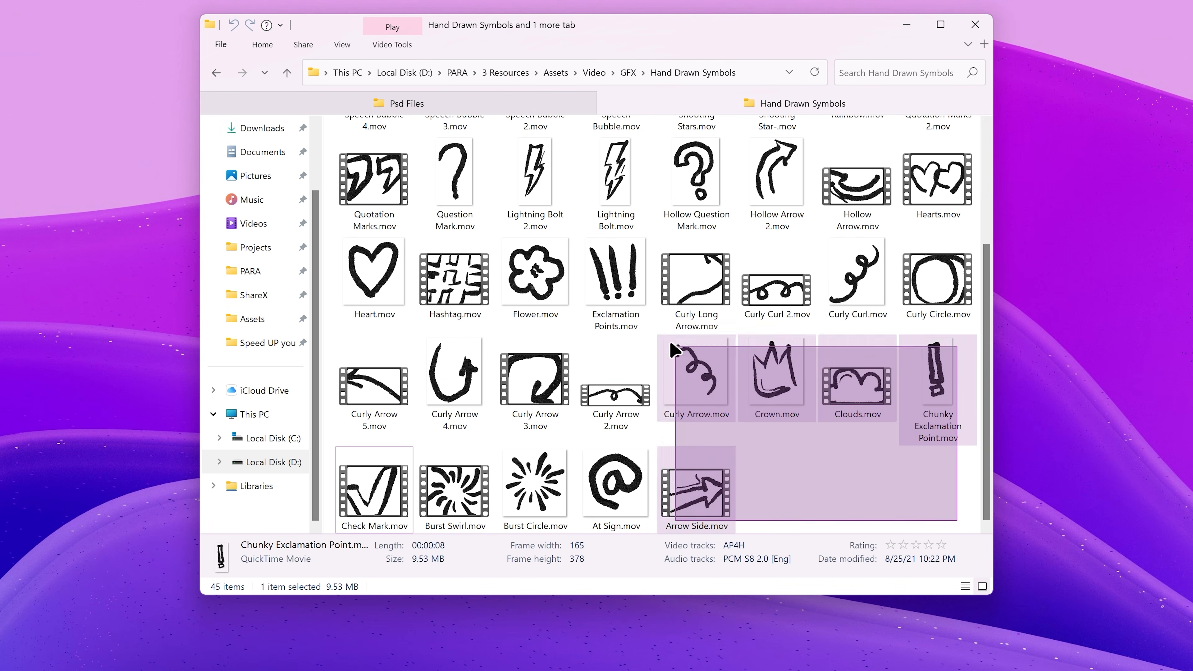